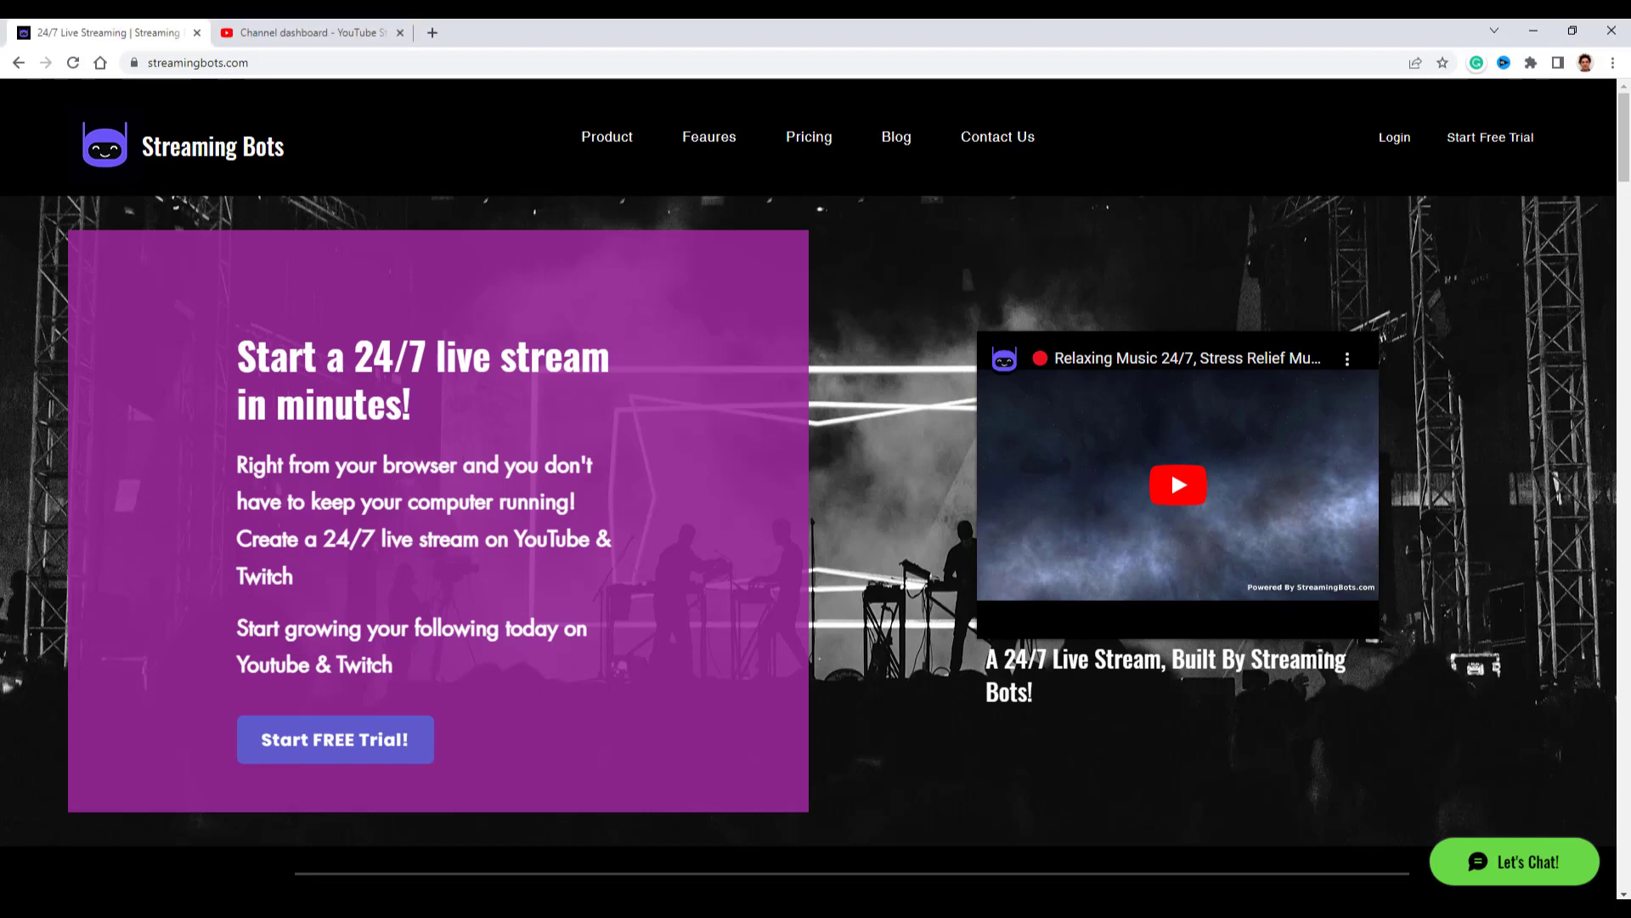
- Start the Streaming Bots free trial and begin creating a new Stream Radio
left_click(1487, 134)
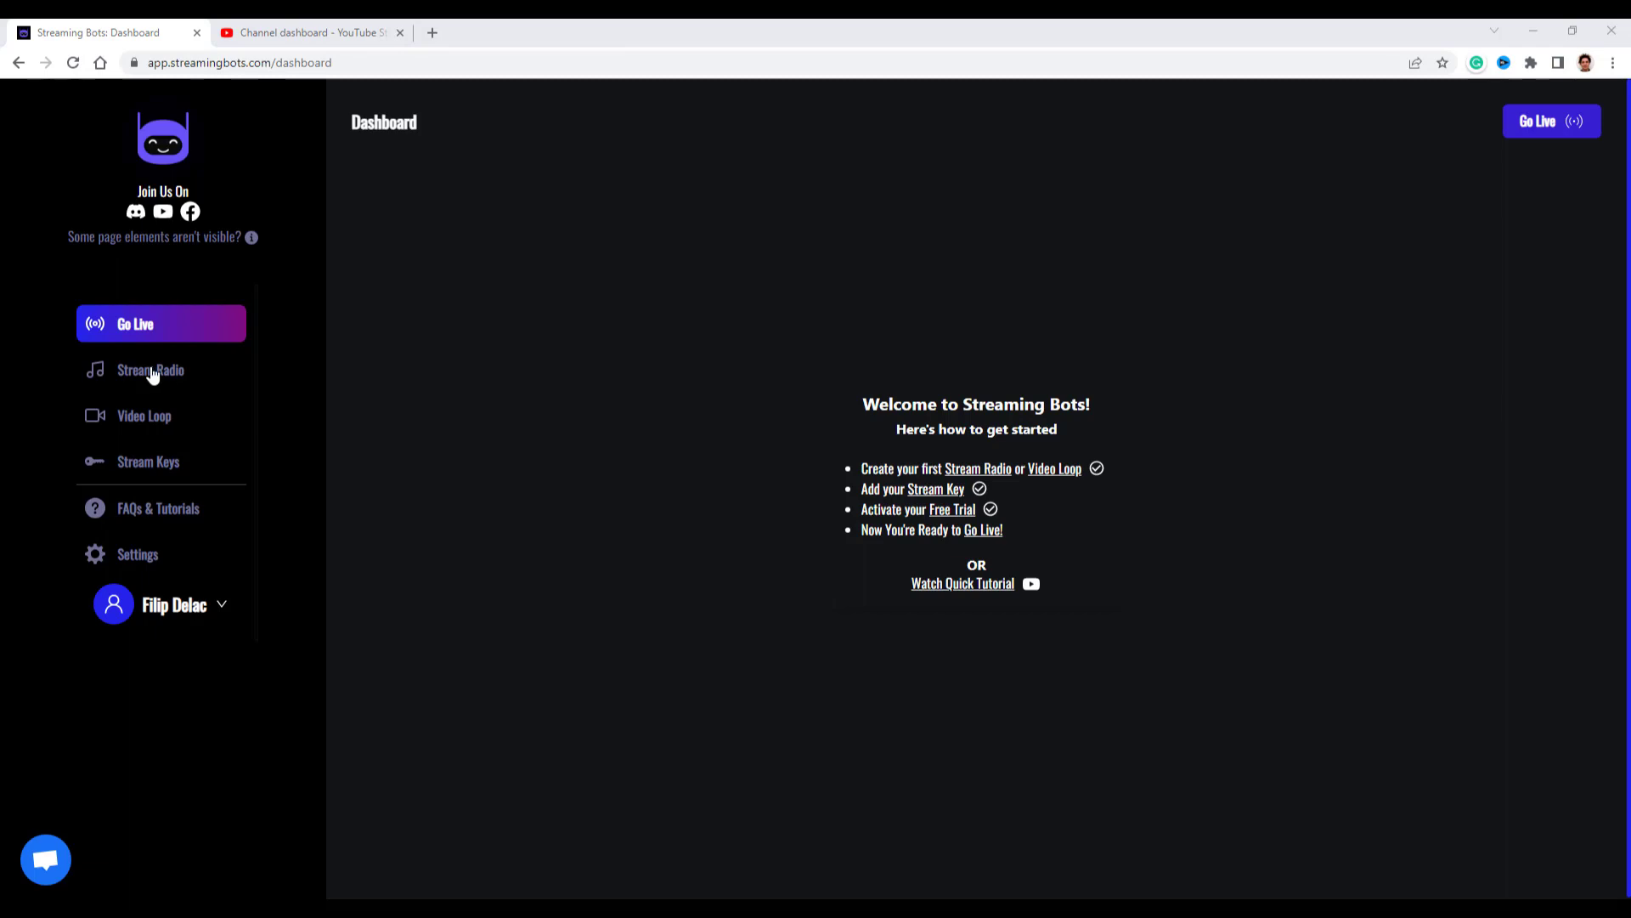
left_click(153, 375)
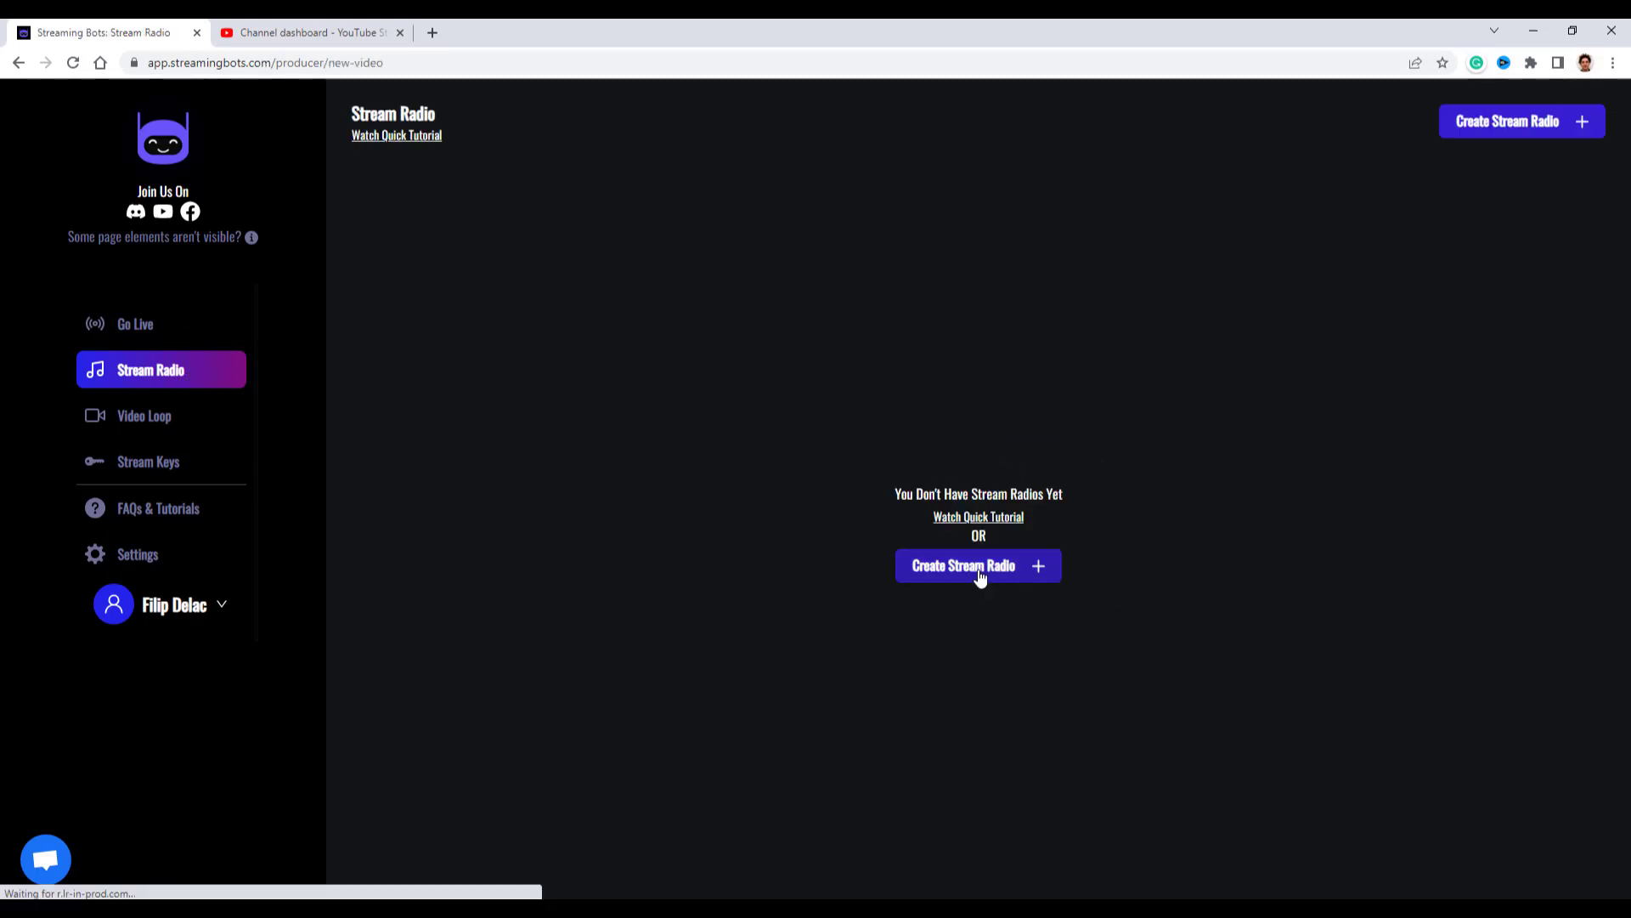
left_click(979, 569)
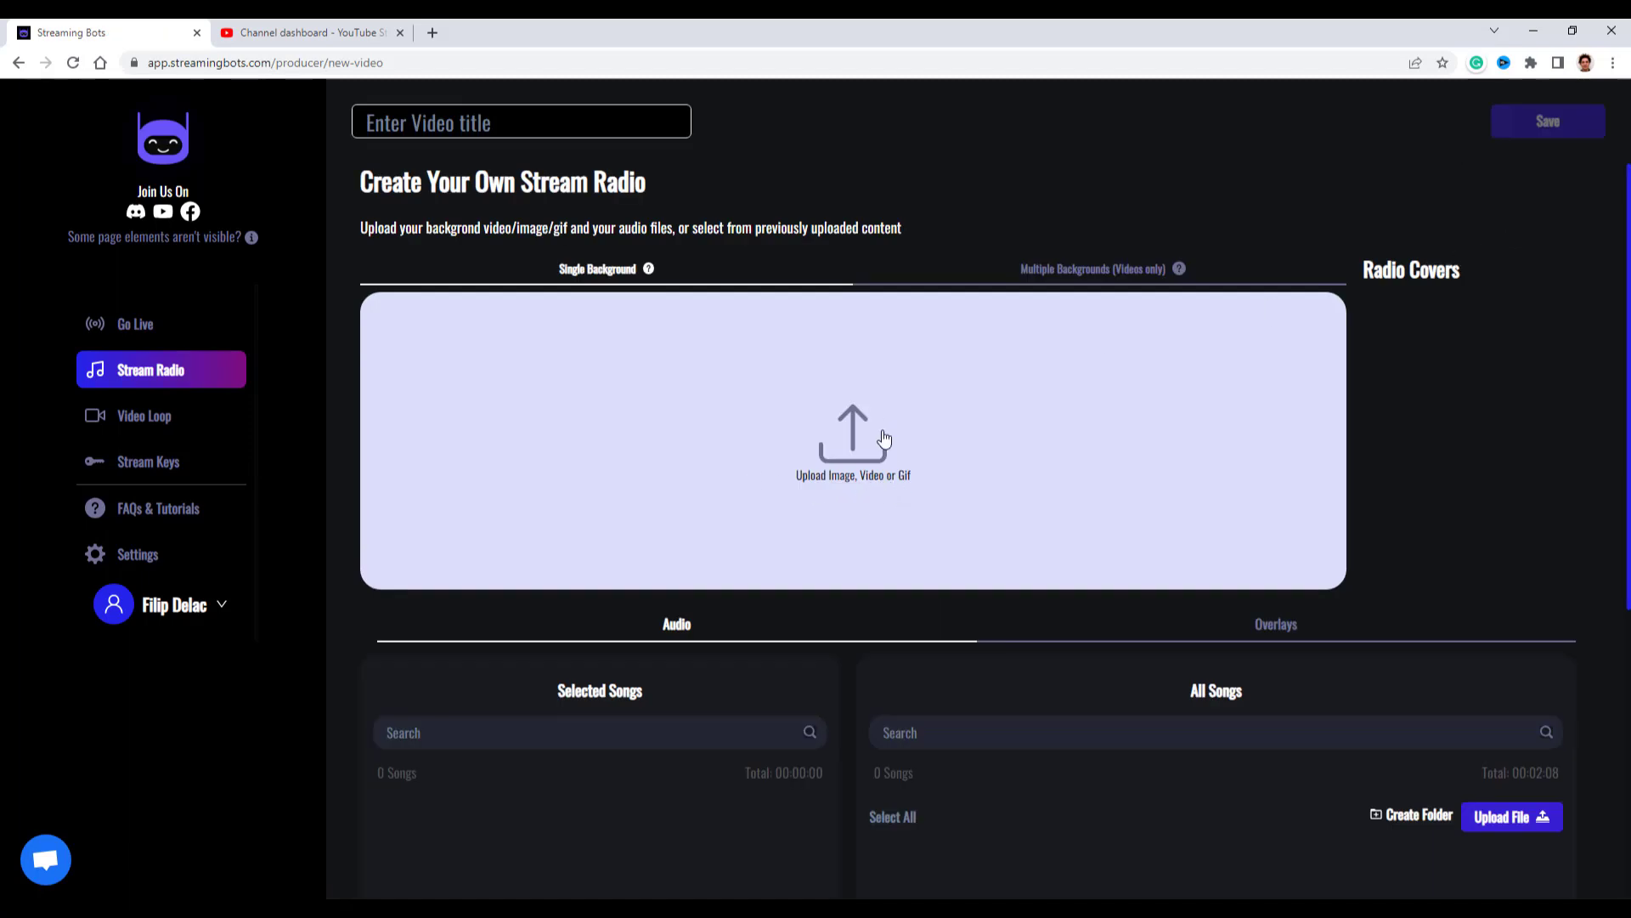
- Upload the "meditation" image from the Streamingbots folder as the radio's single background
left_click(884, 438)
left_click(840, 180)
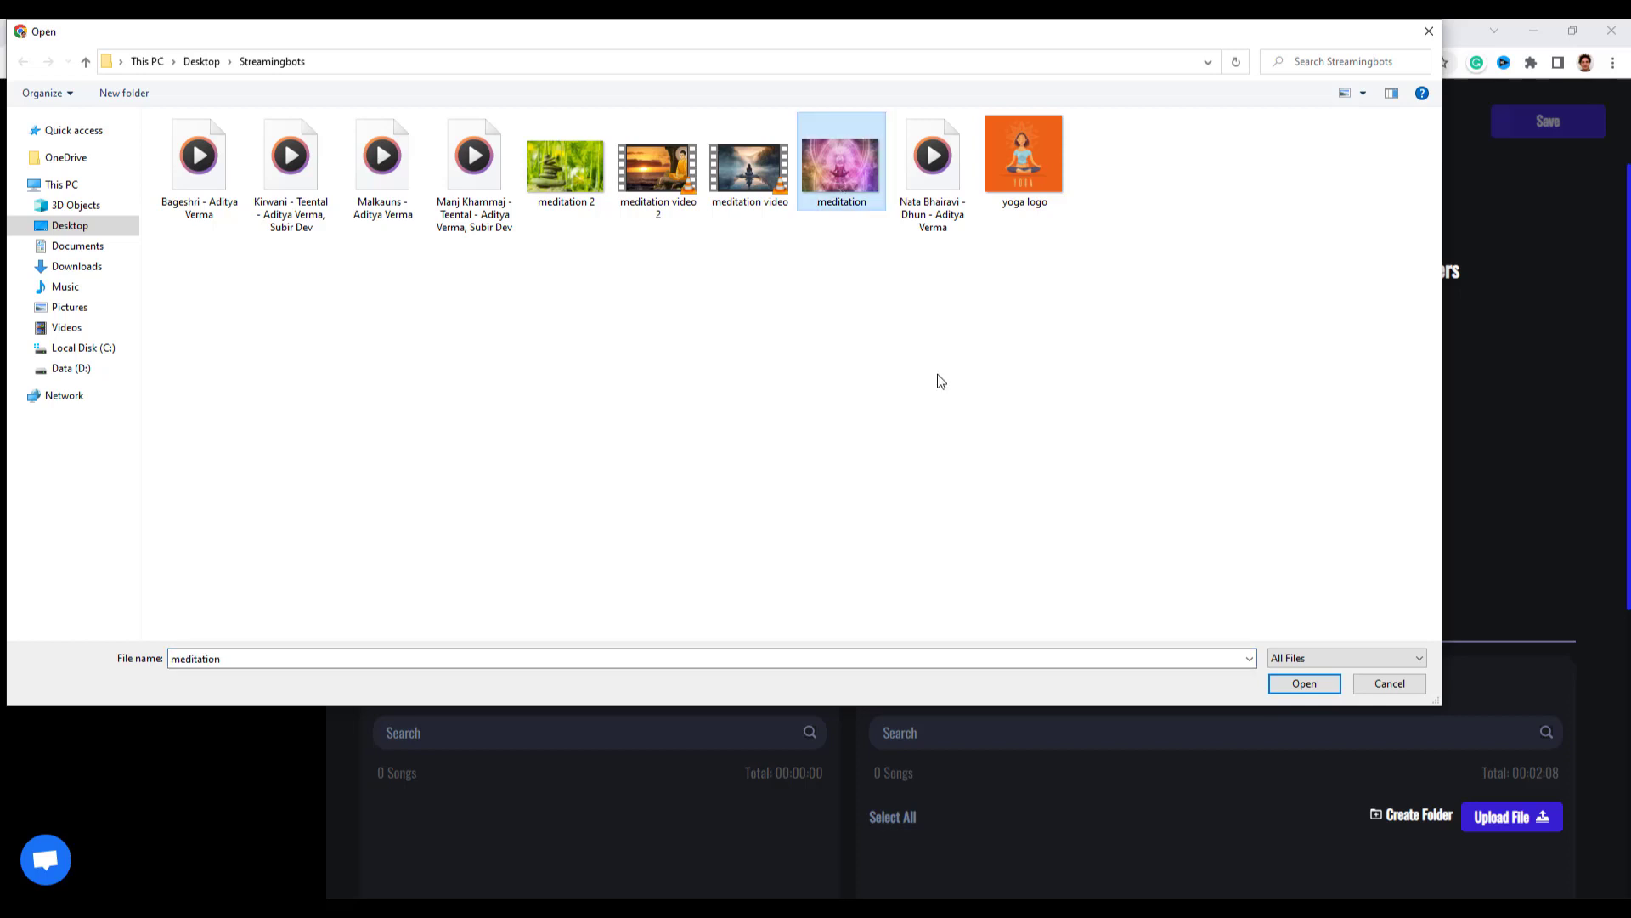
left_click(1304, 683)
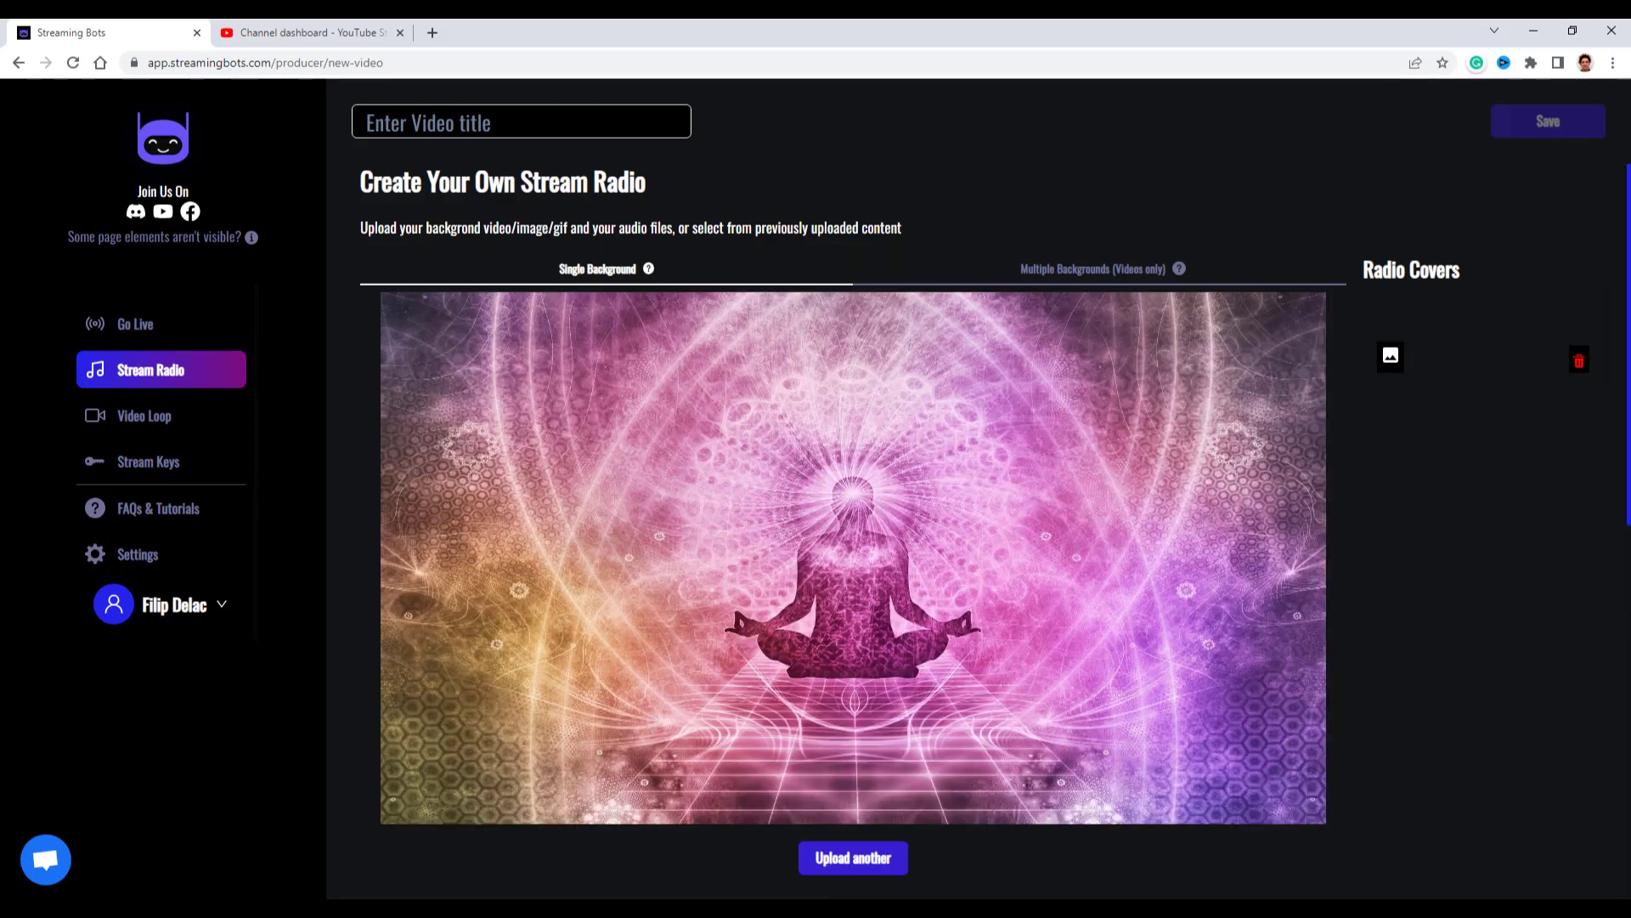
- Upload "meditation 2" as another radio cover, and switch the background back to the "meditation" image
left_click(827, 862)
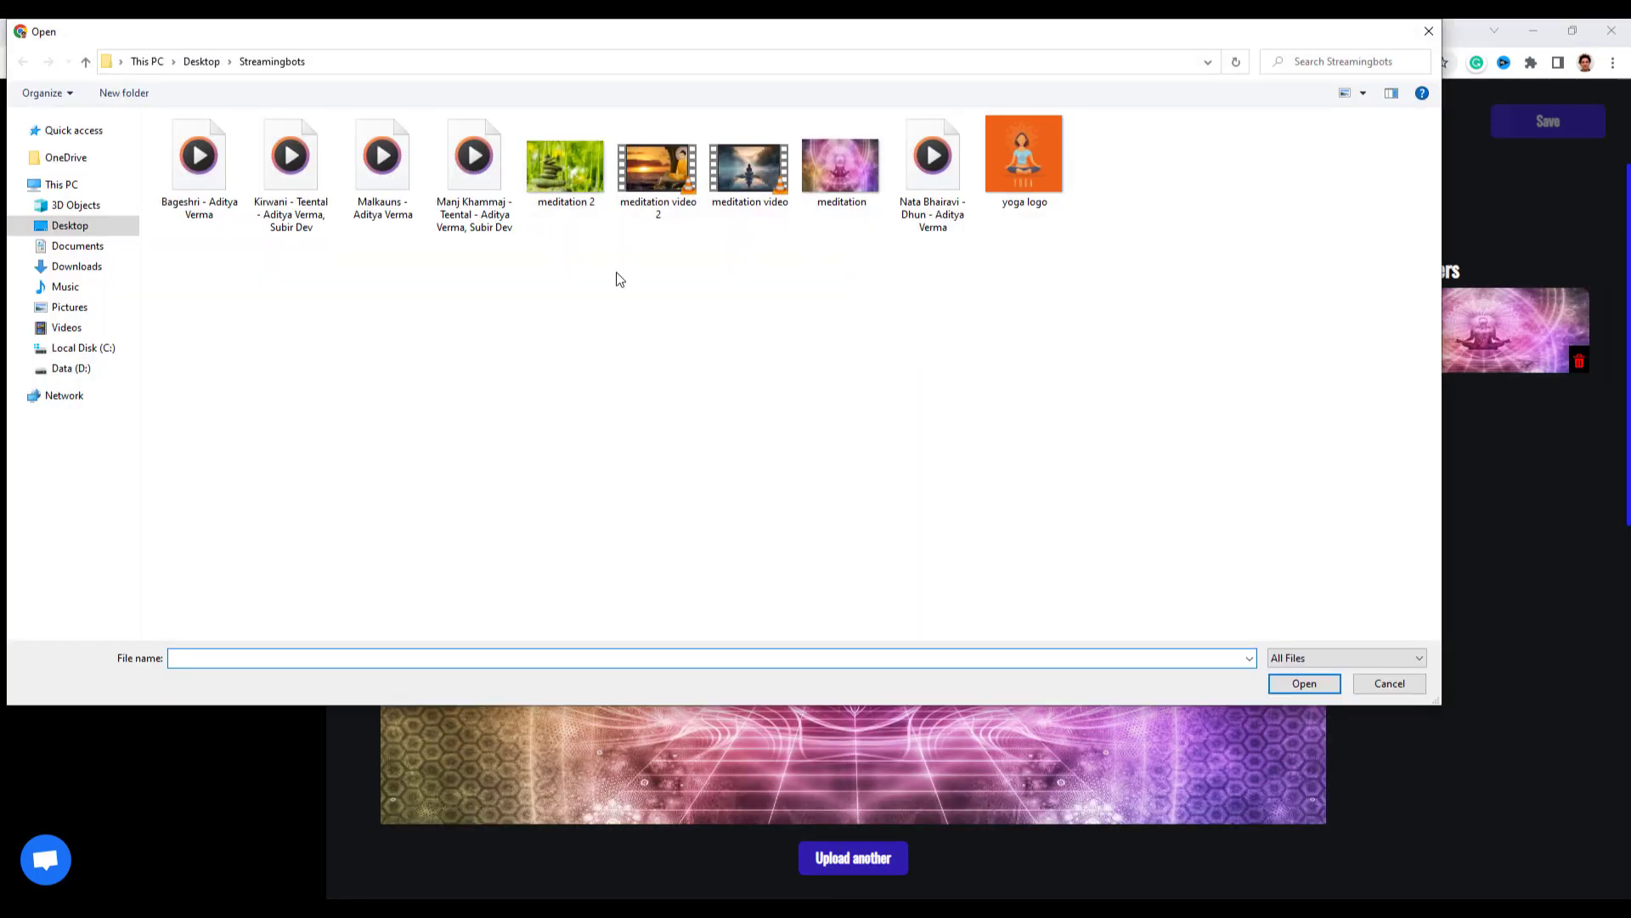
left_click(559, 181)
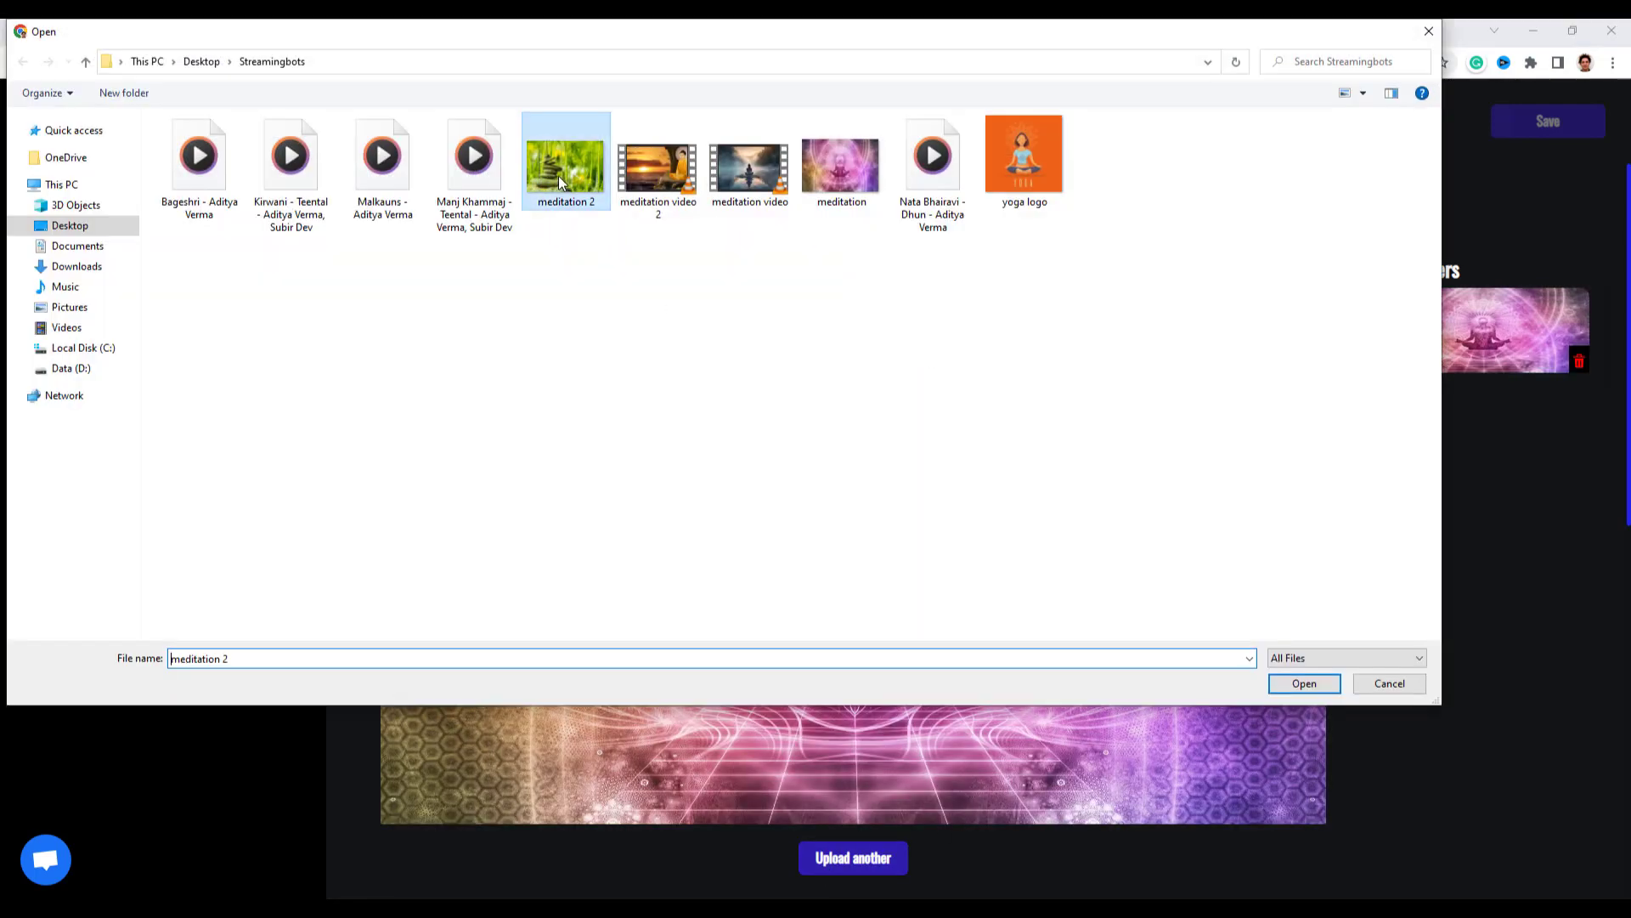
left_click(1300, 684)
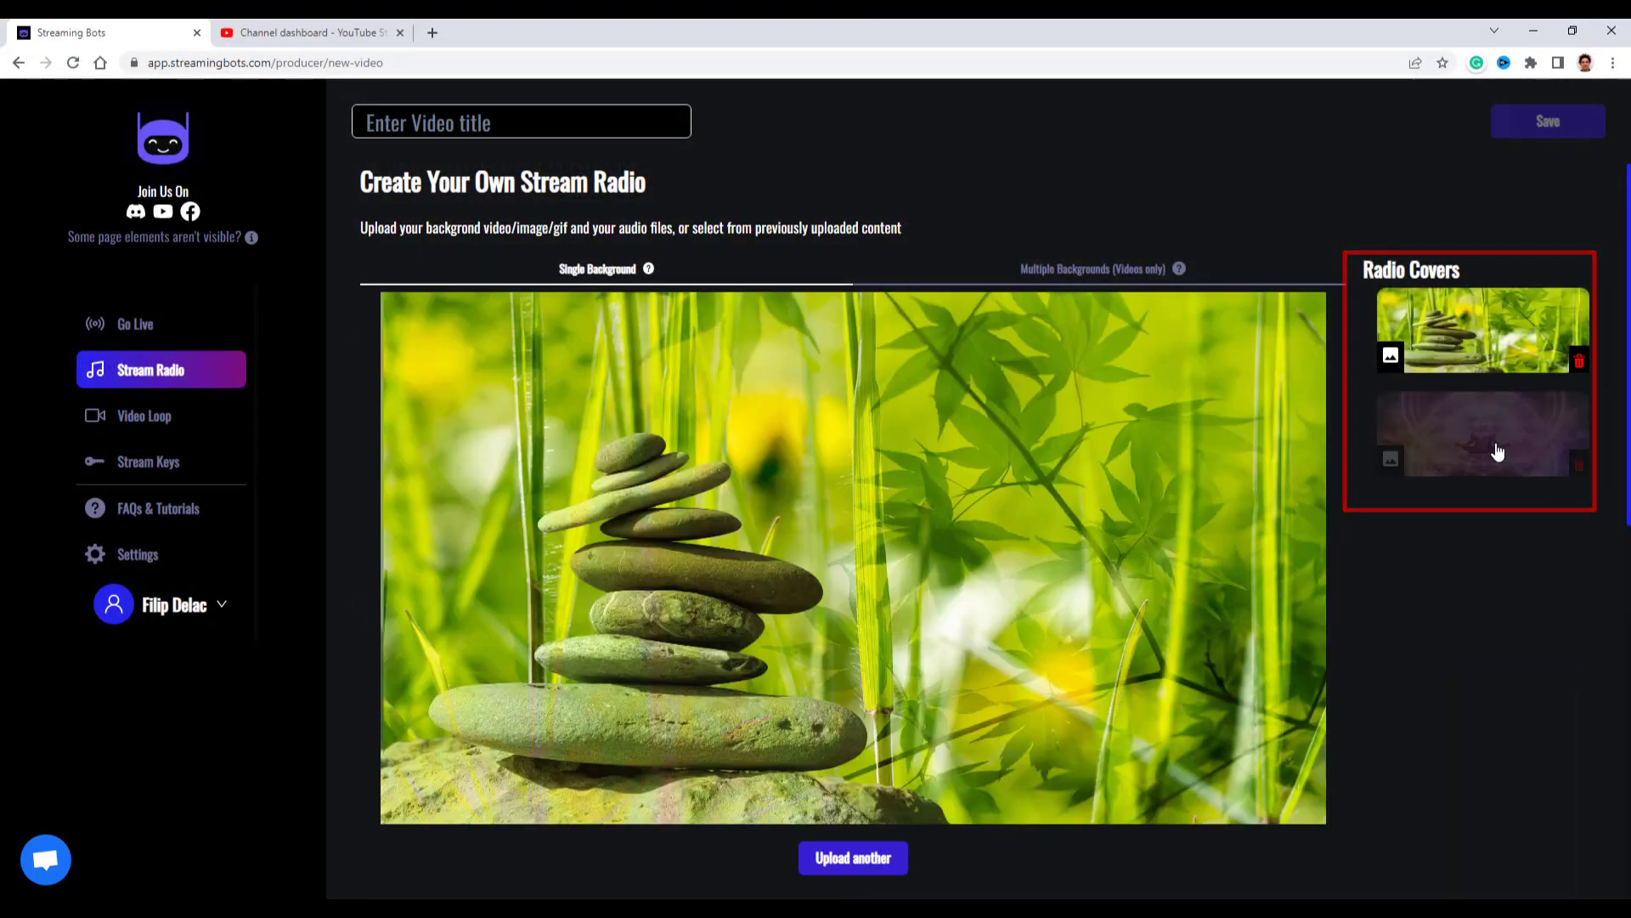
left_click(1504, 452)
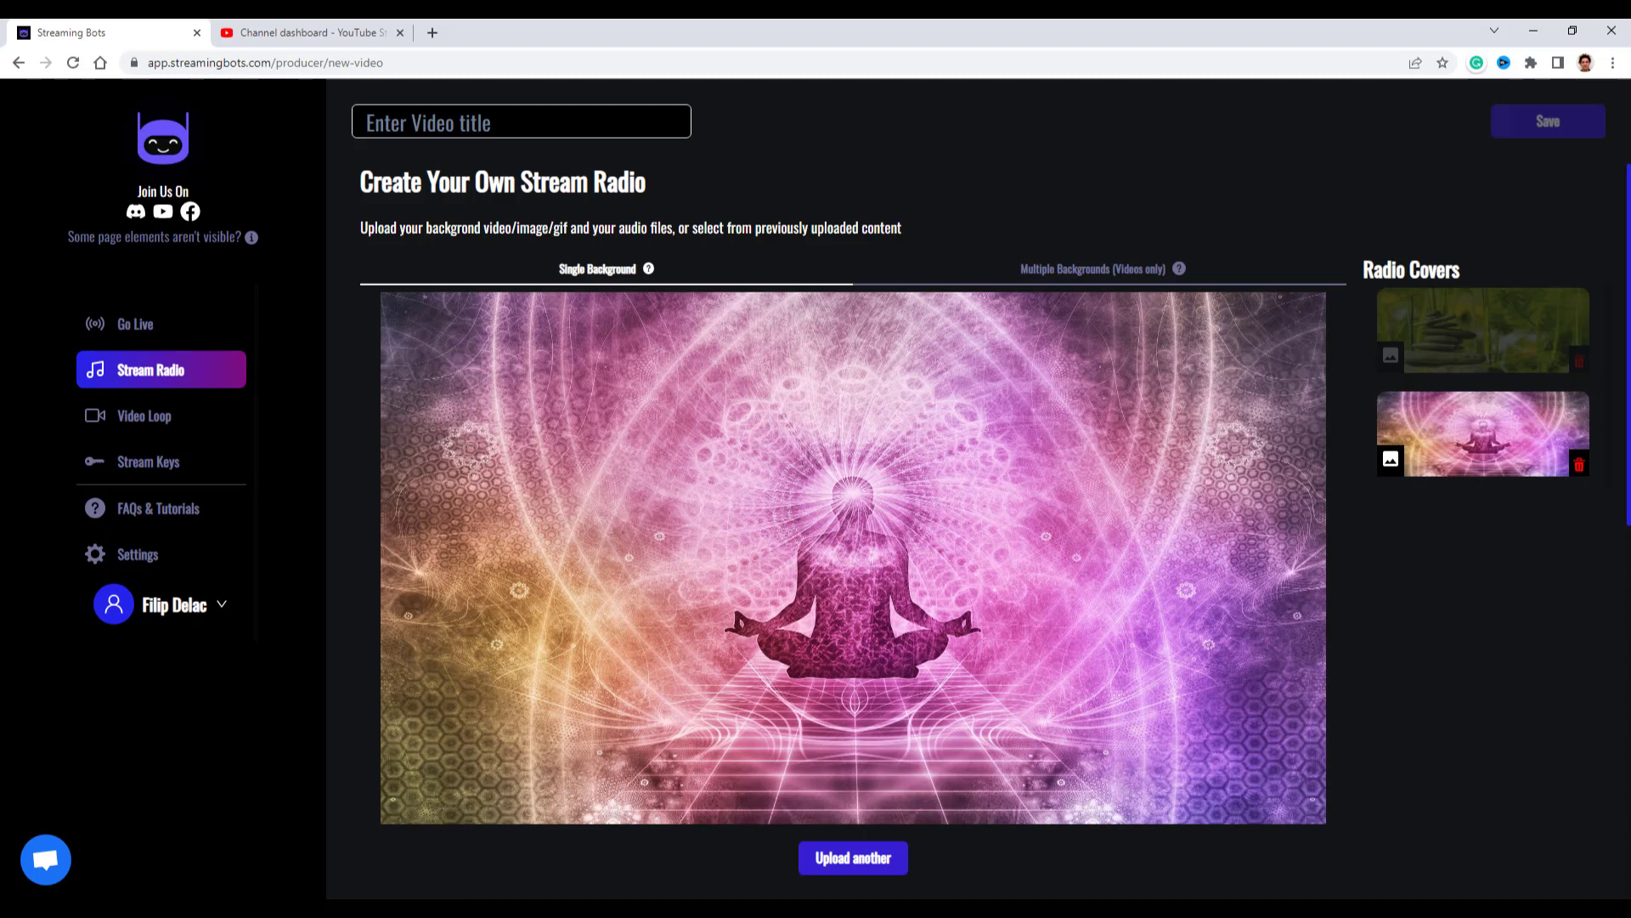
- Upload all five audio files from the Streamingbots folder and title the stream "Radio Stream 1"
scroll(892, 446, "down", 5)
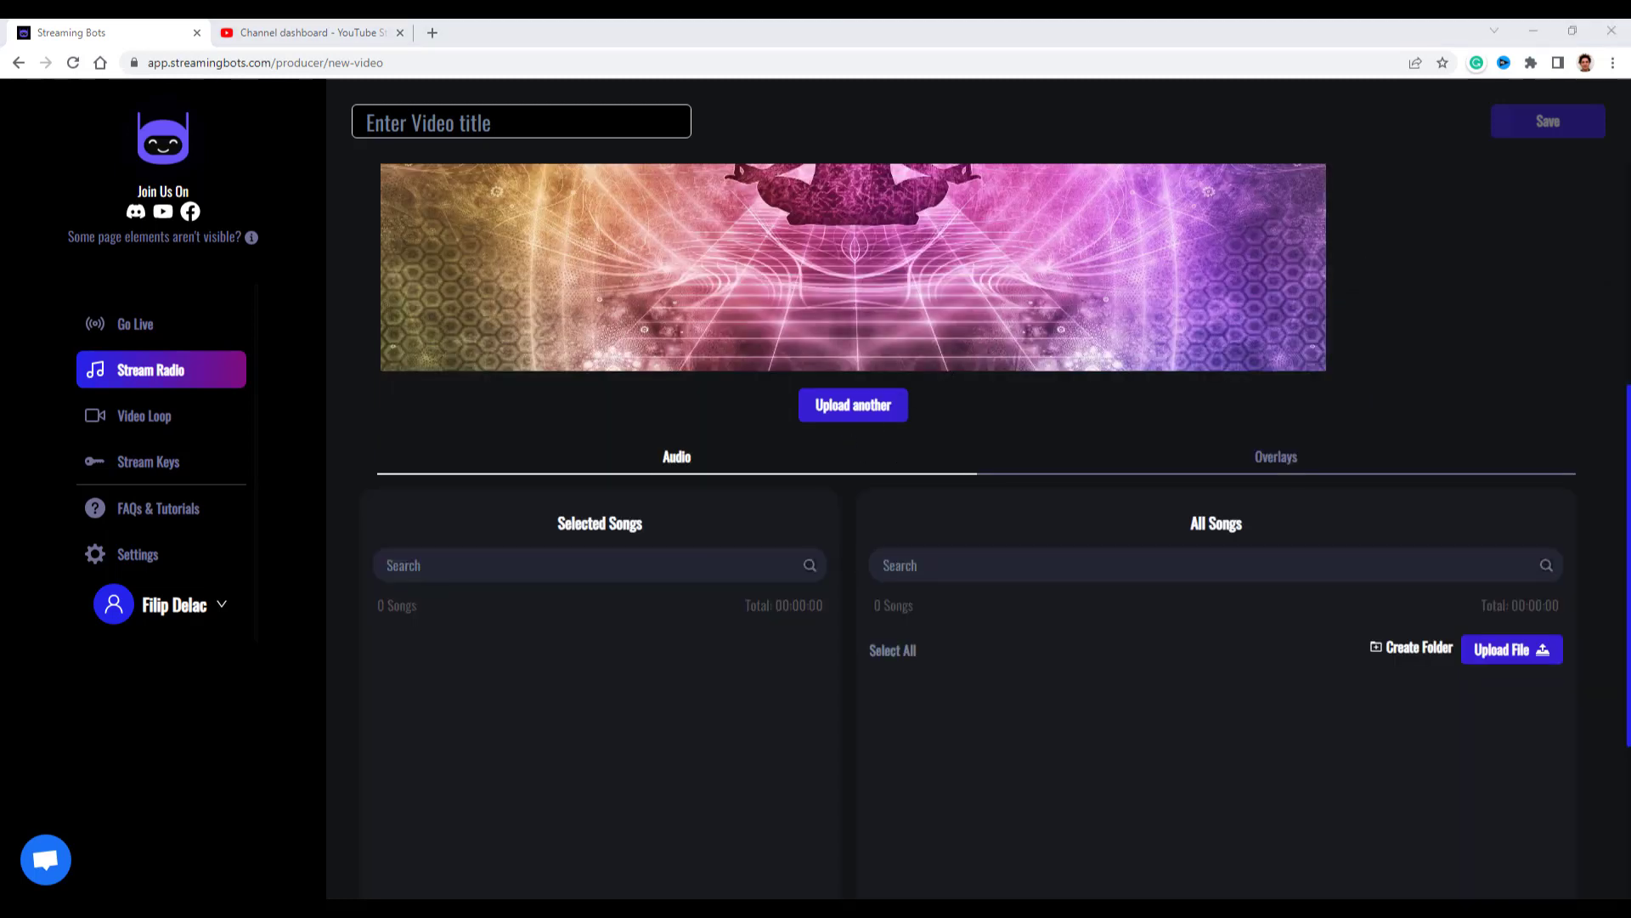
left_click(1512, 657)
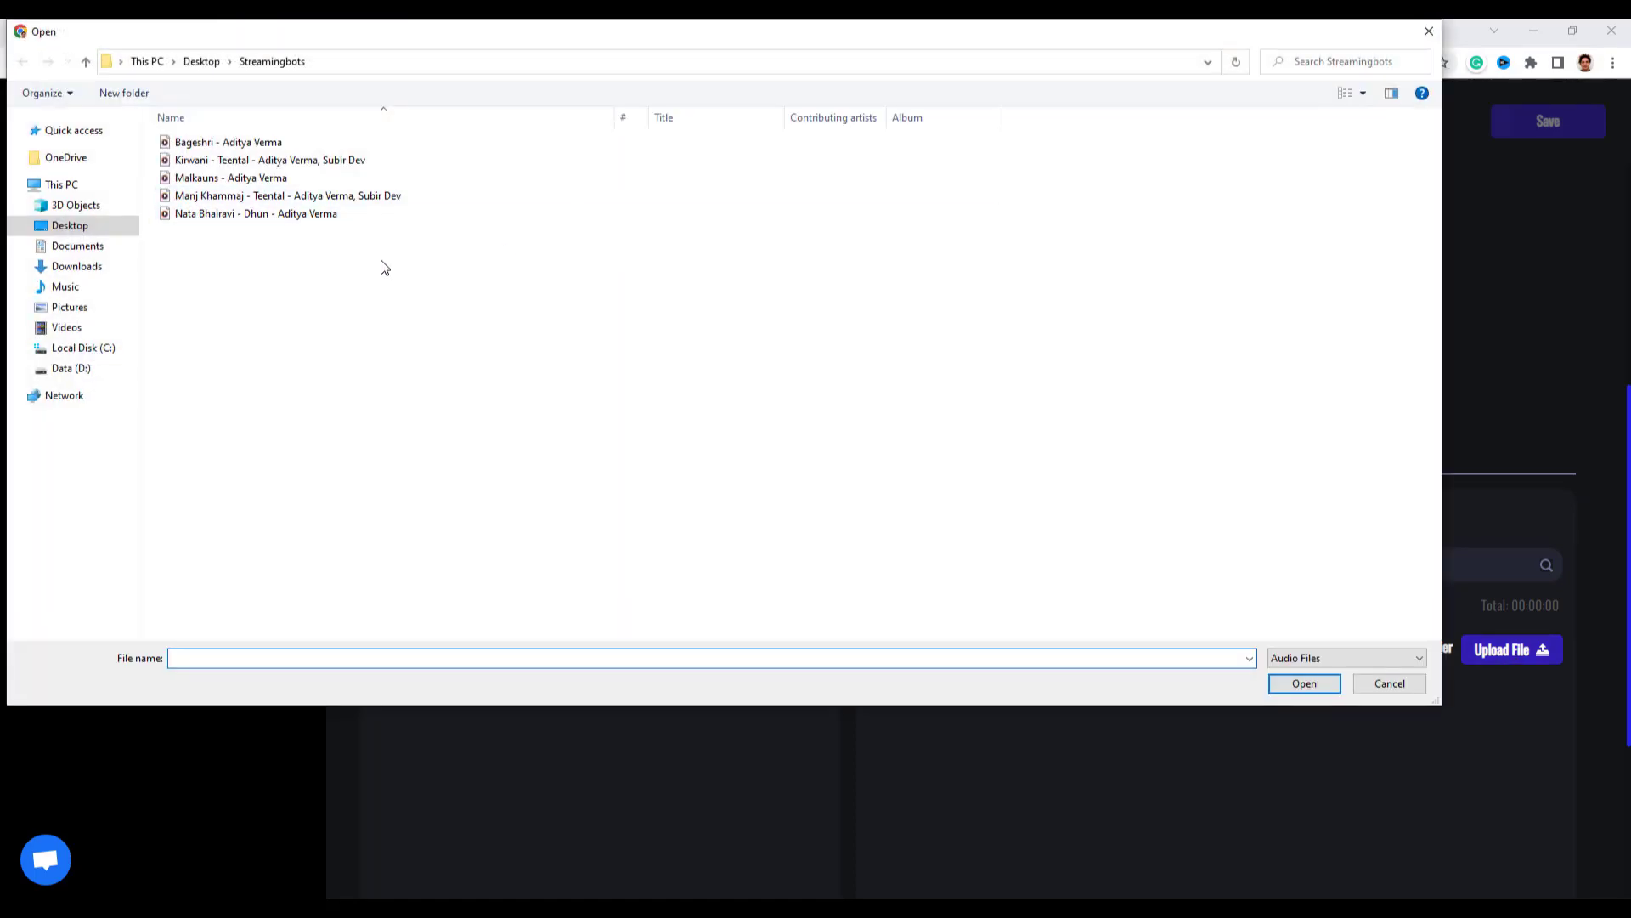
left_click_drag(311, 261, 188, 139)
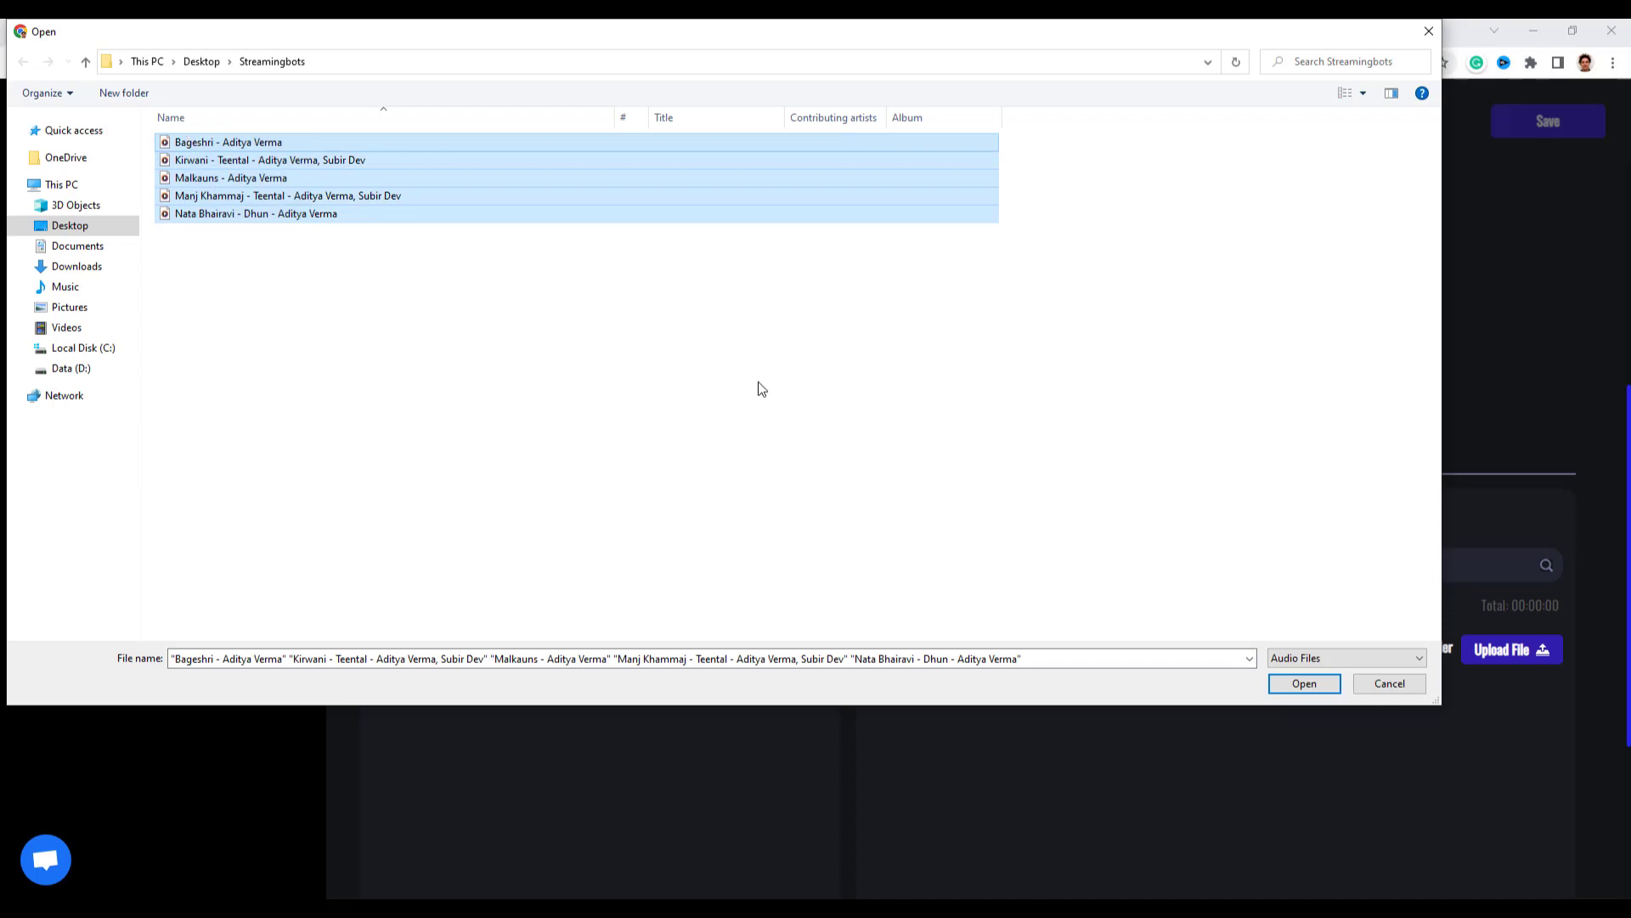
left_click(1284, 684)
type("am")
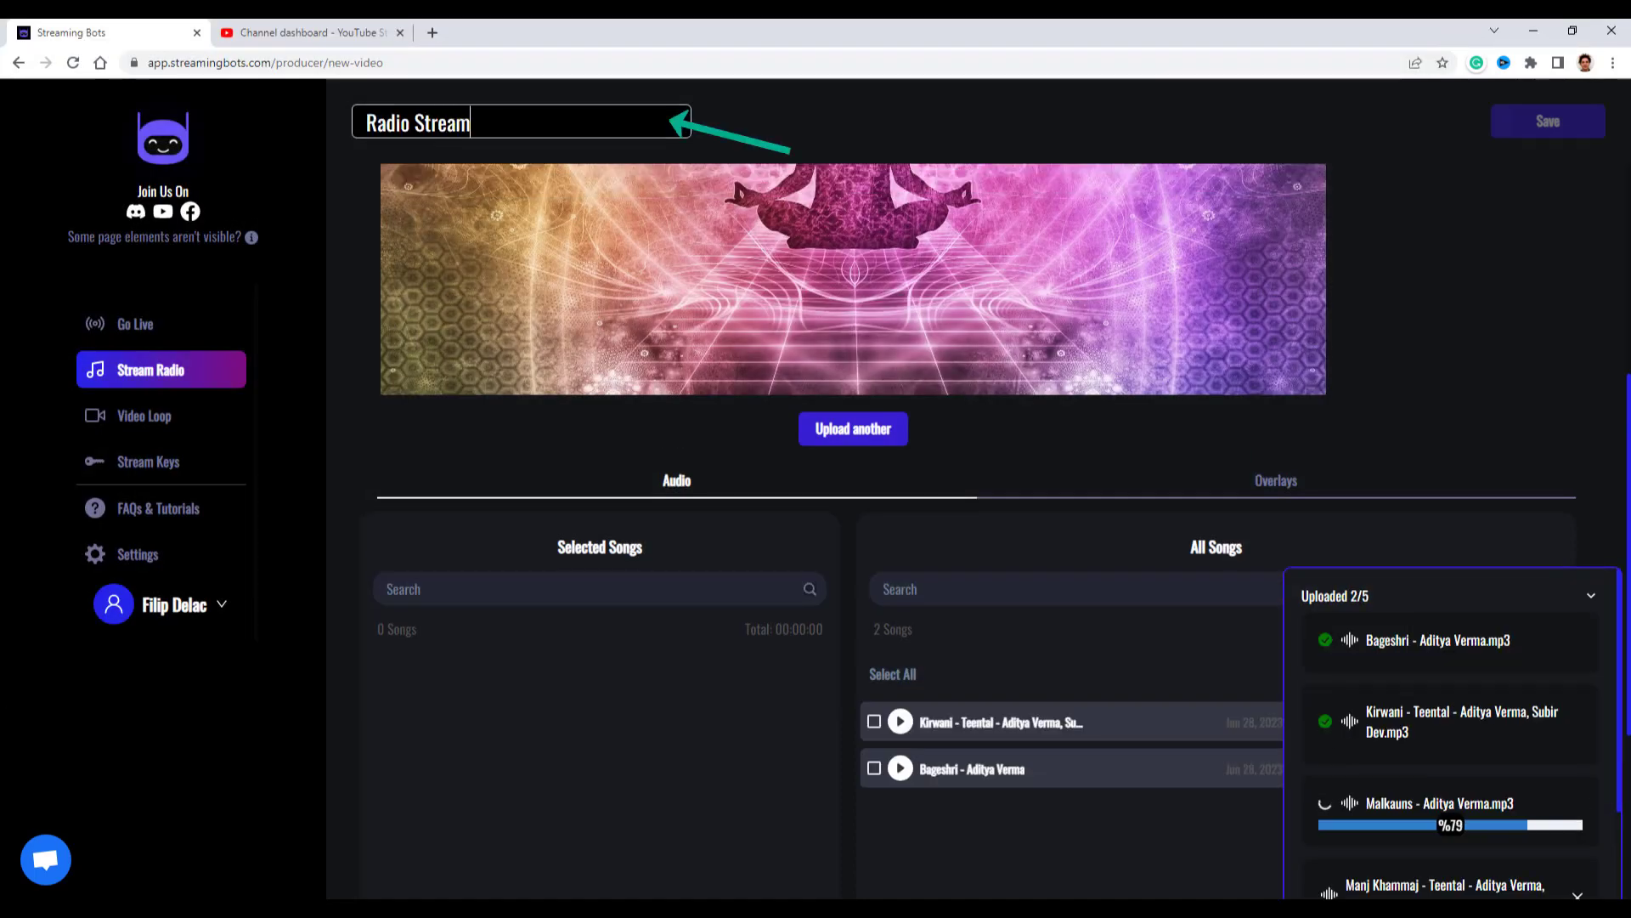
type(" 1")
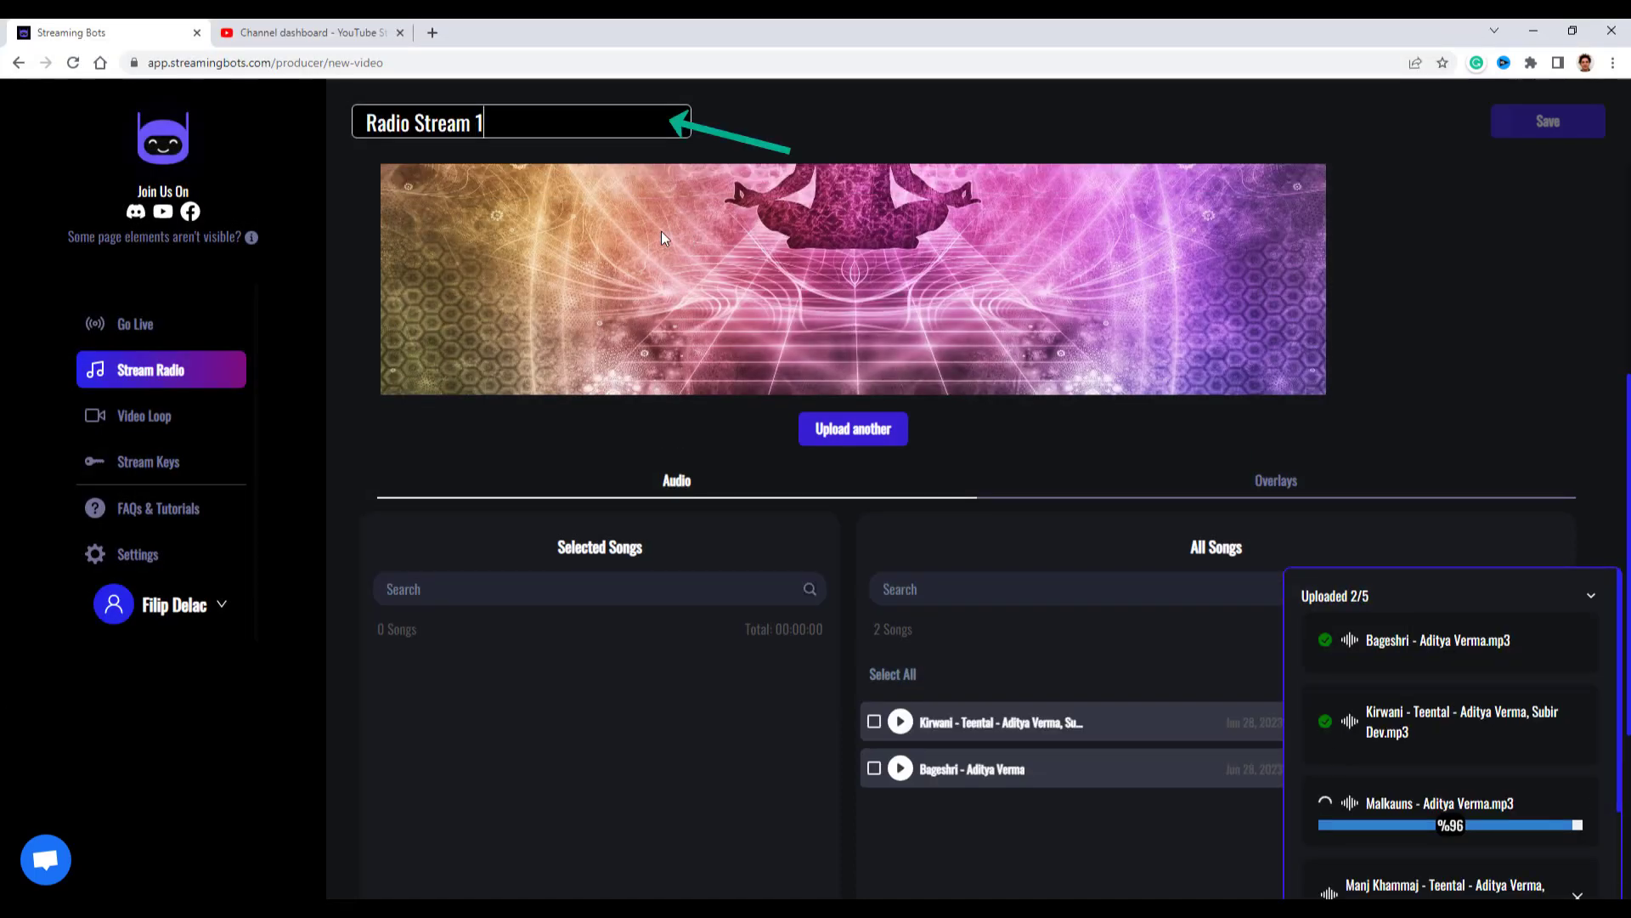
- Add Nata Bhairavi, Malkauns and Manj Khammaj to the selected songs, followed by second entries of Manj Khammaj and Malkauns
scroll(1217, 463, "down", 3)
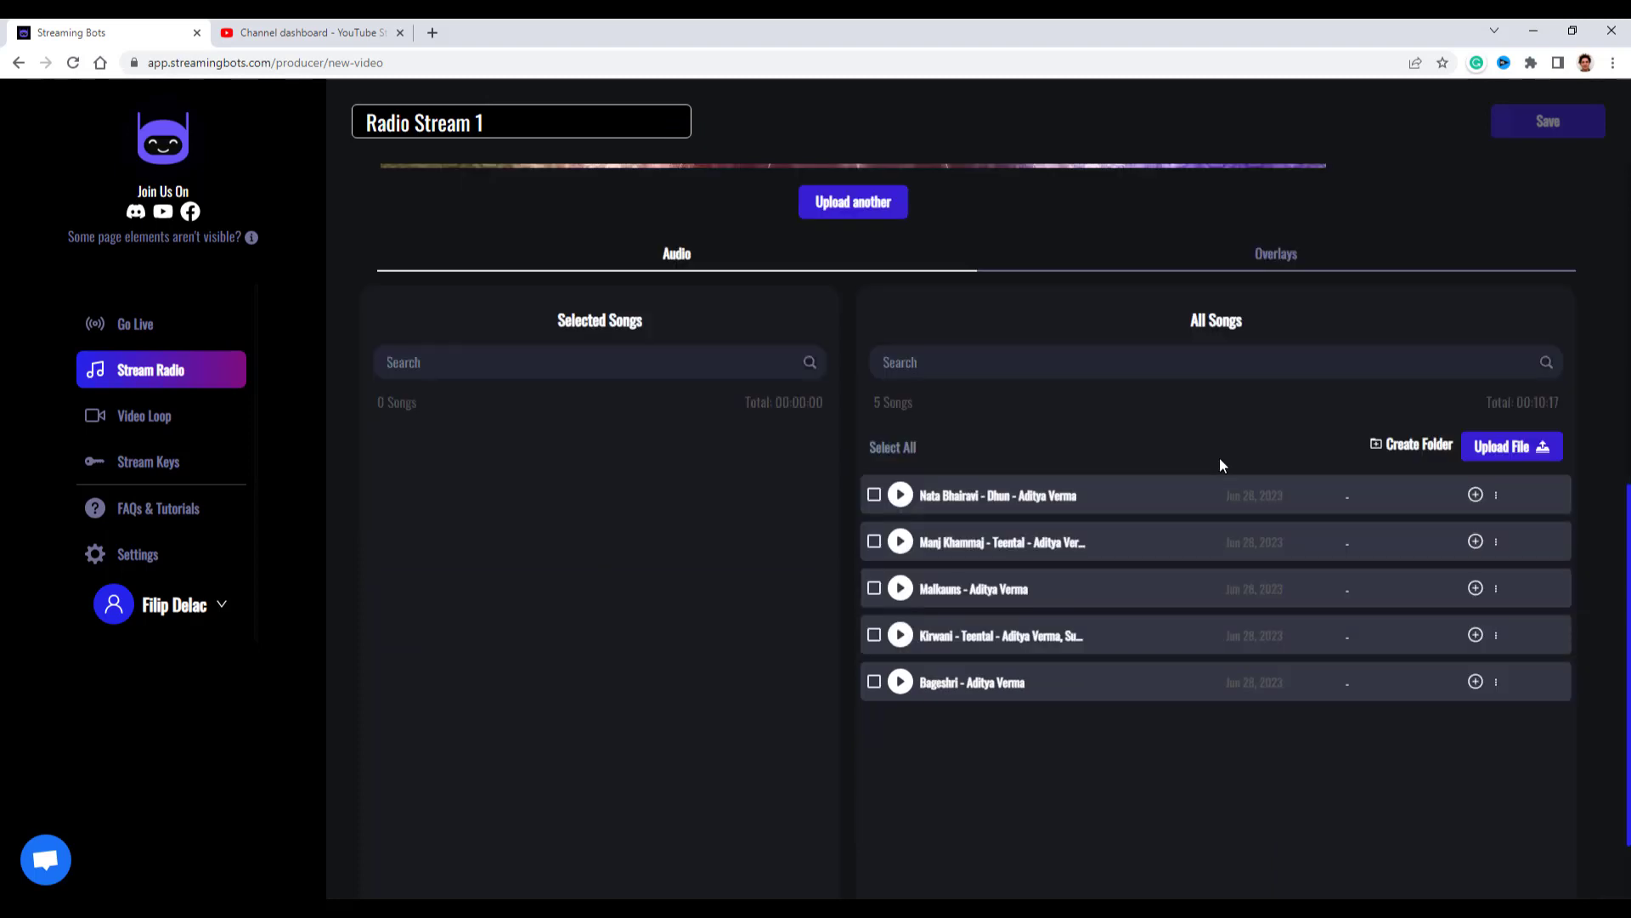
left_click_drag(1132, 507, 643, 459)
left_click_drag(943, 589, 816, 595)
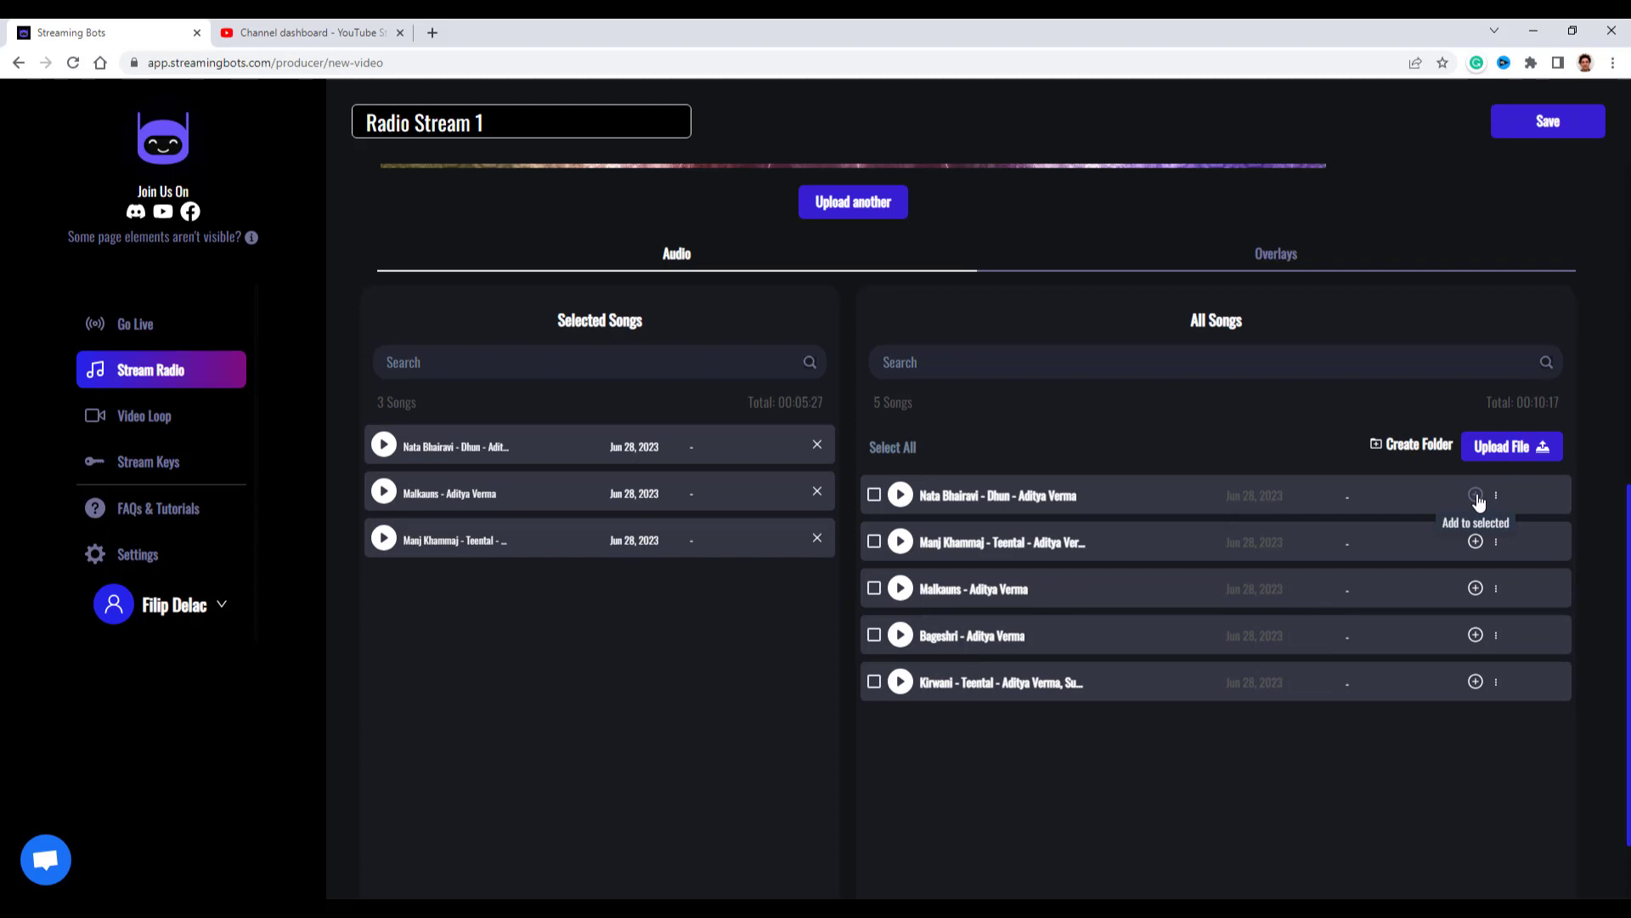
left_click(1477, 499)
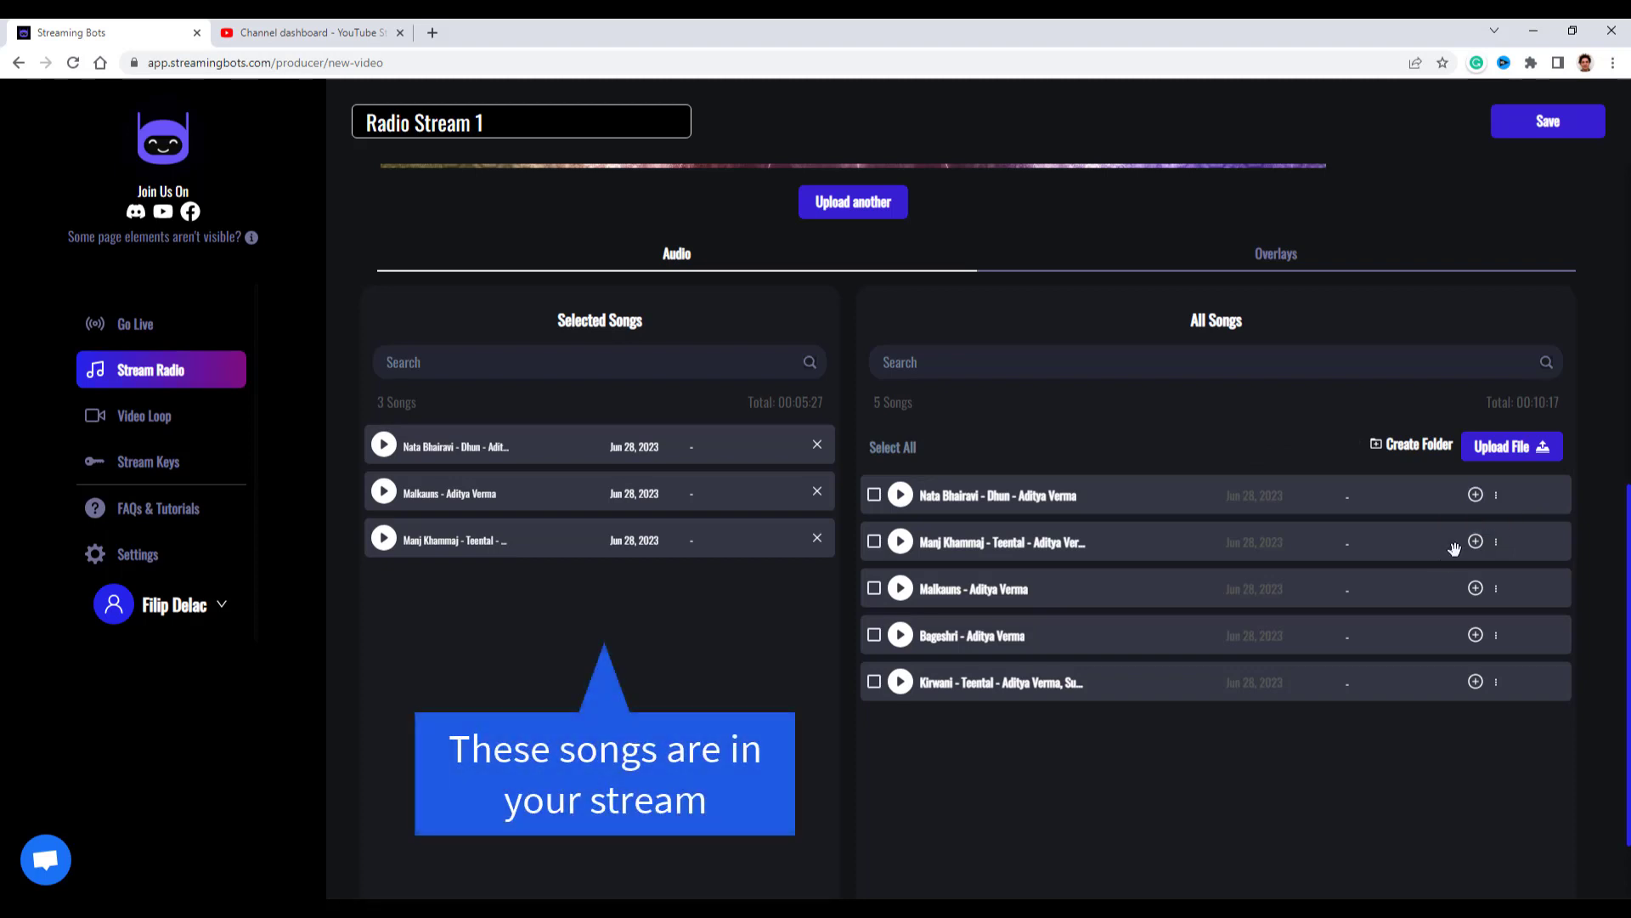
left_click(1477, 544)
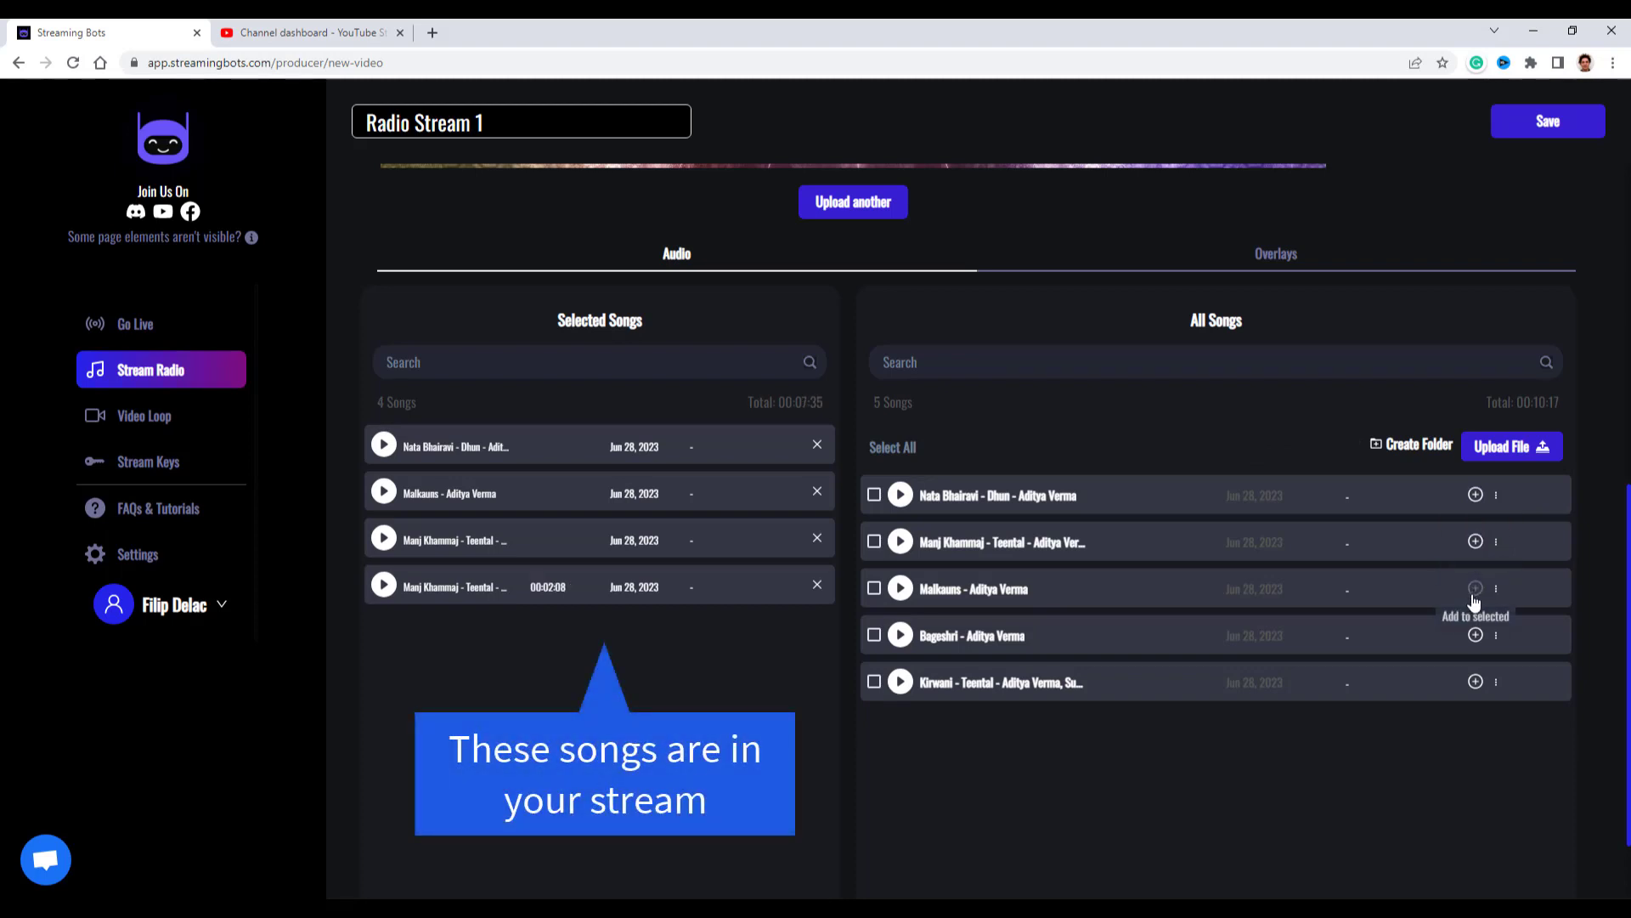
left_click(1475, 587)
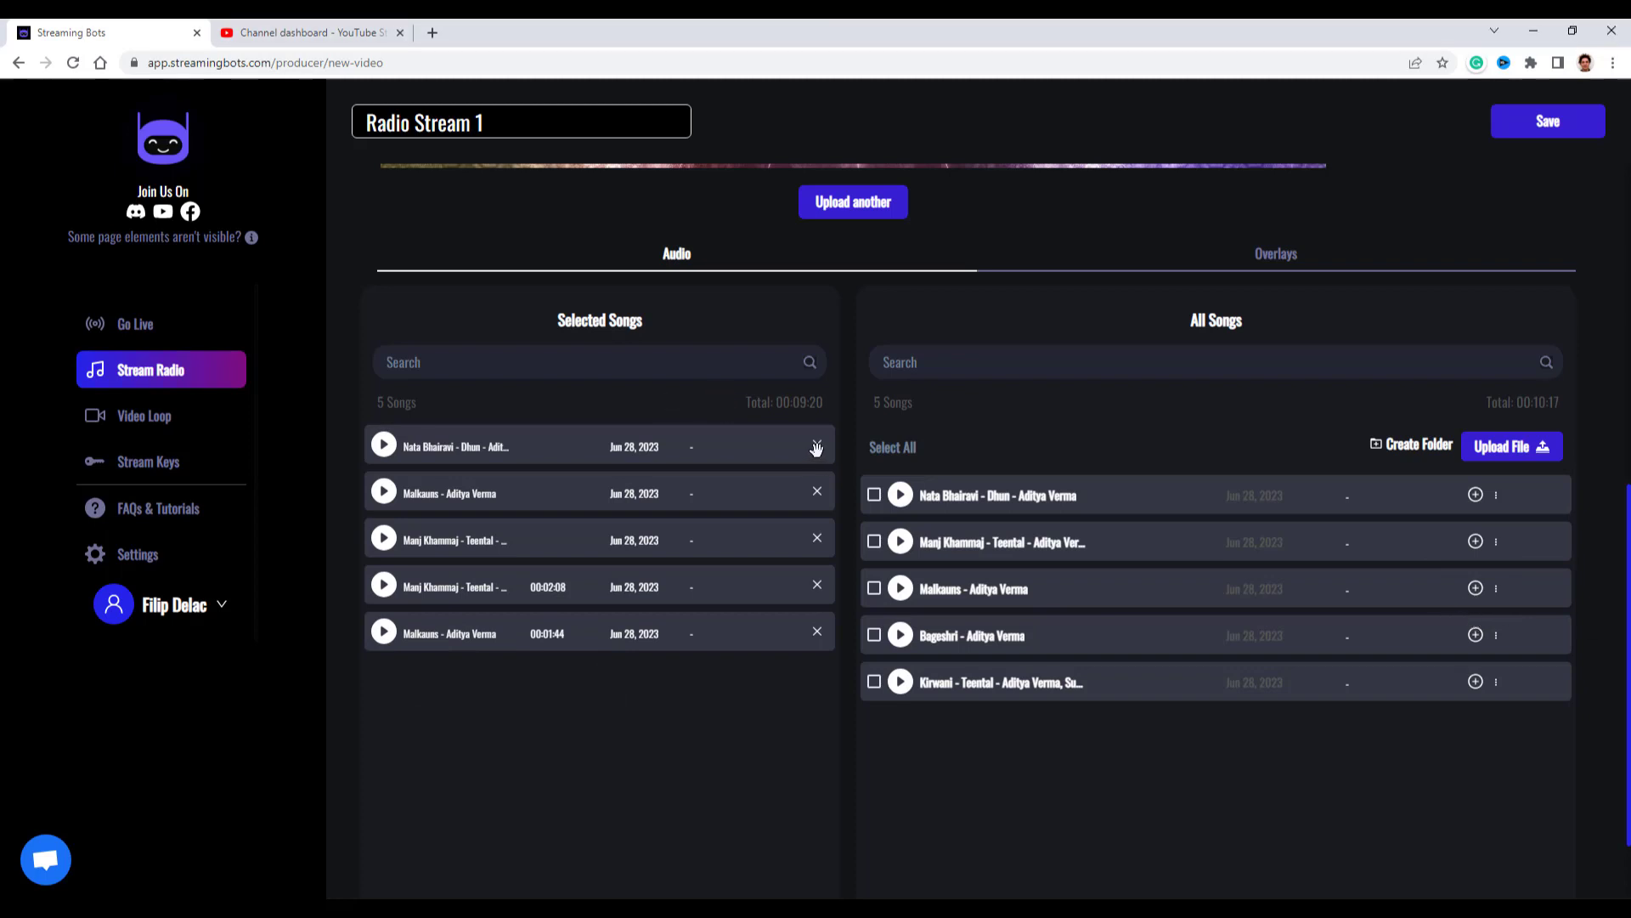
- Remove the first three entries from the selected songs, leaving the second Manj Khammaj and Malkauns entries
left_click(816, 446)
left_click(816, 446)
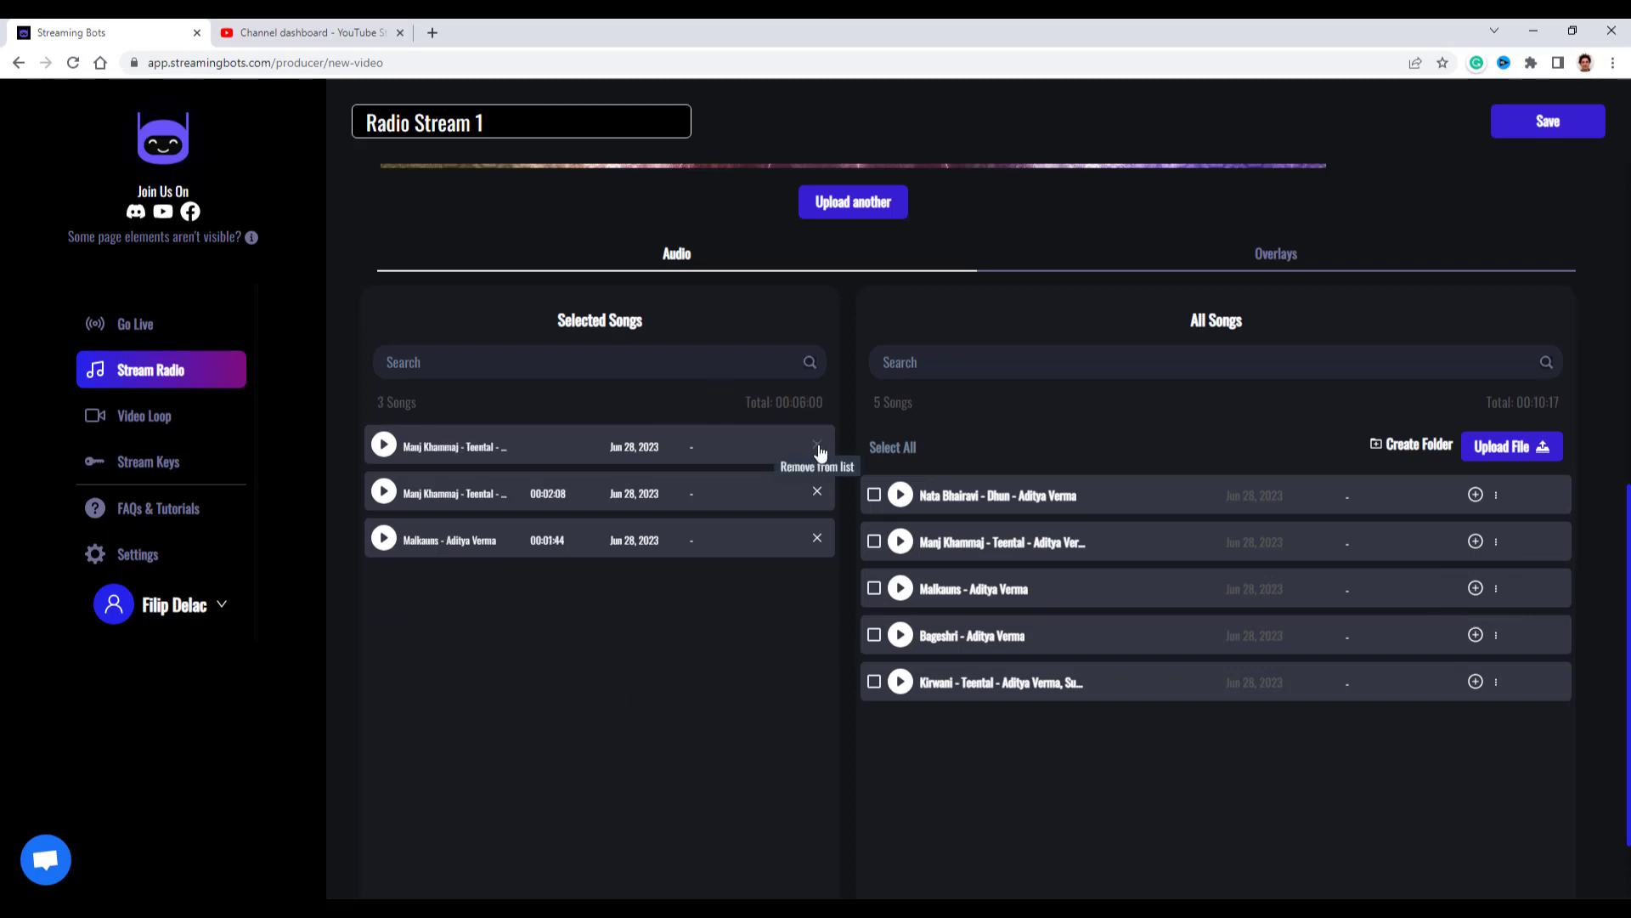
left_click(817, 446)
- Delete the Nata Bhairavi - Dhun song from the library of all songs
left_click(1496, 495)
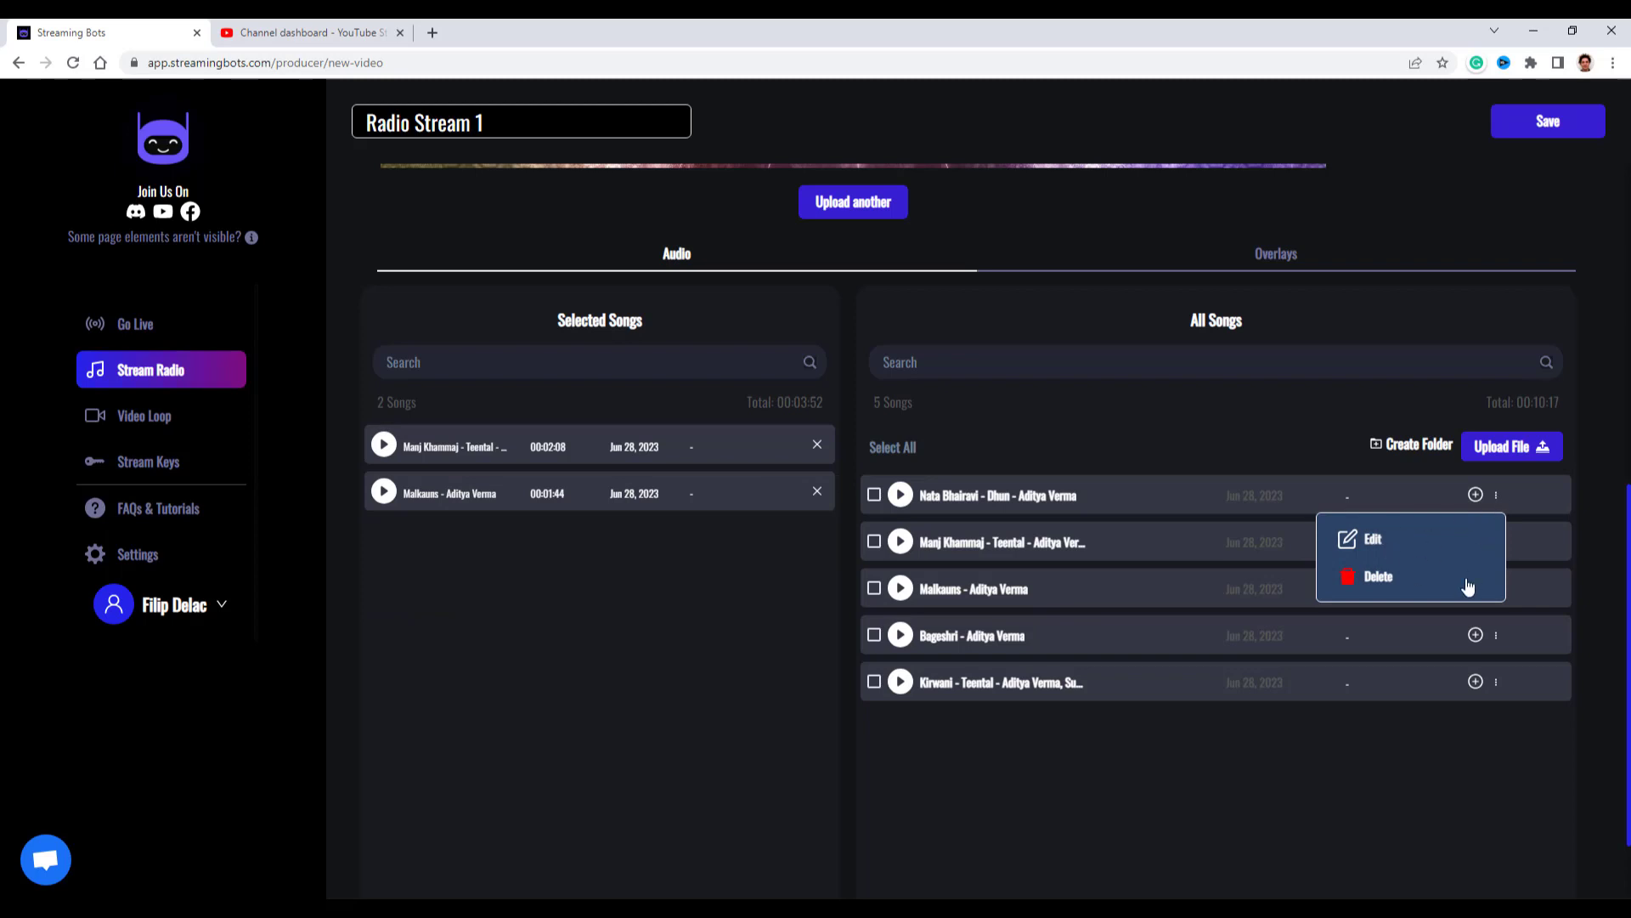
left_click(1376, 576)
left_click(1410, 627)
left_click(1496, 495)
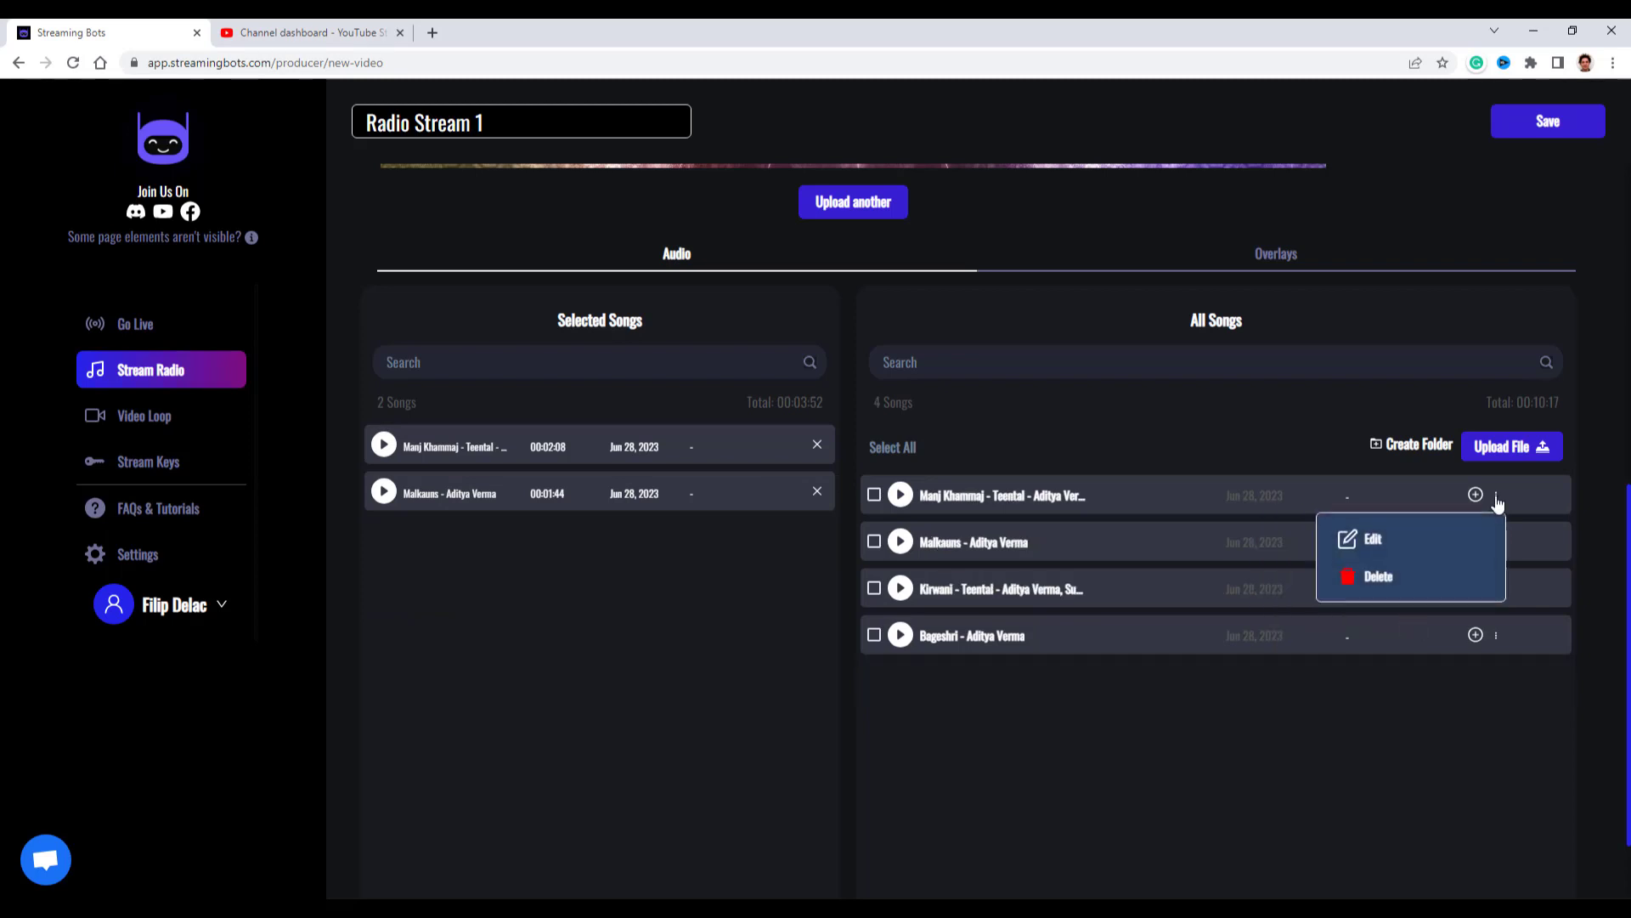
left_click(1372, 544)
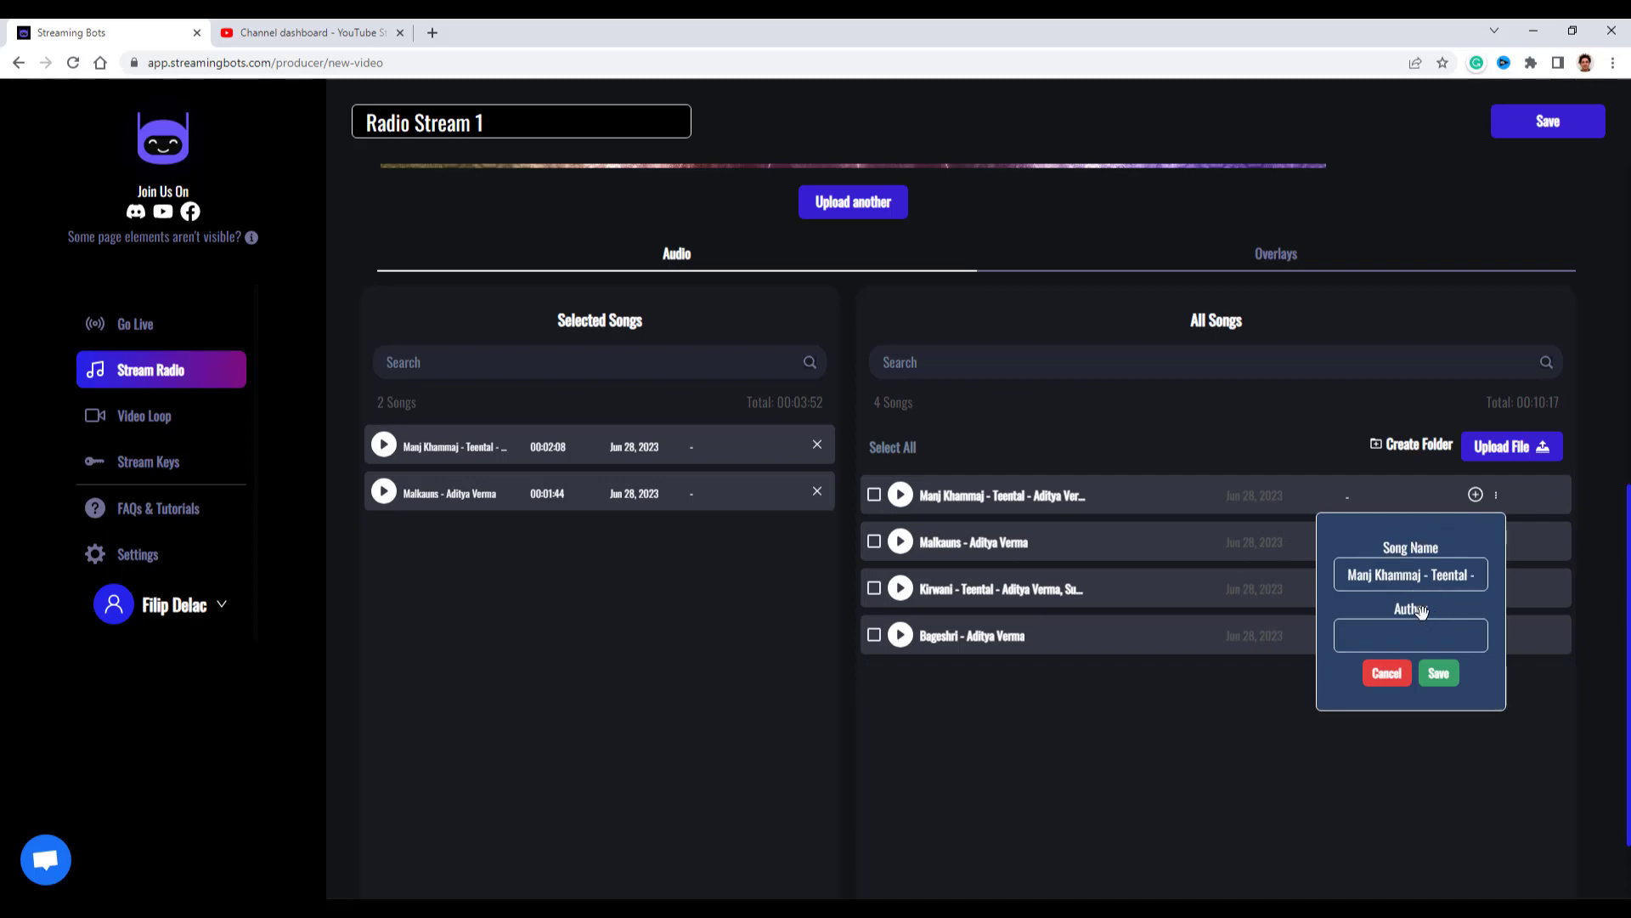
left_click(1386, 673)
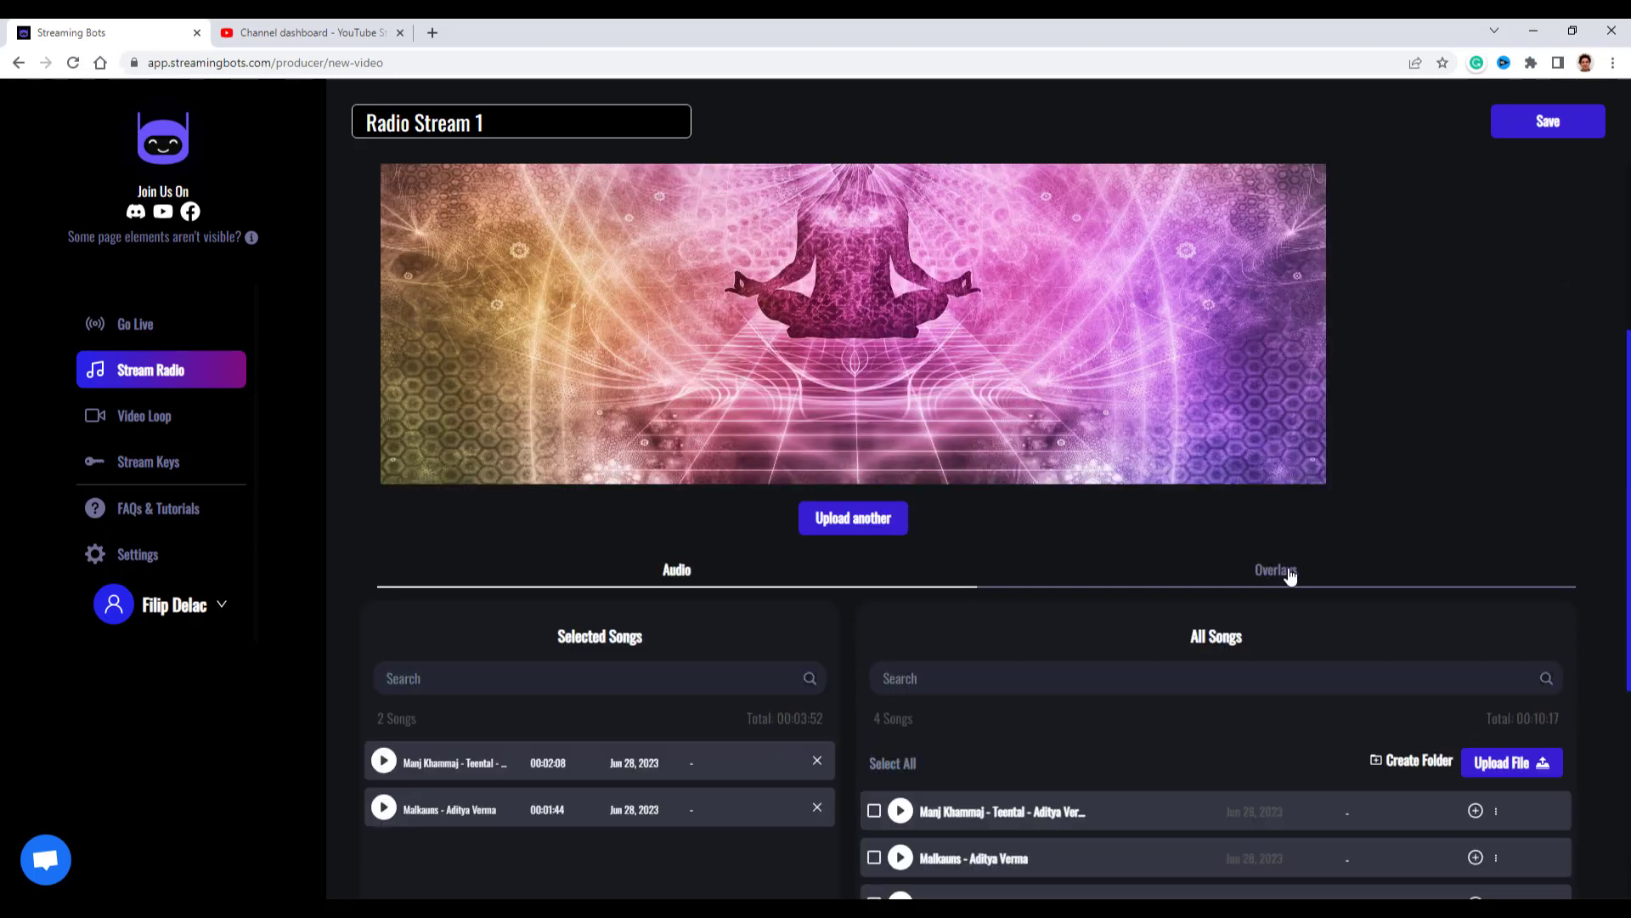
- Add a text overlay to the stream with the content "MEDITATION MUSIC"
left_click(1285, 572)
left_click(1521, 639)
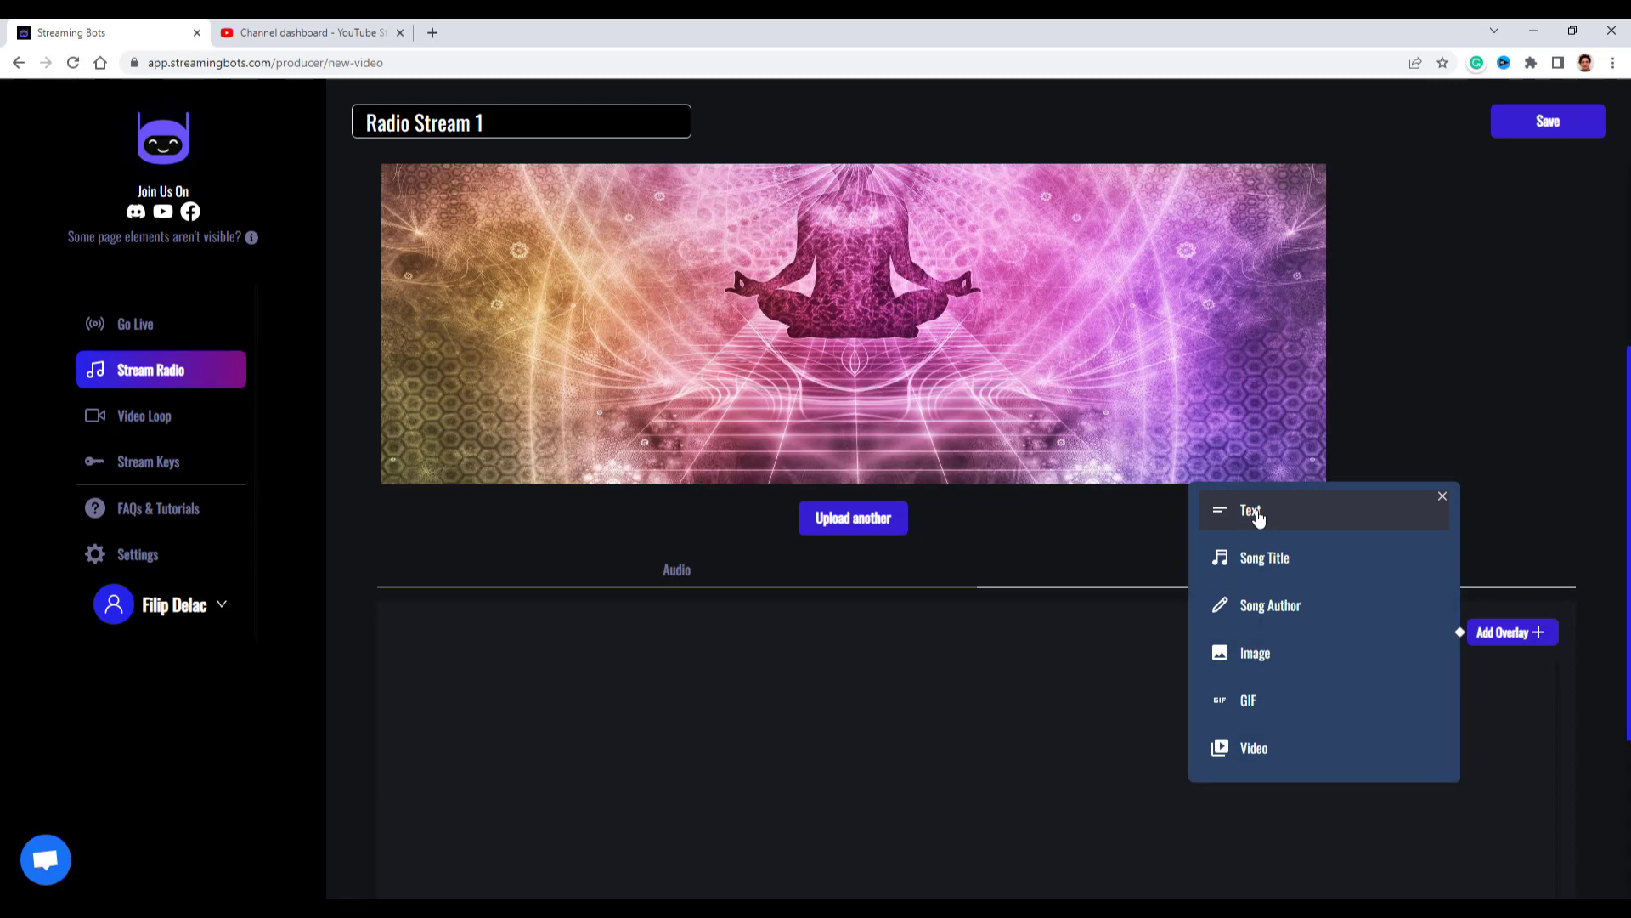
left_click(1274, 516)
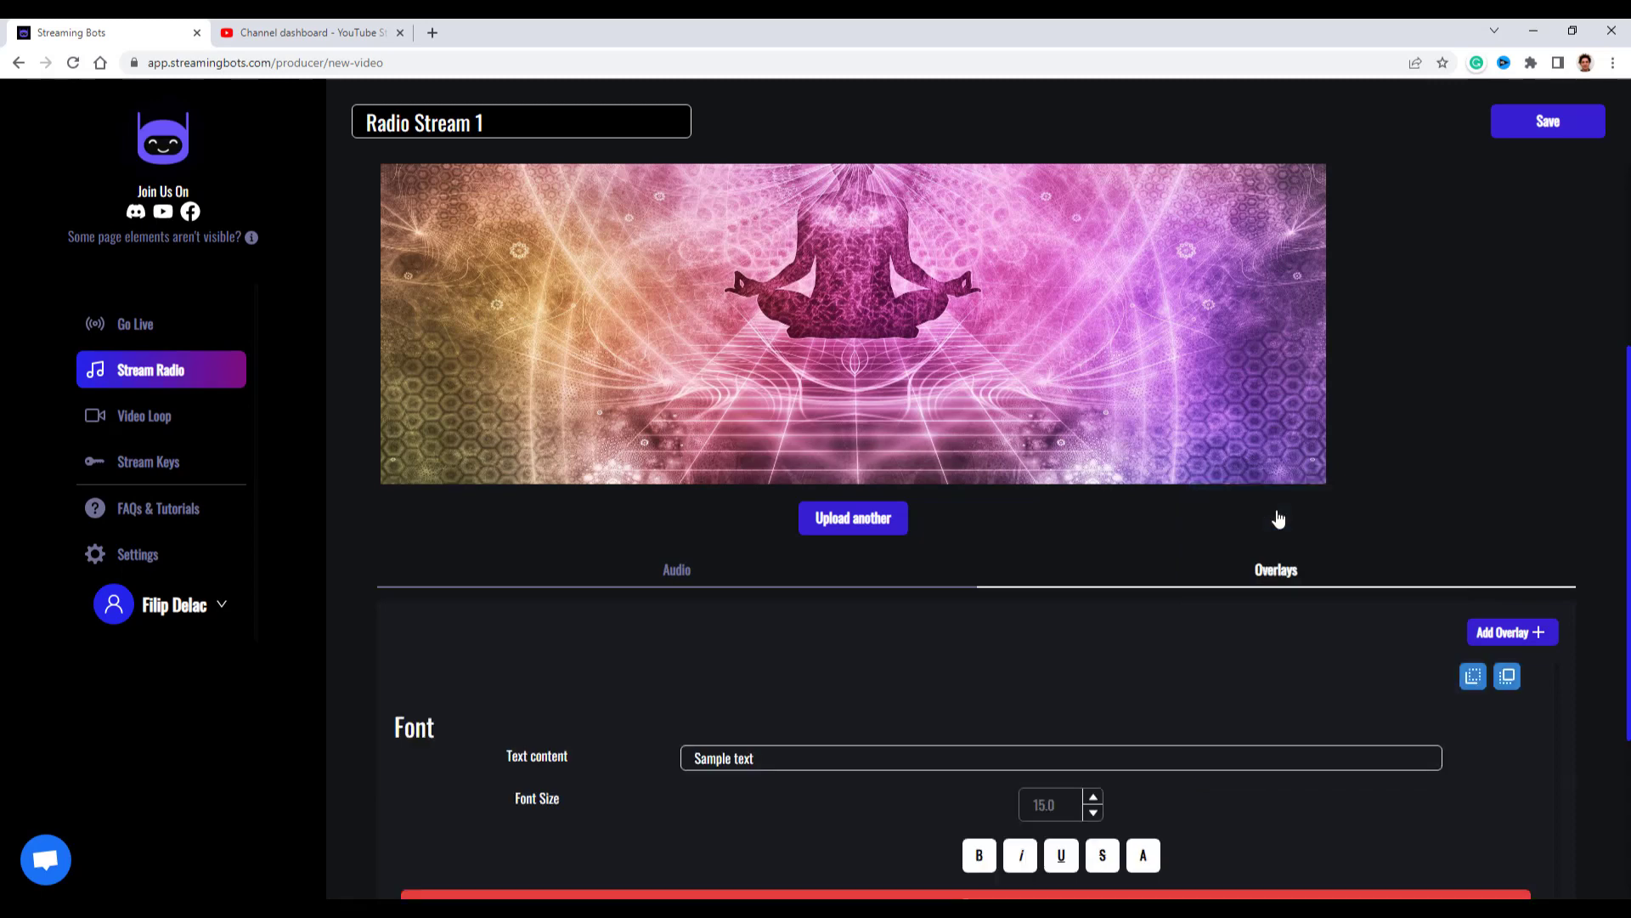
triple_click(684, 758)
type("MEDITATION MUSIC")
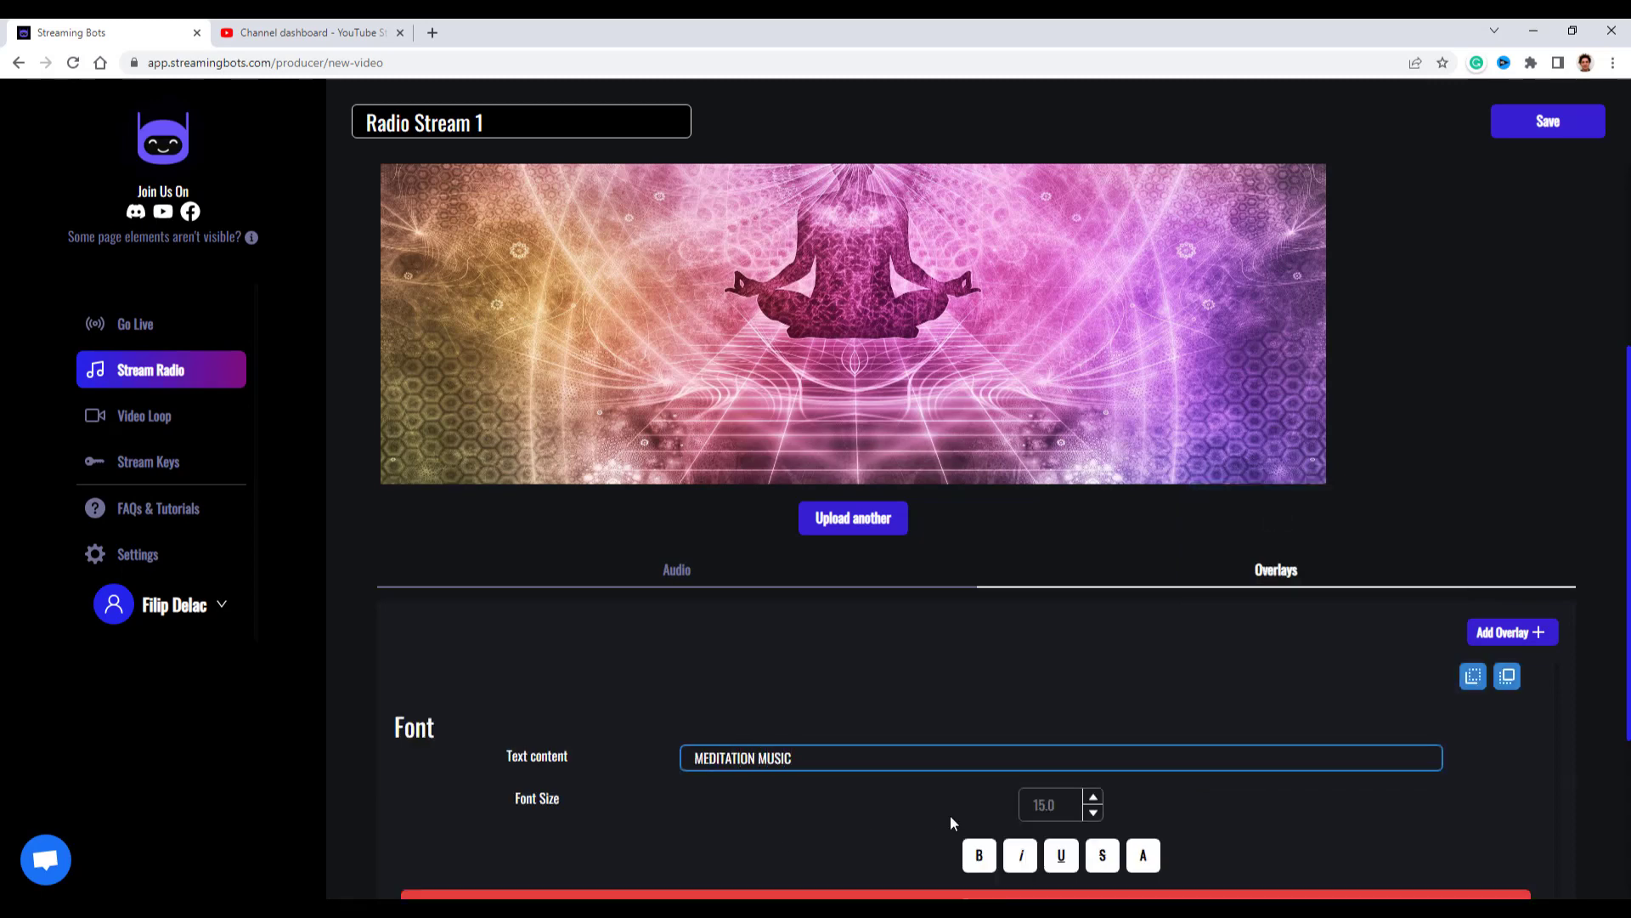
- Format the MEDITATION MUSIC overlay with font size 70, bold style and white text color
scroll(951, 823, "up", 4)
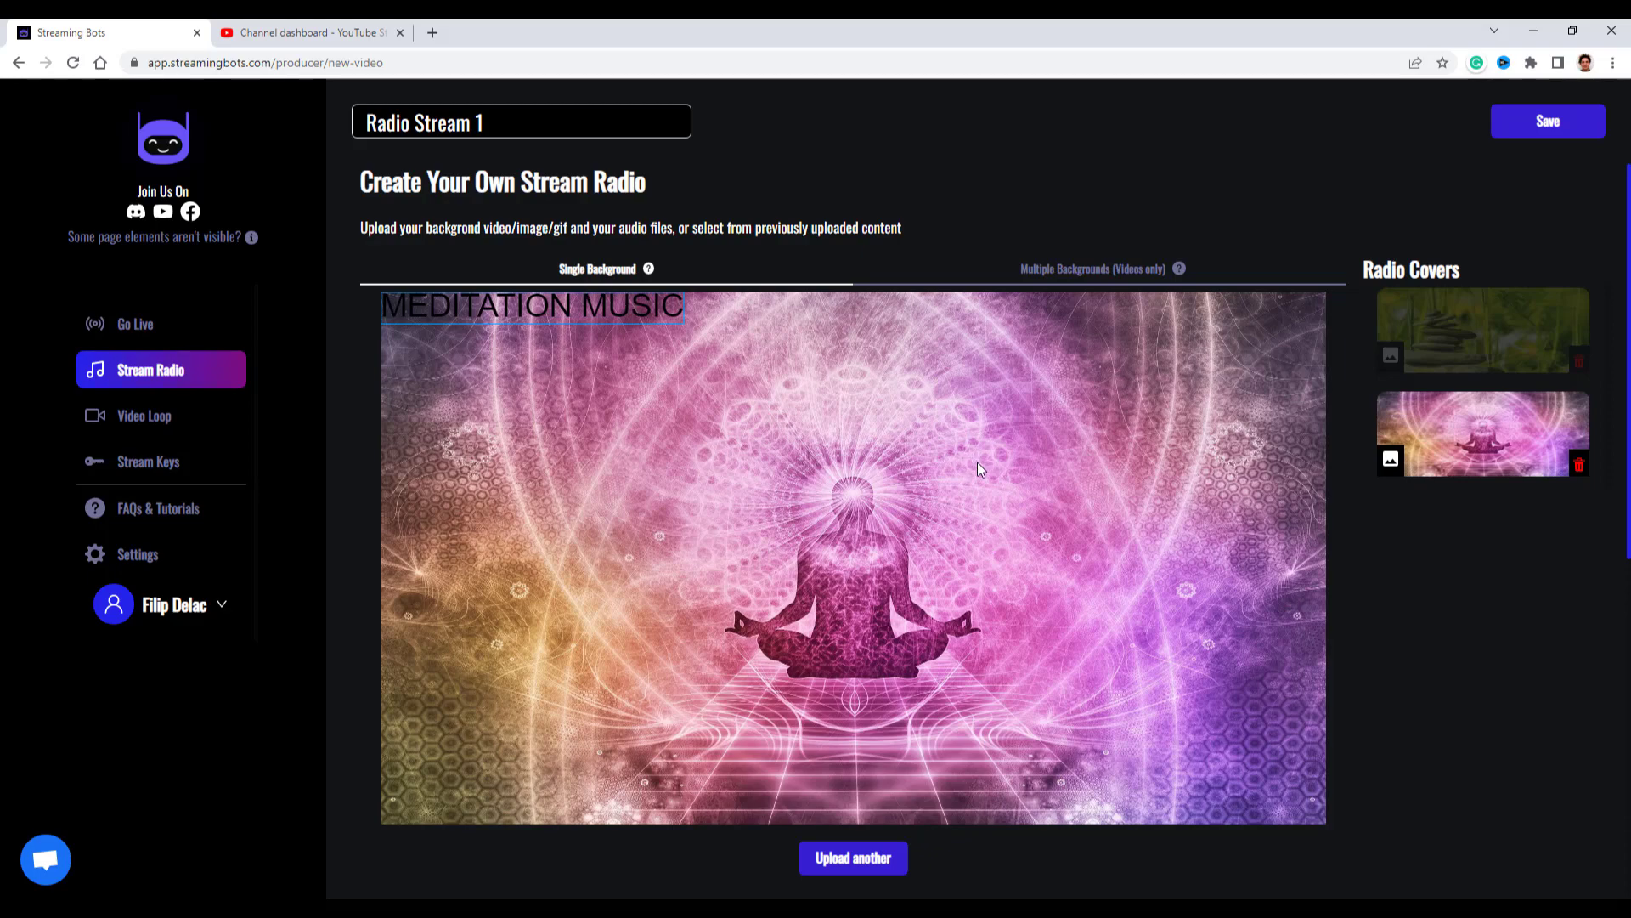
scroll(979, 468, "down", 5)
scroll(1101, 835, "up", 1)
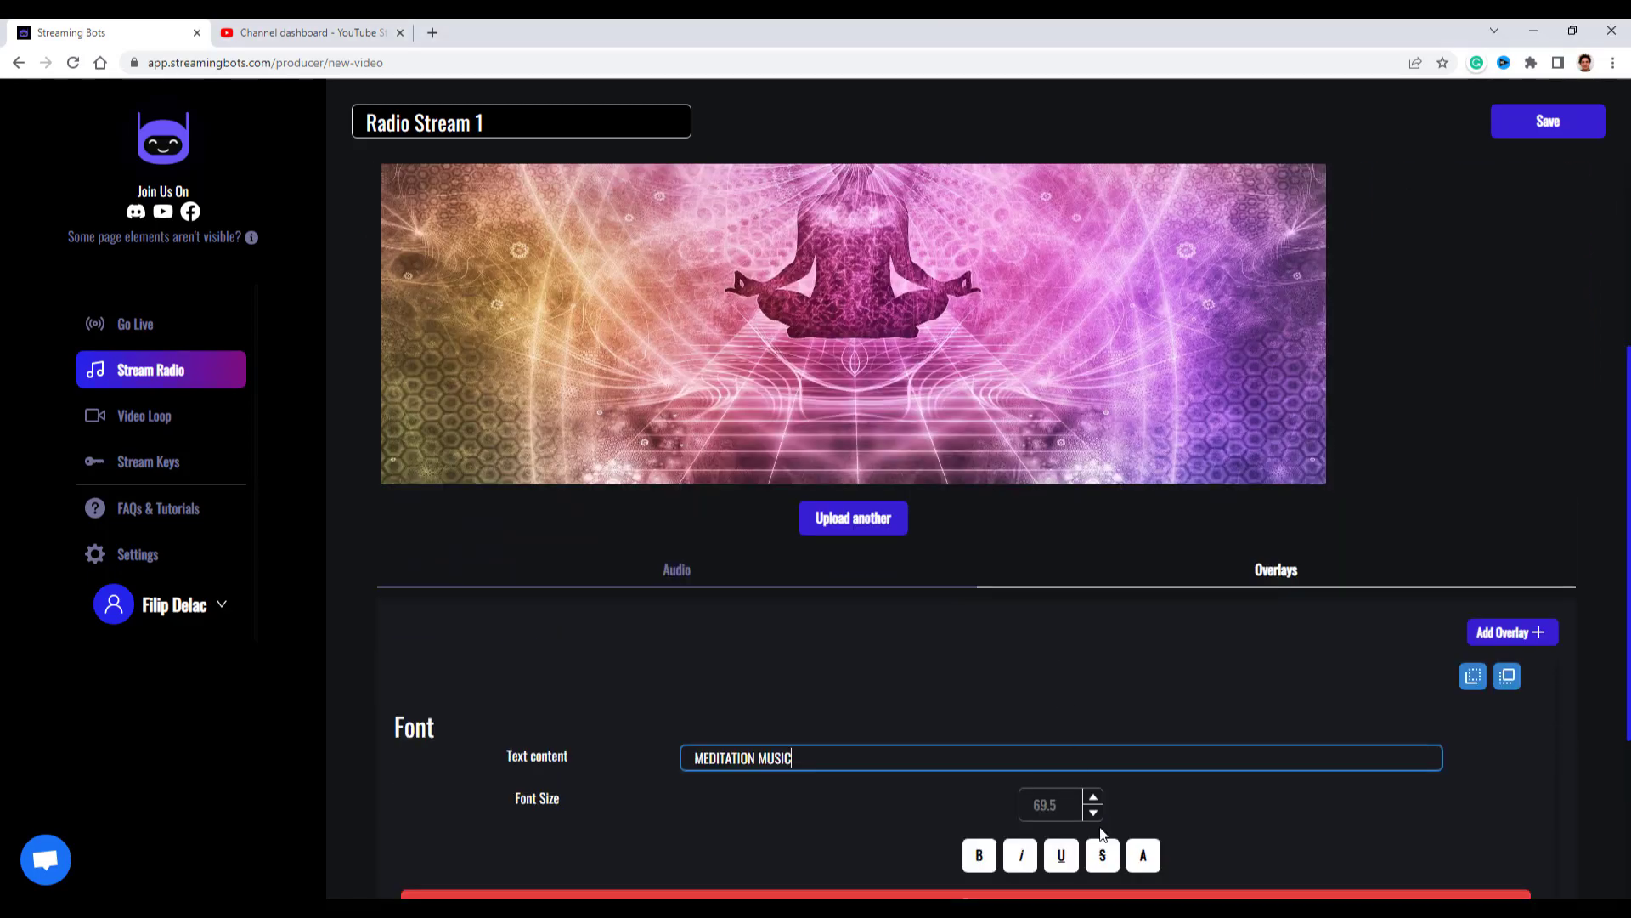
scroll(1078, 659, "up", 4)
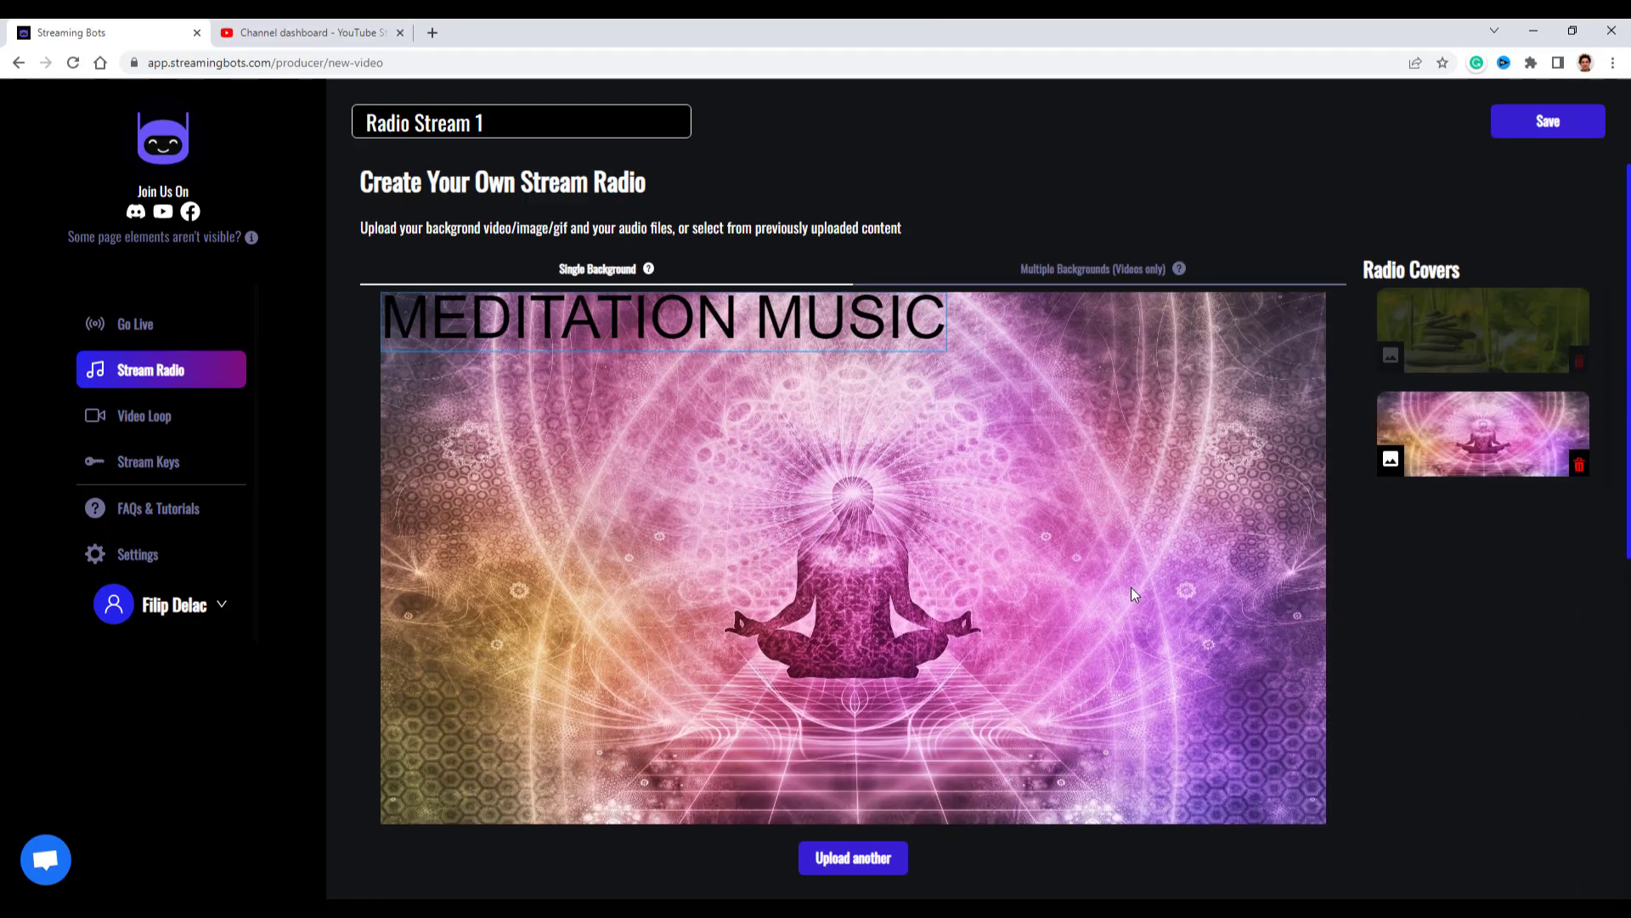
scroll(1134, 594, "down", 5)
left_click(979, 741)
left_click(1142, 744)
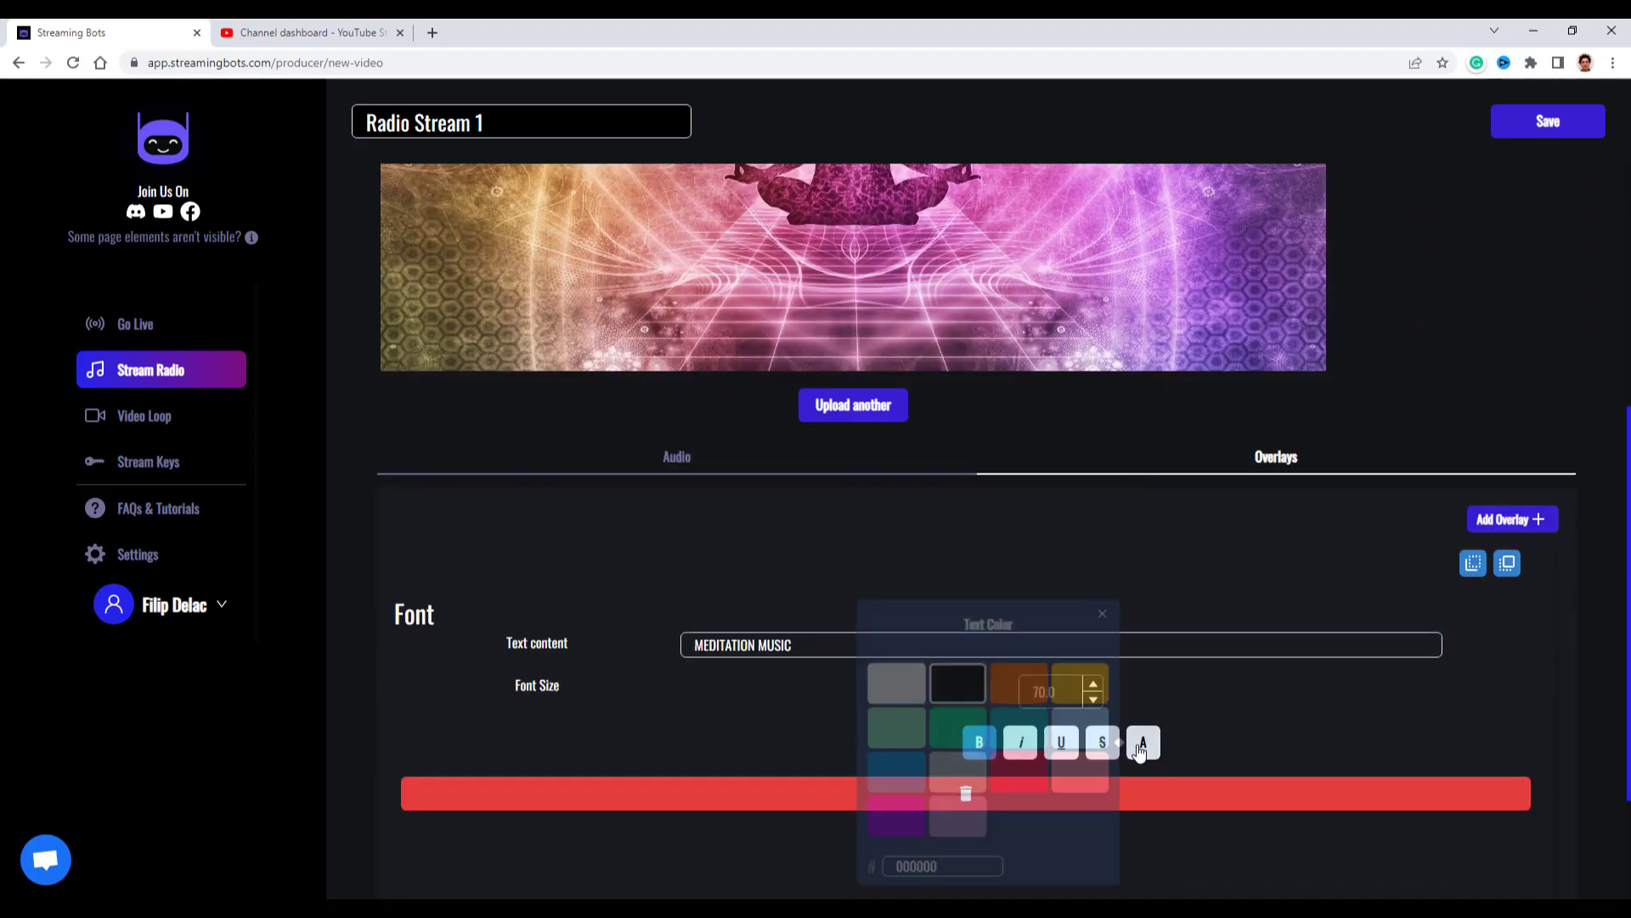
left_click(890, 685)
left_click(1238, 718)
- Move the MEDITATION MUSIC overlay slightly inward from the background image's upper-left corner, above the meditating figure
scroll(1059, 651, "up", 3)
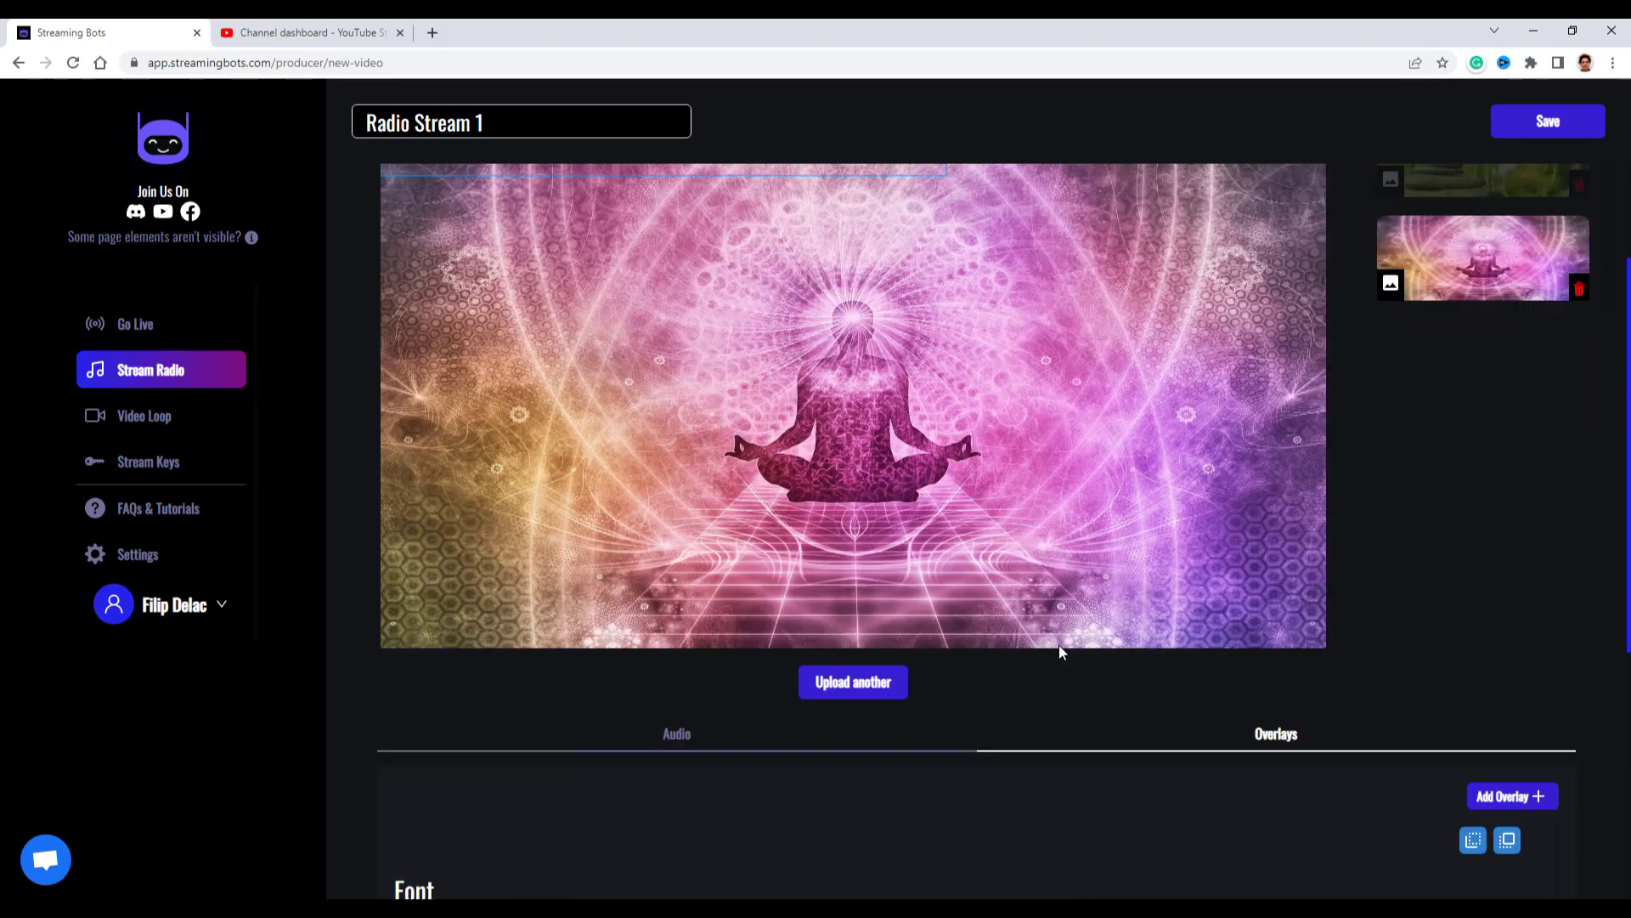
scroll(1059, 652, "up", 2)
left_click_drag(836, 414, 820, 355)
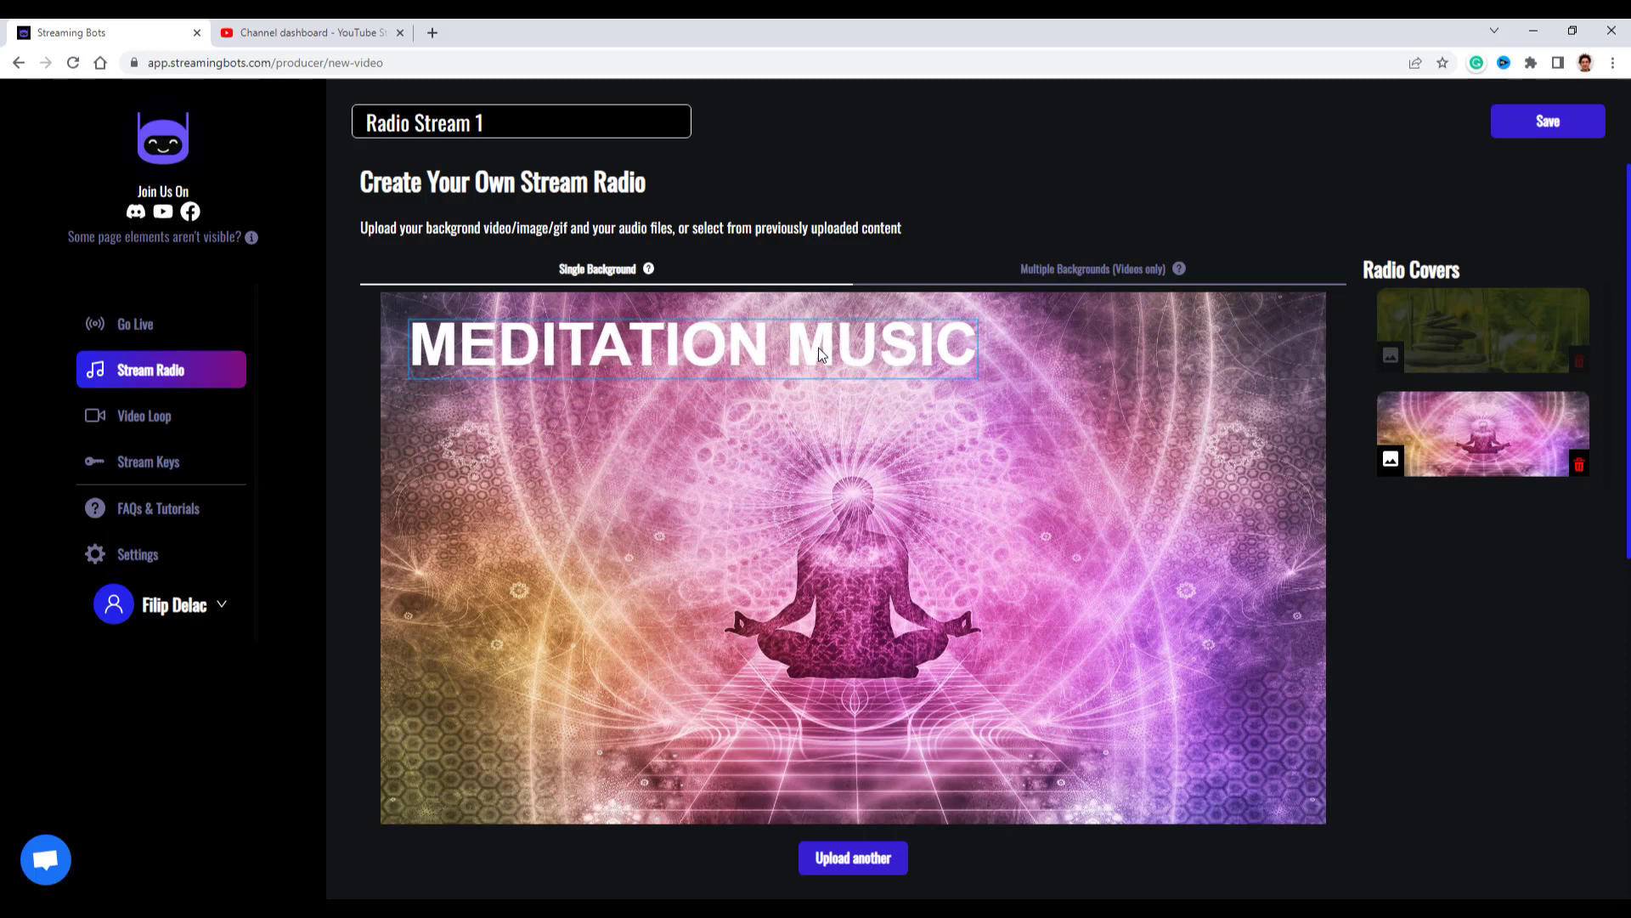
- Add a Song Title overlay to the stream
scroll(1249, 527, "down", 6)
left_click(1517, 408)
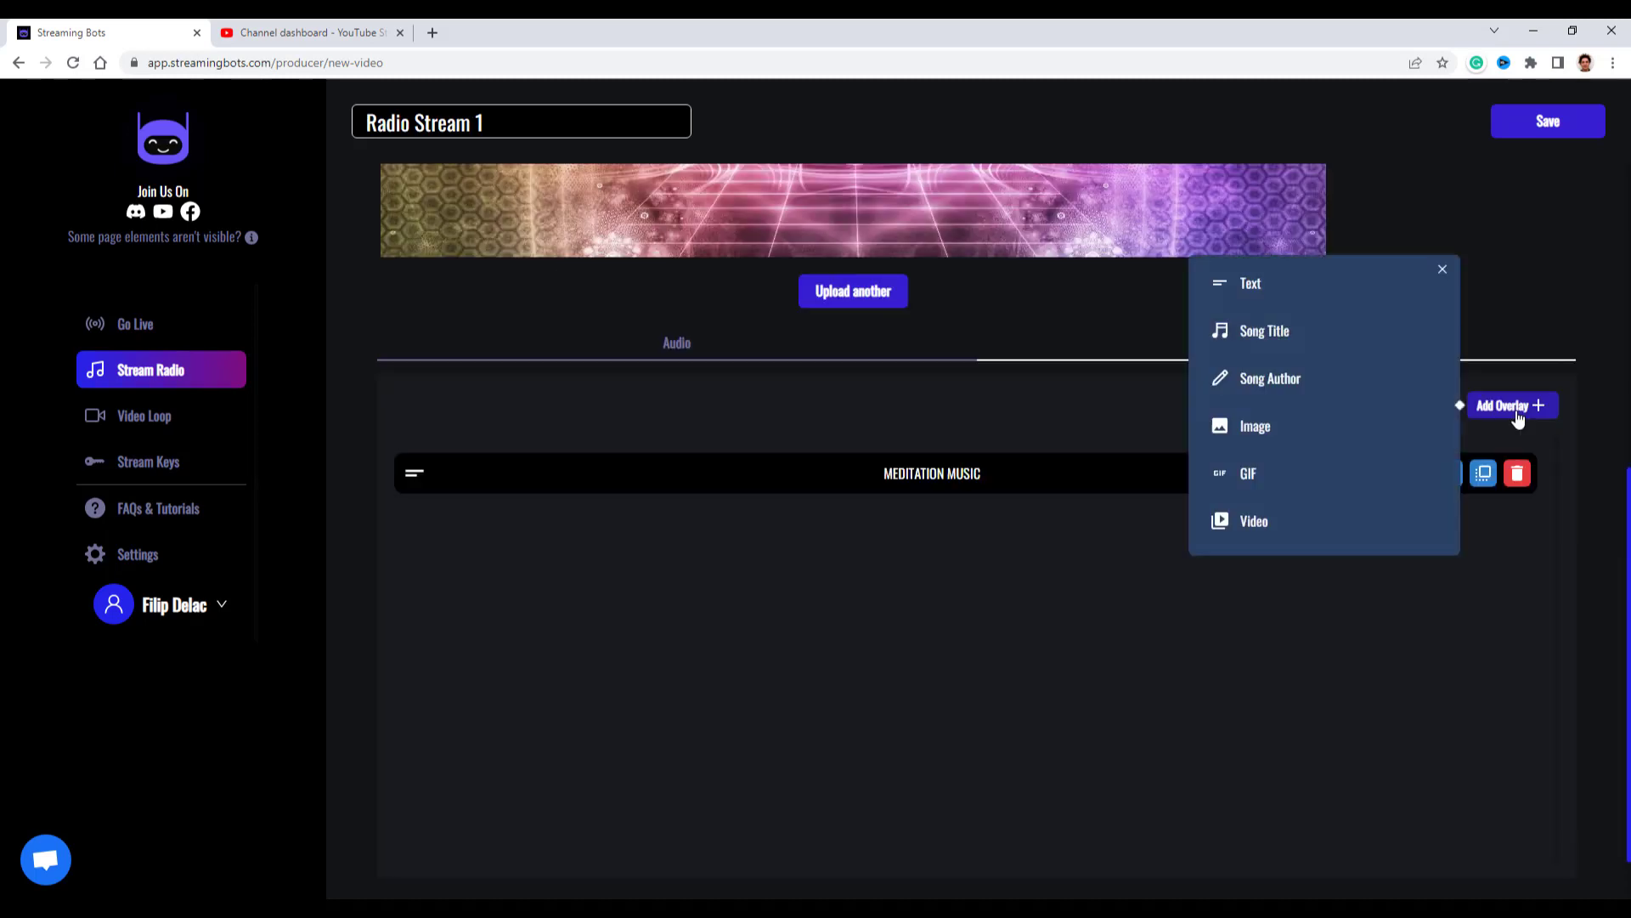
left_click(1256, 334)
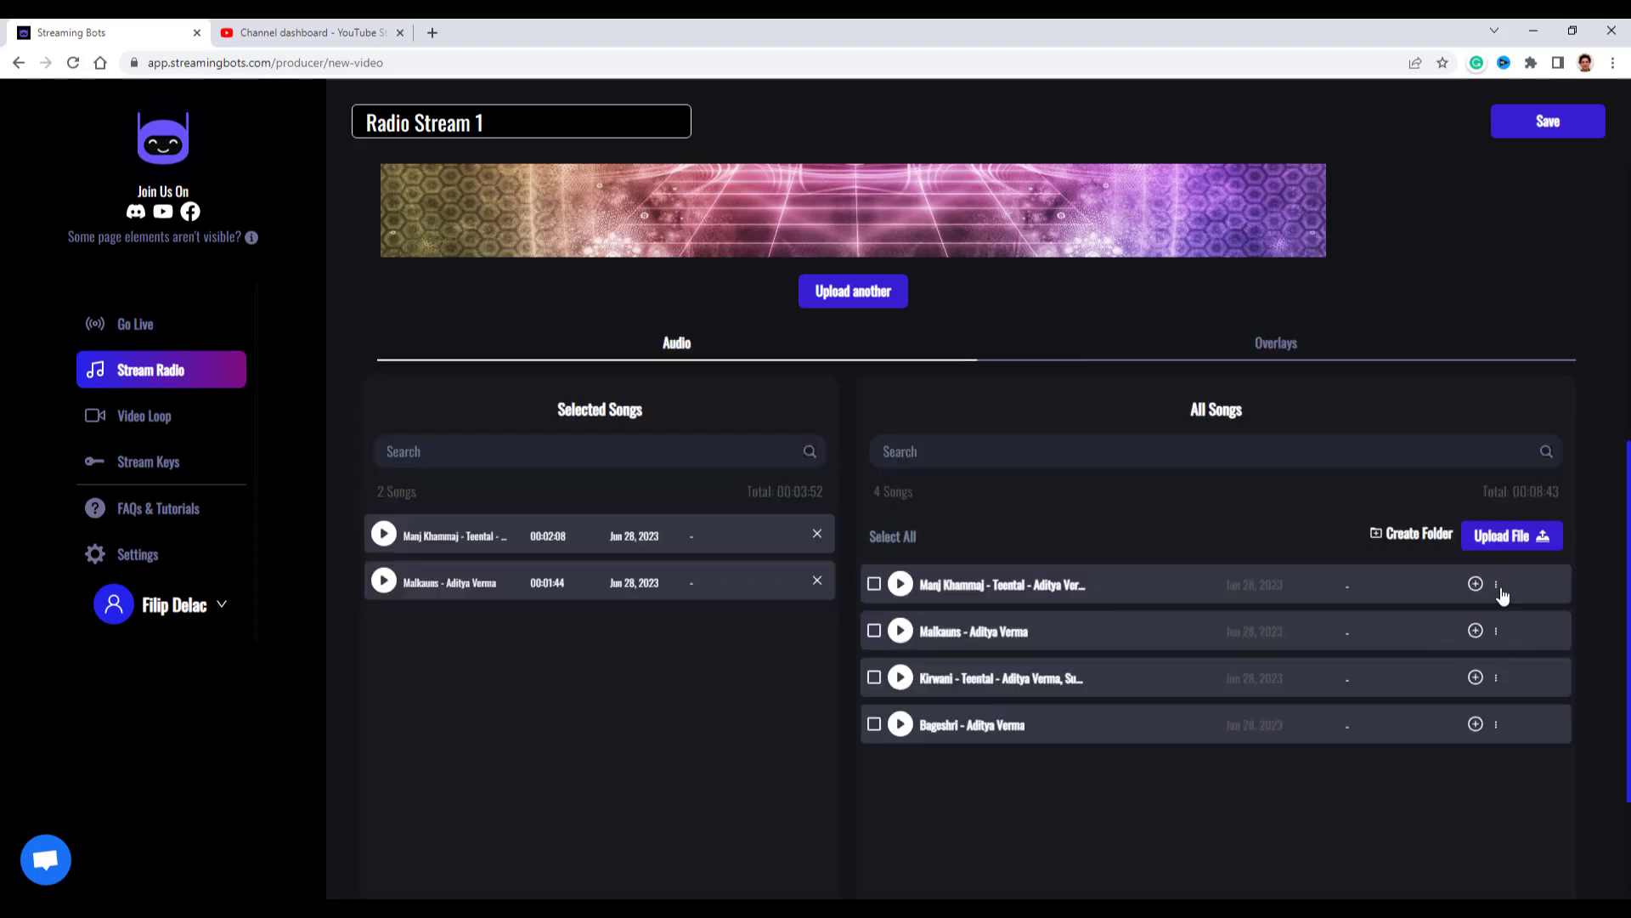
- Edit the Manj Khammaj song's details in the library, removing the performer names from its title and filling in the author
left_click(1496, 584)
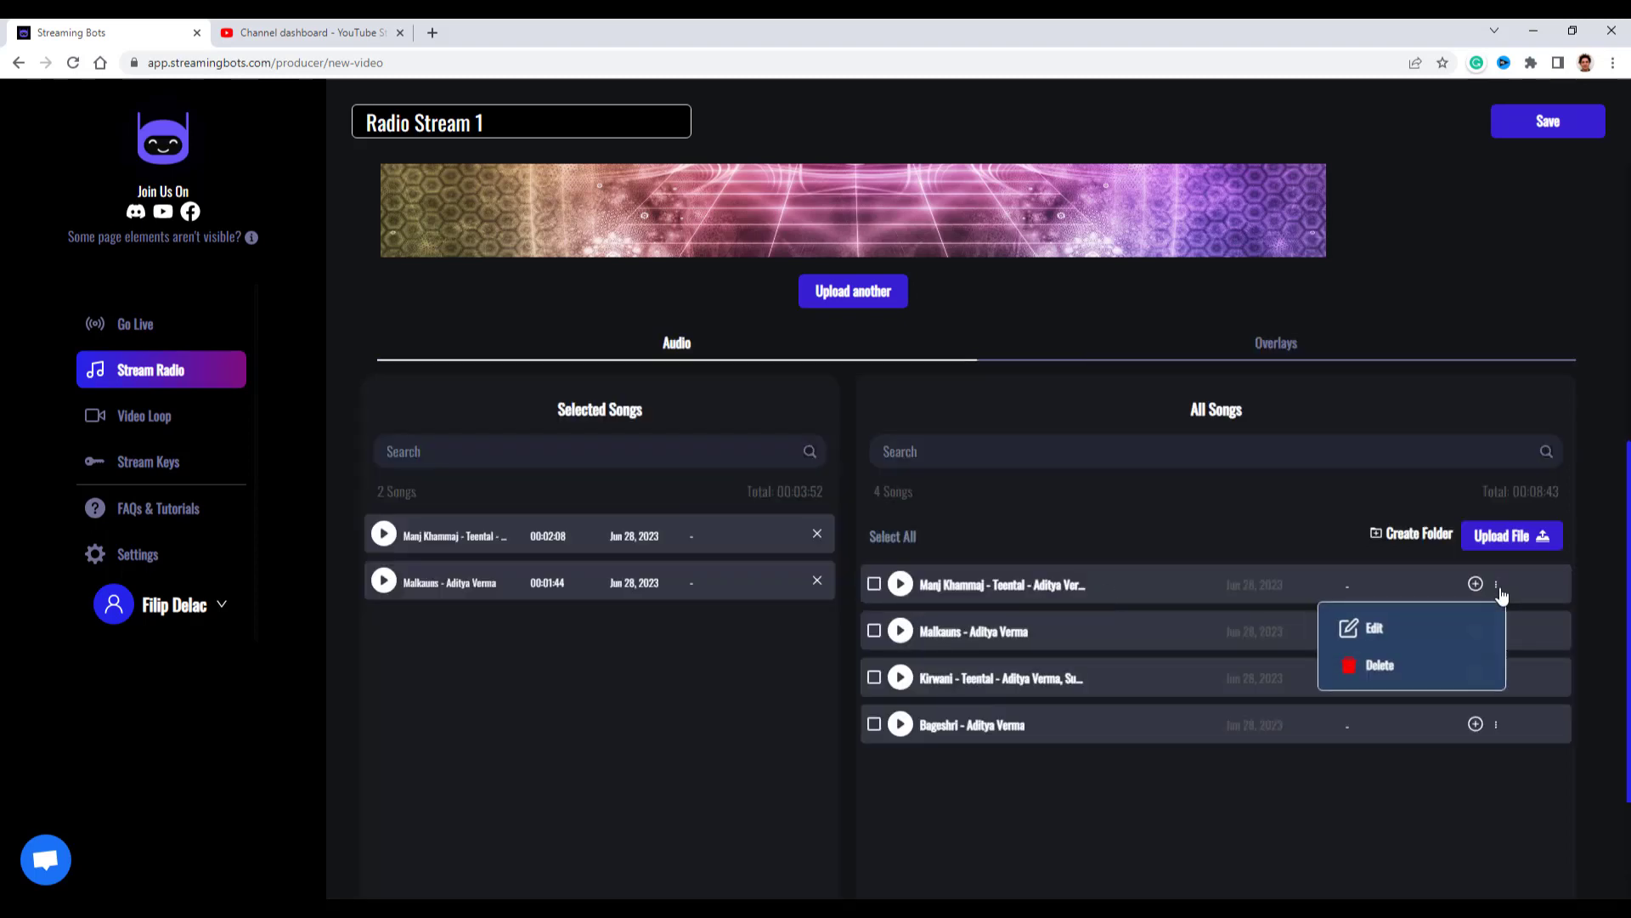
left_click(1400, 627)
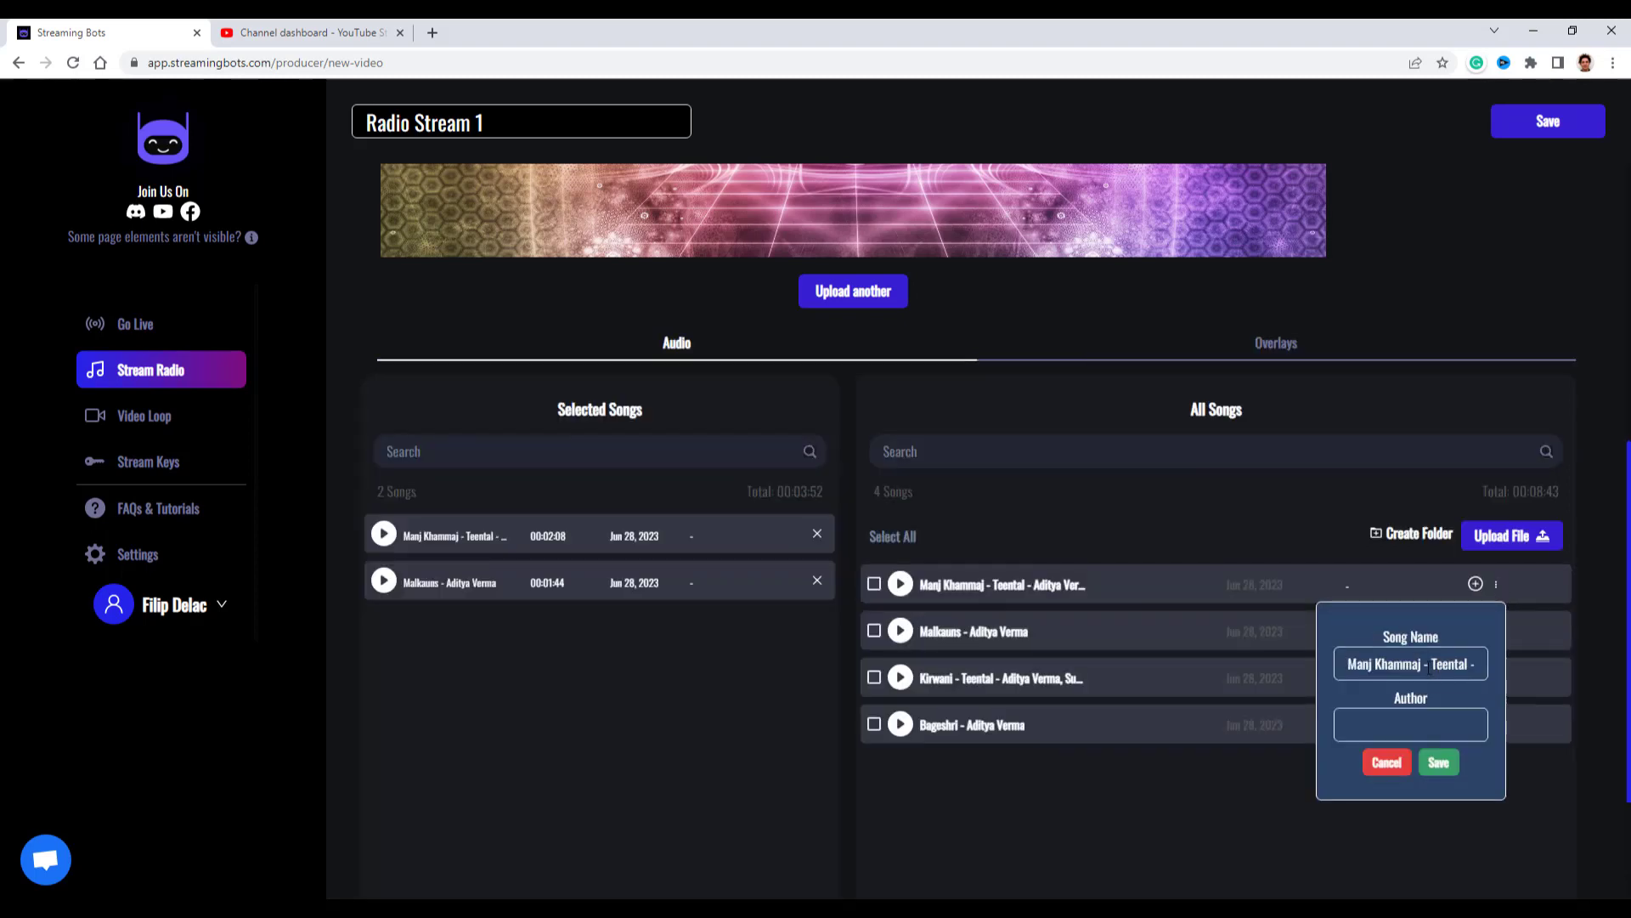
left_click_drag(1430, 669, 1485, 670)
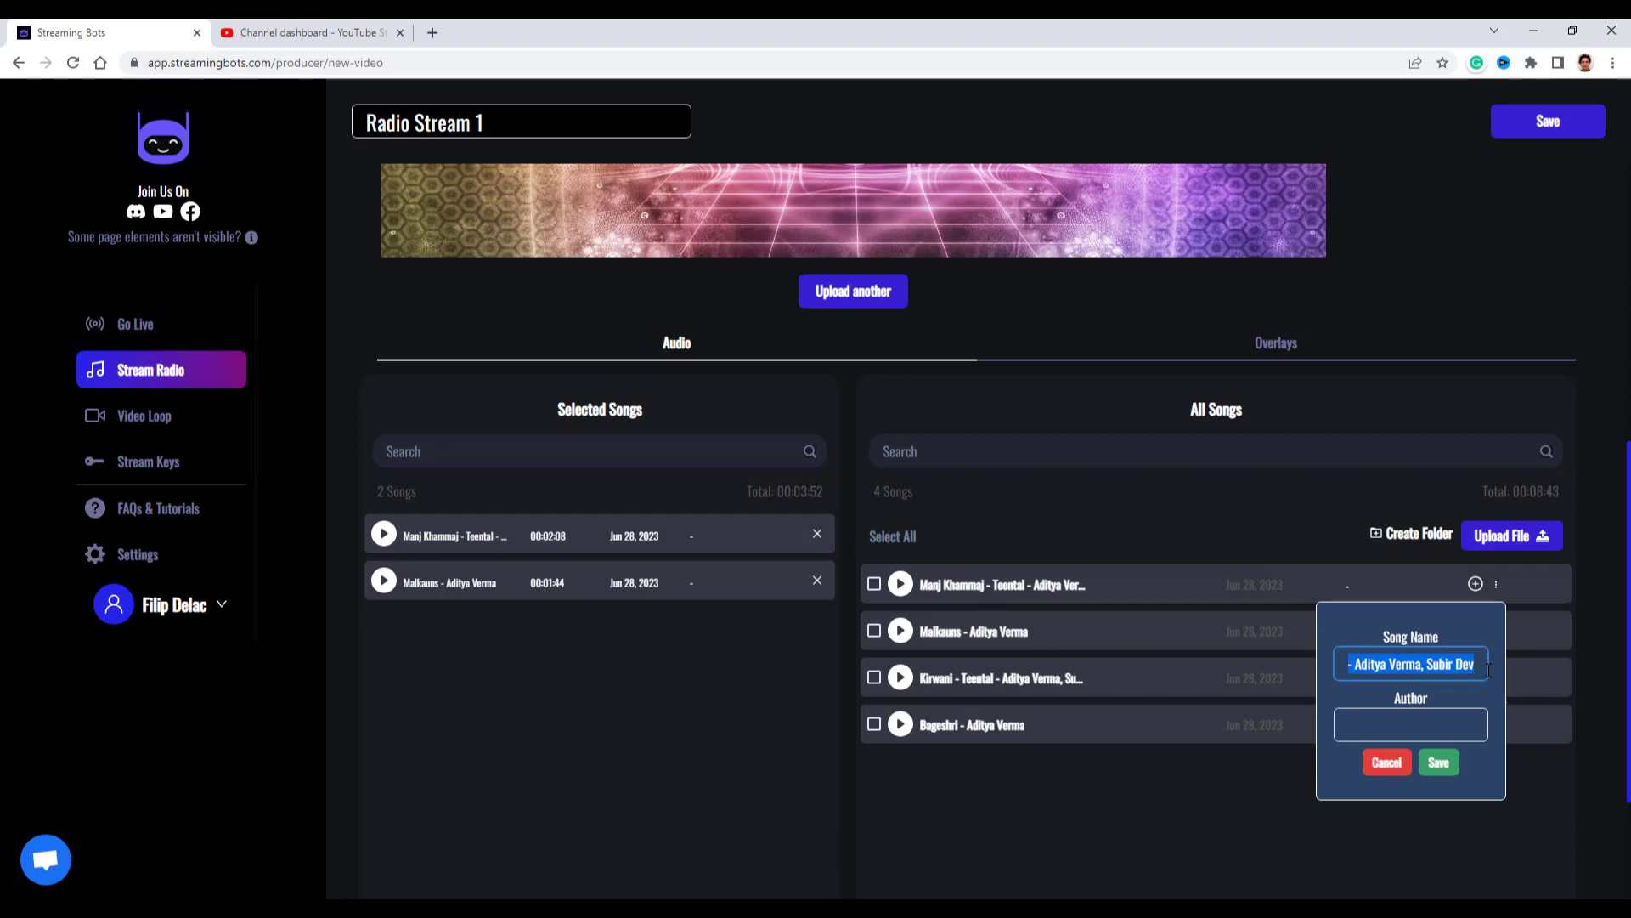
key("BackSpace")
left_click(1400, 718)
type("Te")
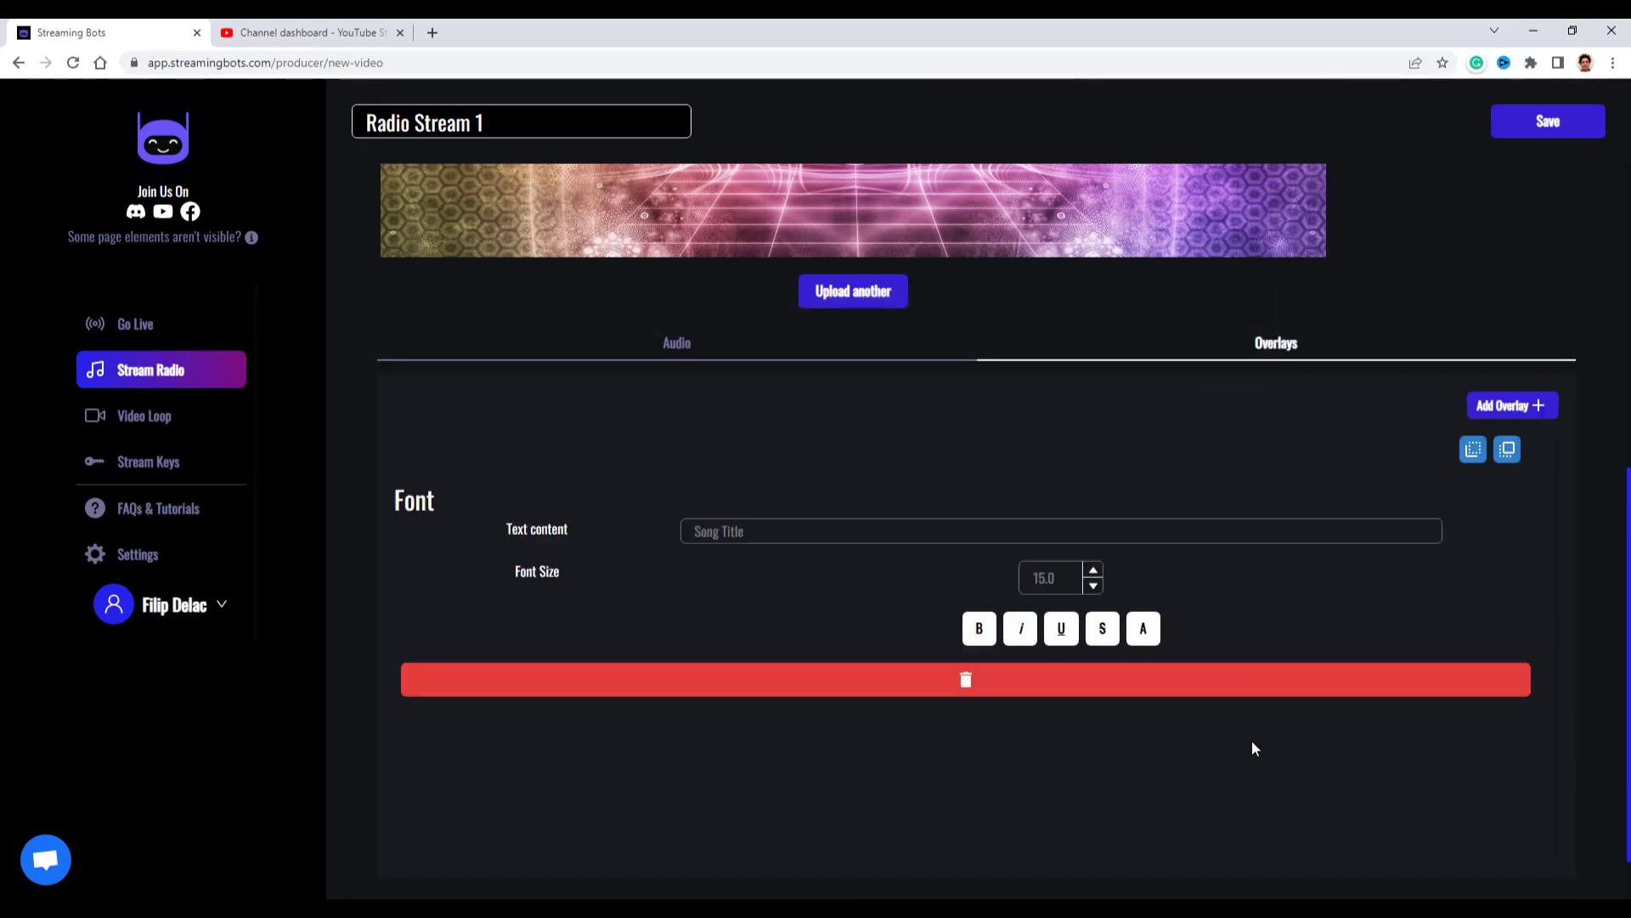
- Delete the Song Title overlay, keeping only MEDITATION MUSIC, and save Radio Stream 1
left_click(966, 680)
left_click(1074, 628)
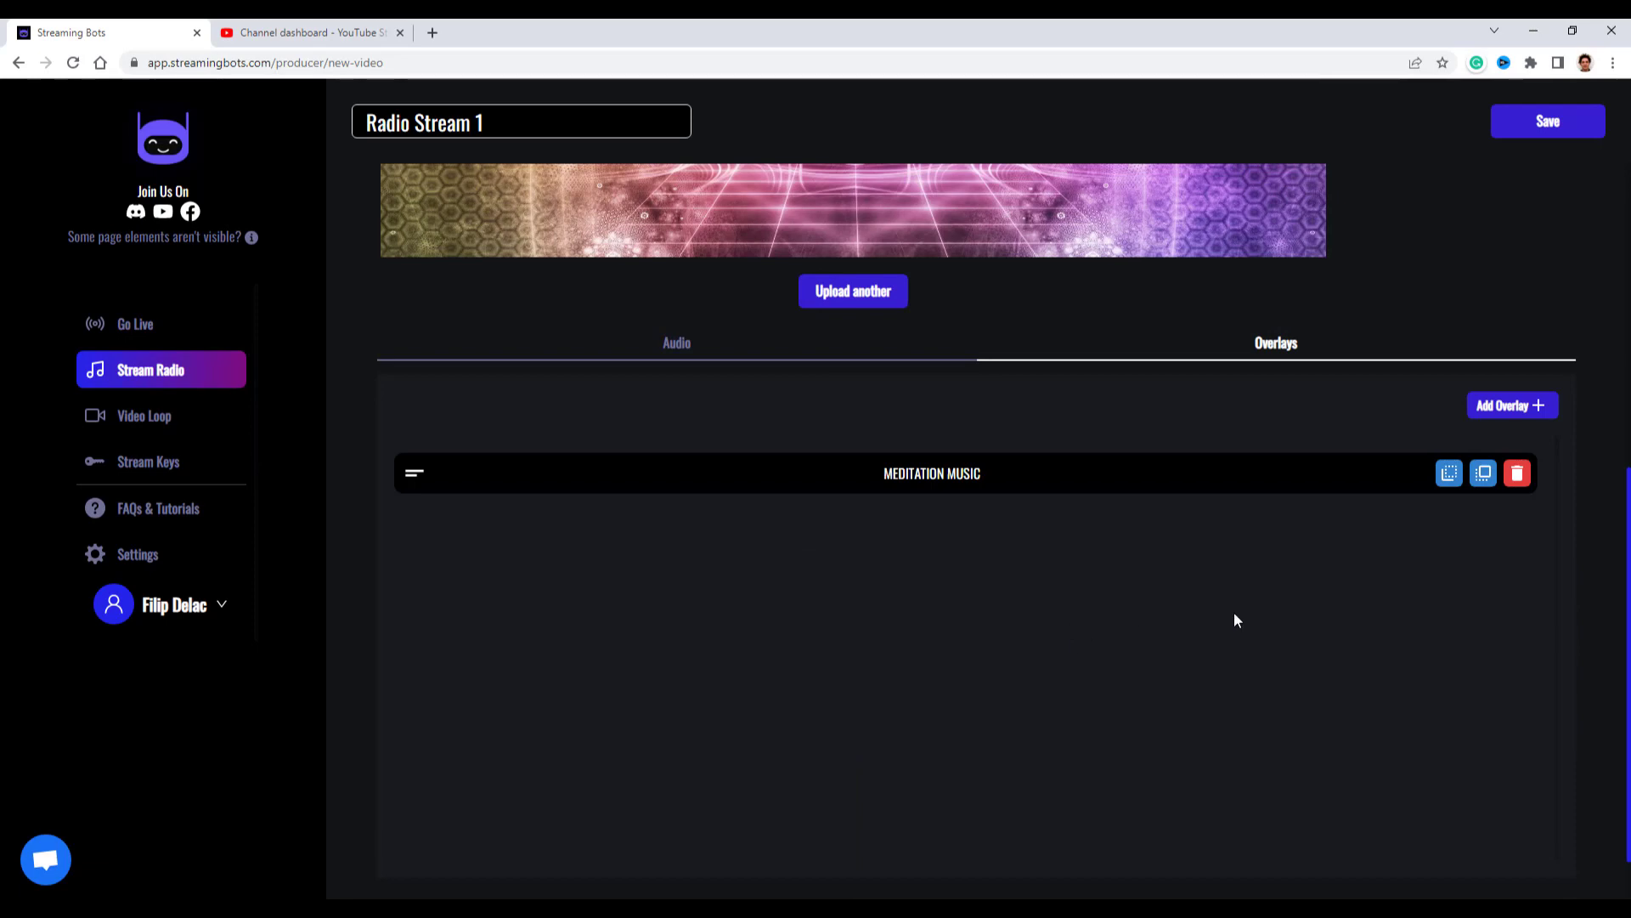
left_click(1548, 124)
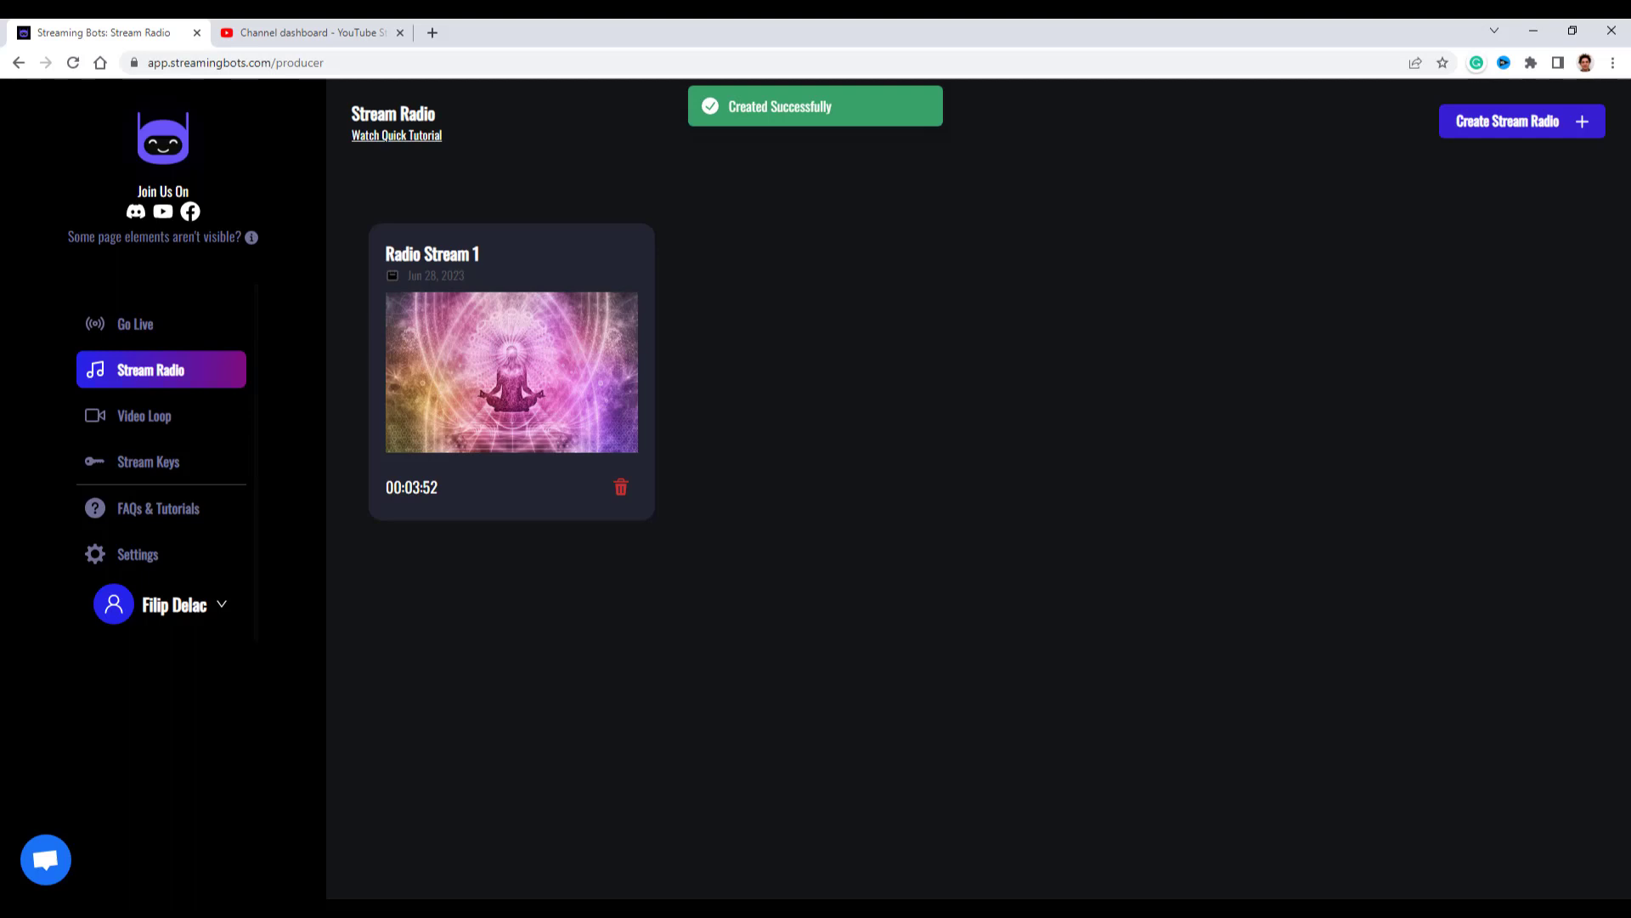
- Start a new video loop and upload the file "meditation video" to its video library
left_click(170, 416)
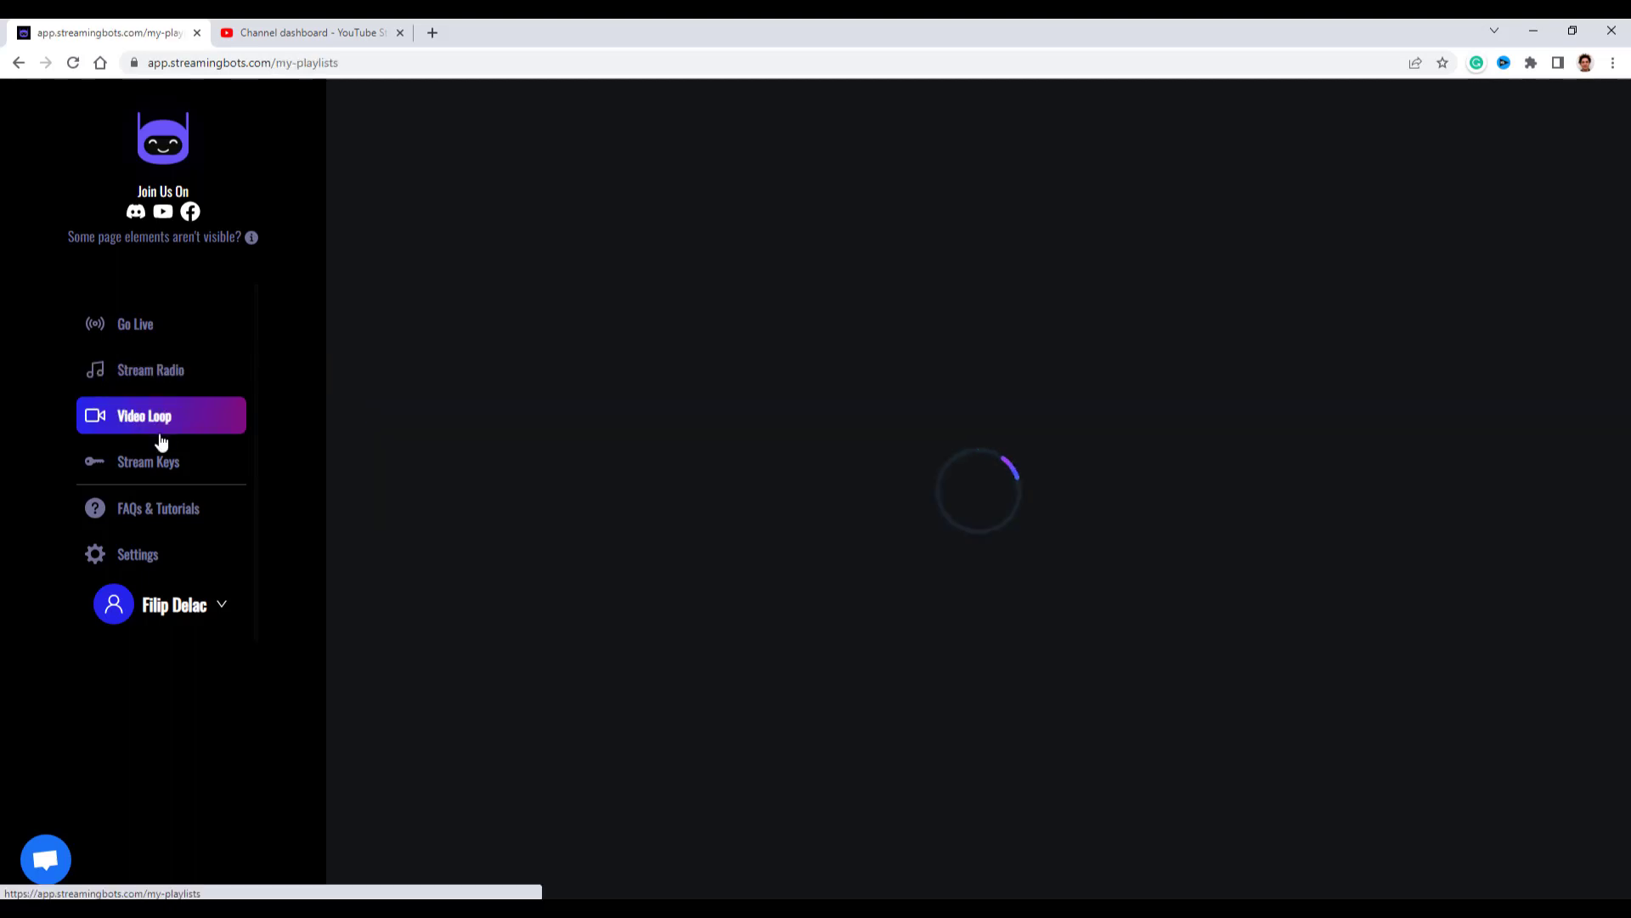
left_click(952, 565)
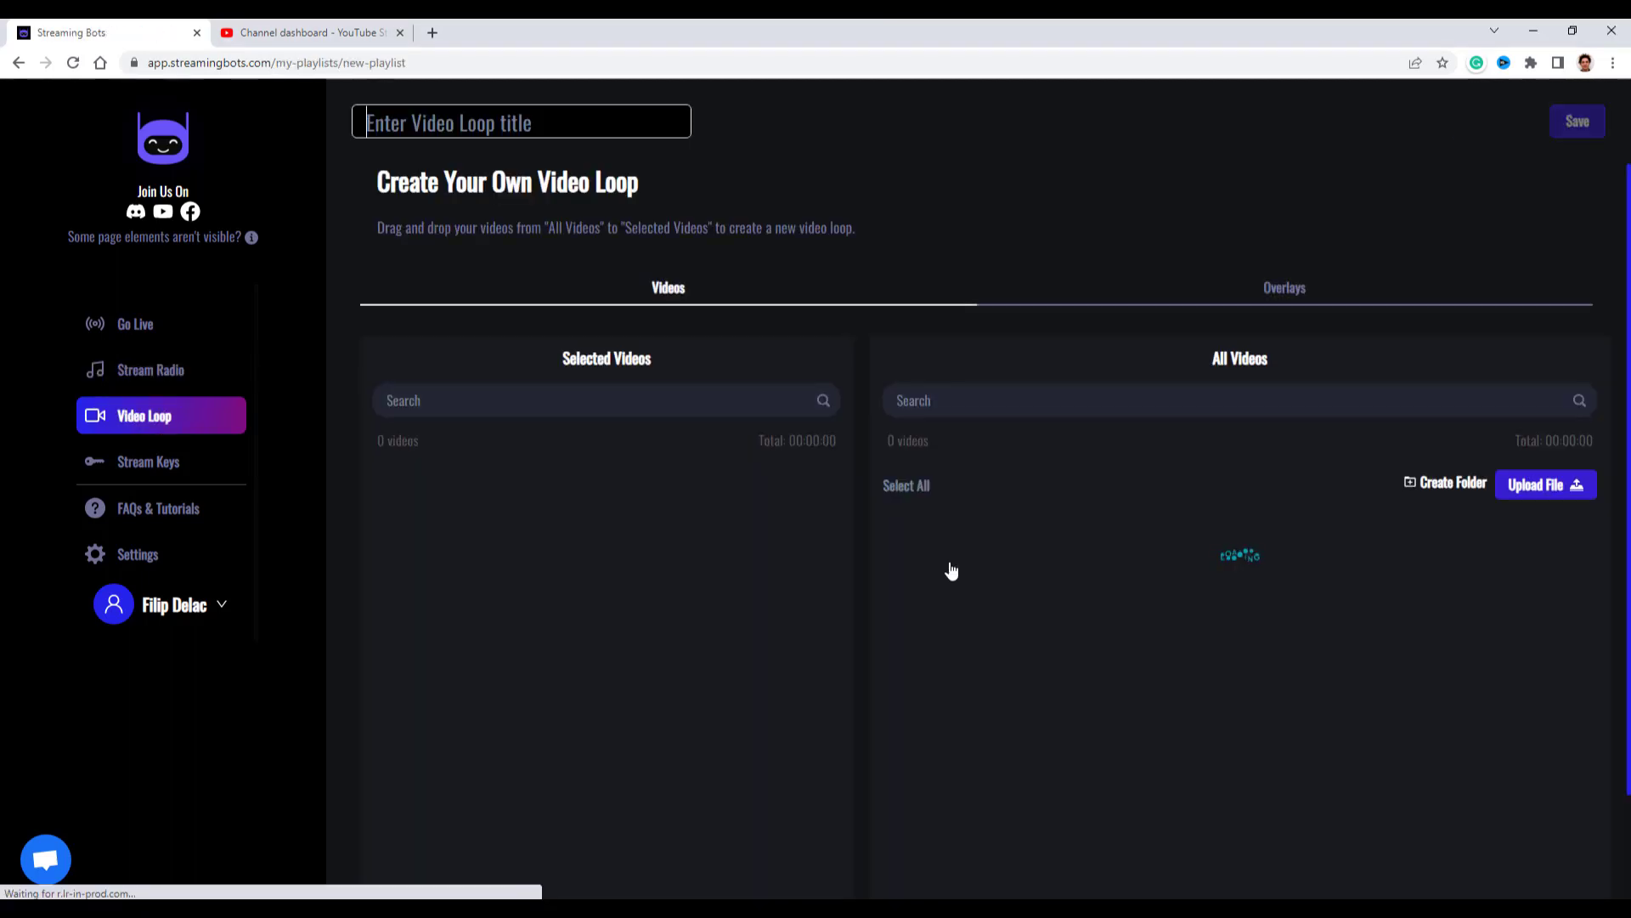
left_click(1549, 491)
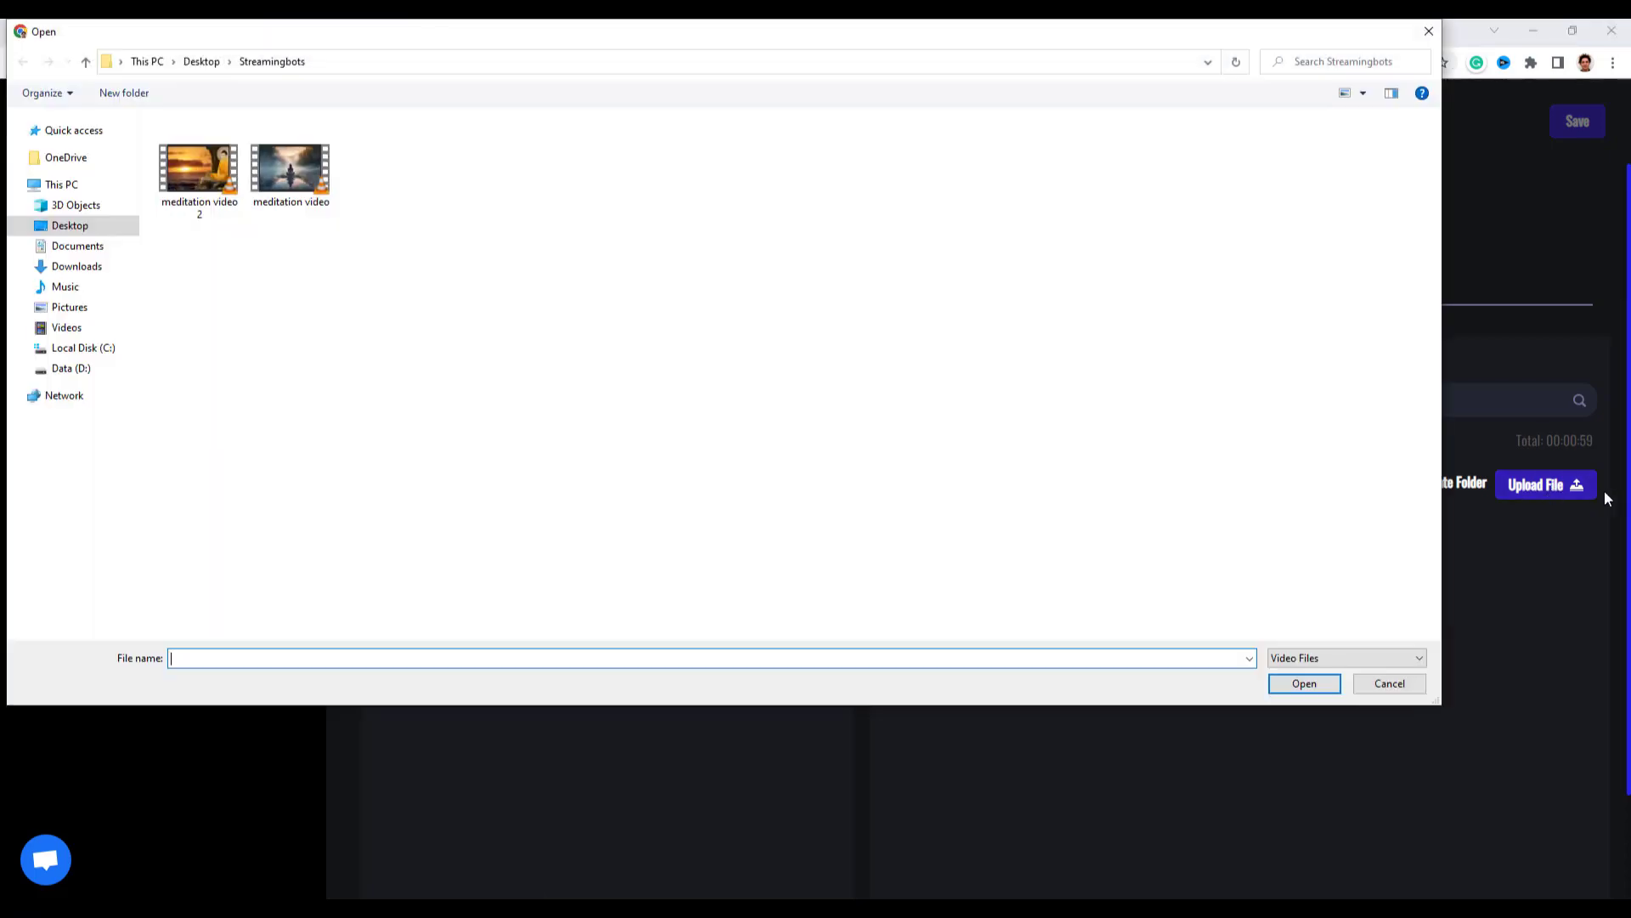
left_click(291, 170)
left_click(1304, 684)
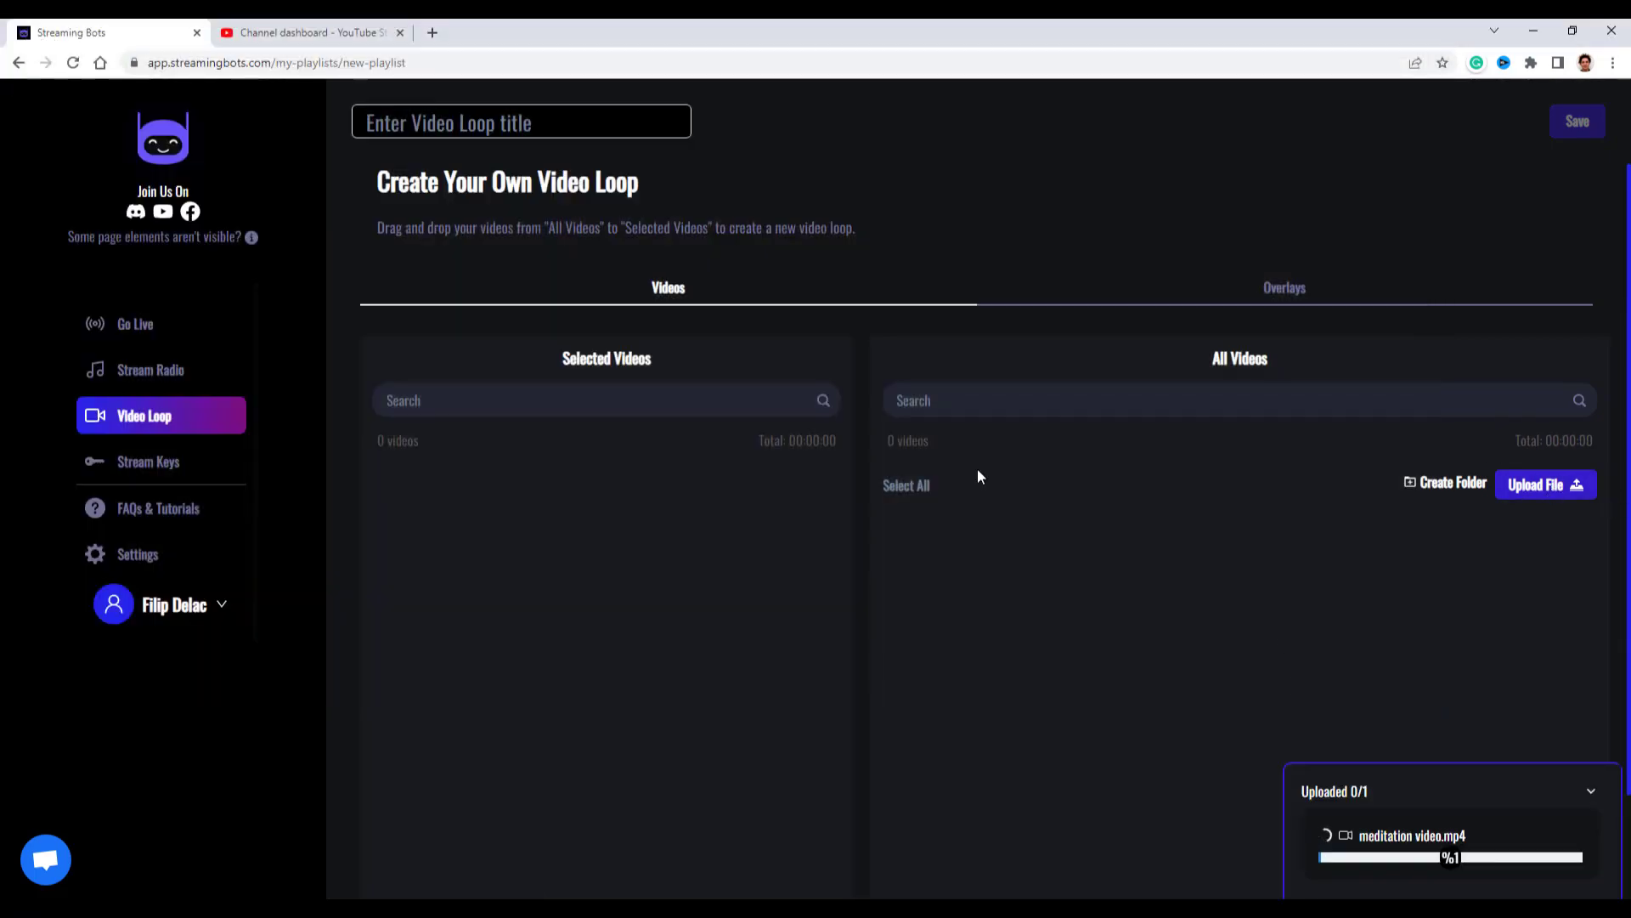
- Title the loop "Video Loop 1" and add the uploaded meditation video to its selected videos
left_click(454, 123)
type("Video Loop 1")
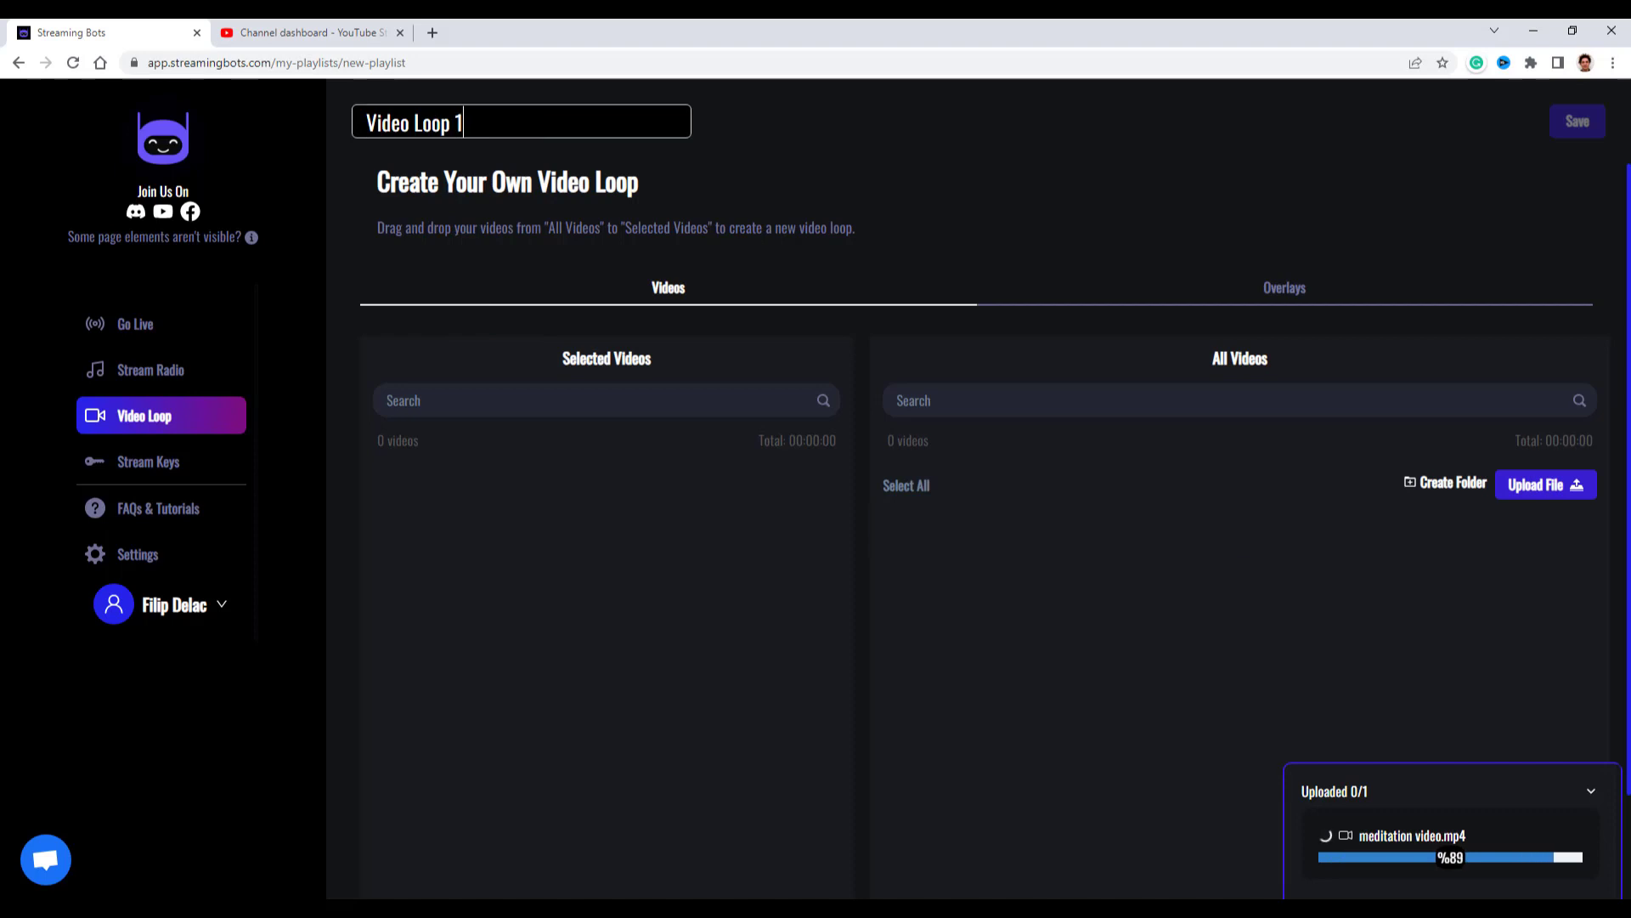
left_click_drag(1172, 531, 748, 473)
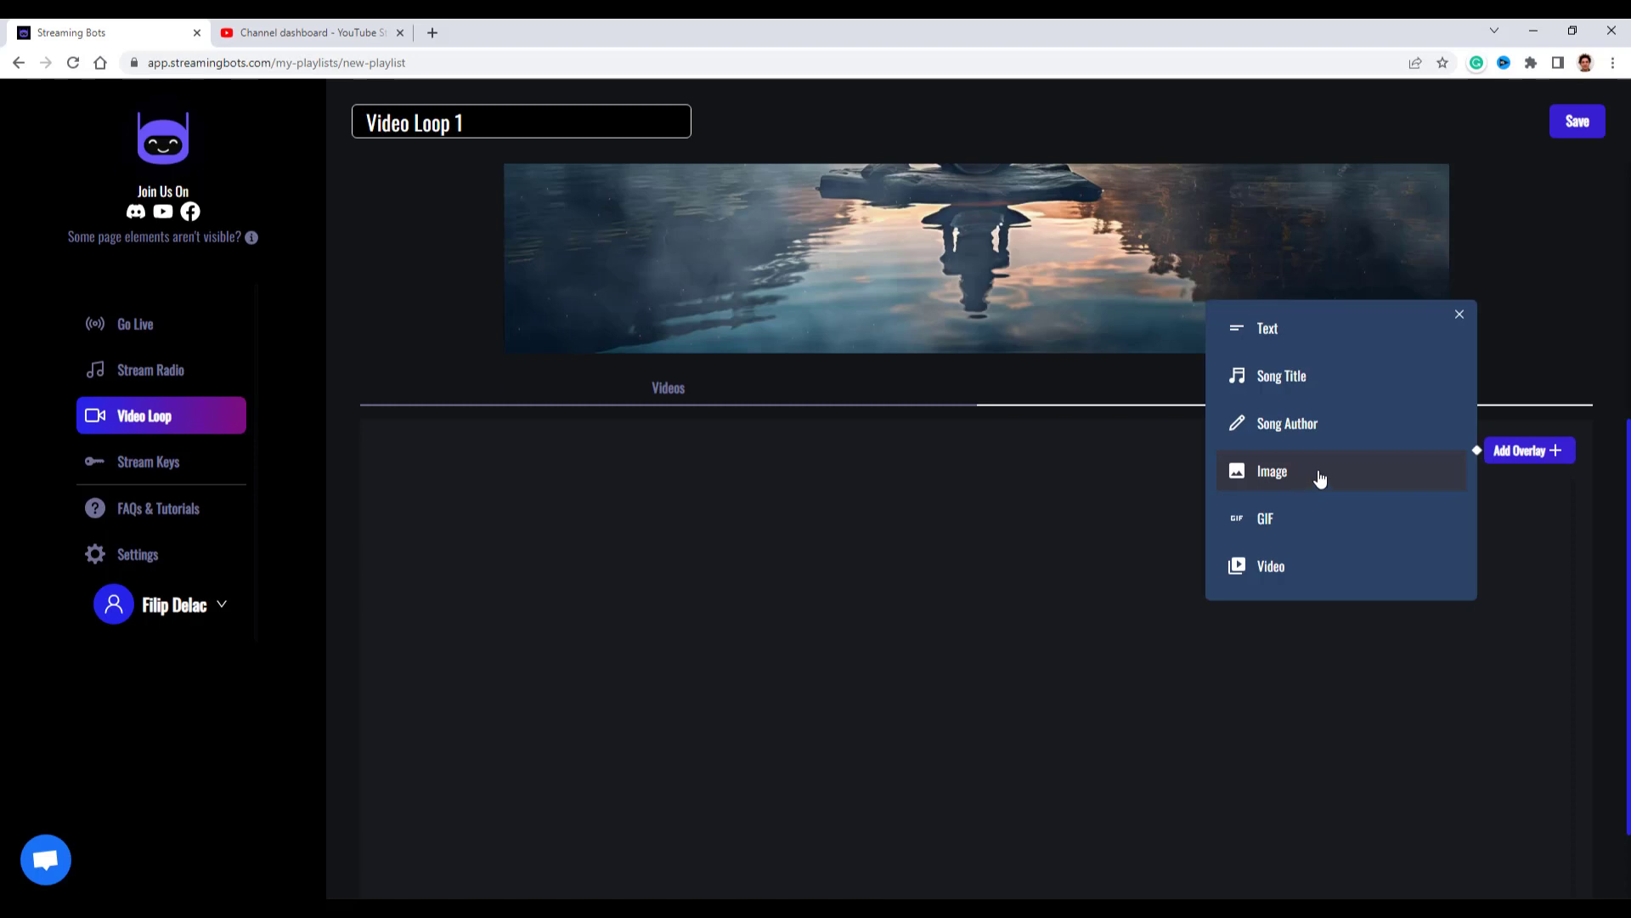
- Add an image overlay to the video loop and upload the file "yoga logo" for it
left_click(1279, 479)
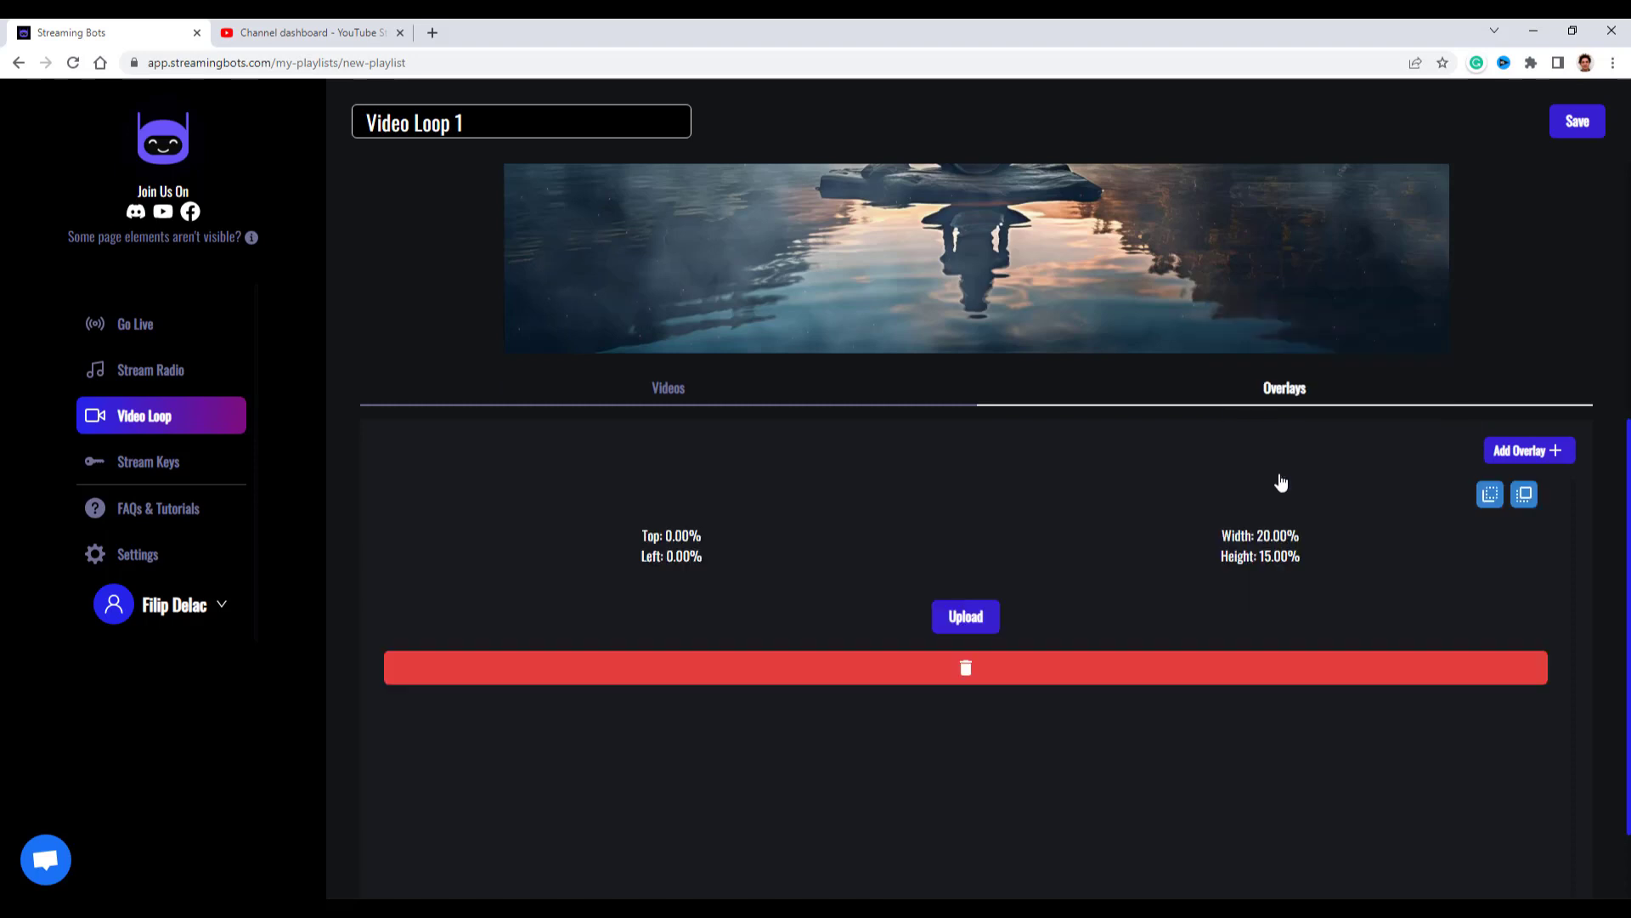
scroll(916, 526, "down", 2)
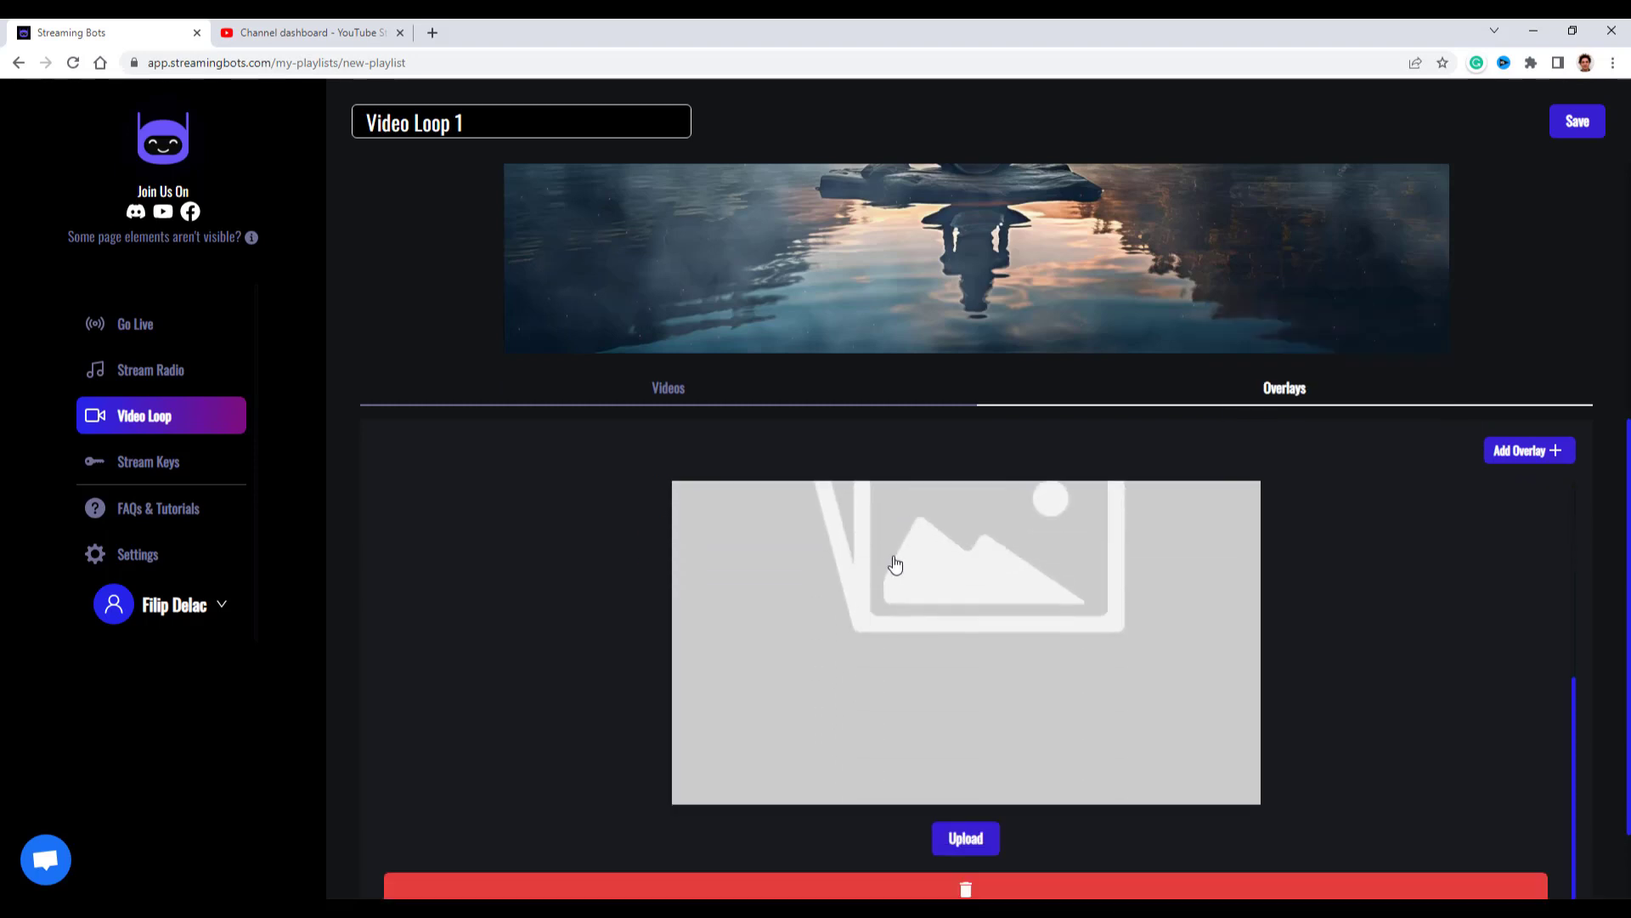
left_click(966, 838)
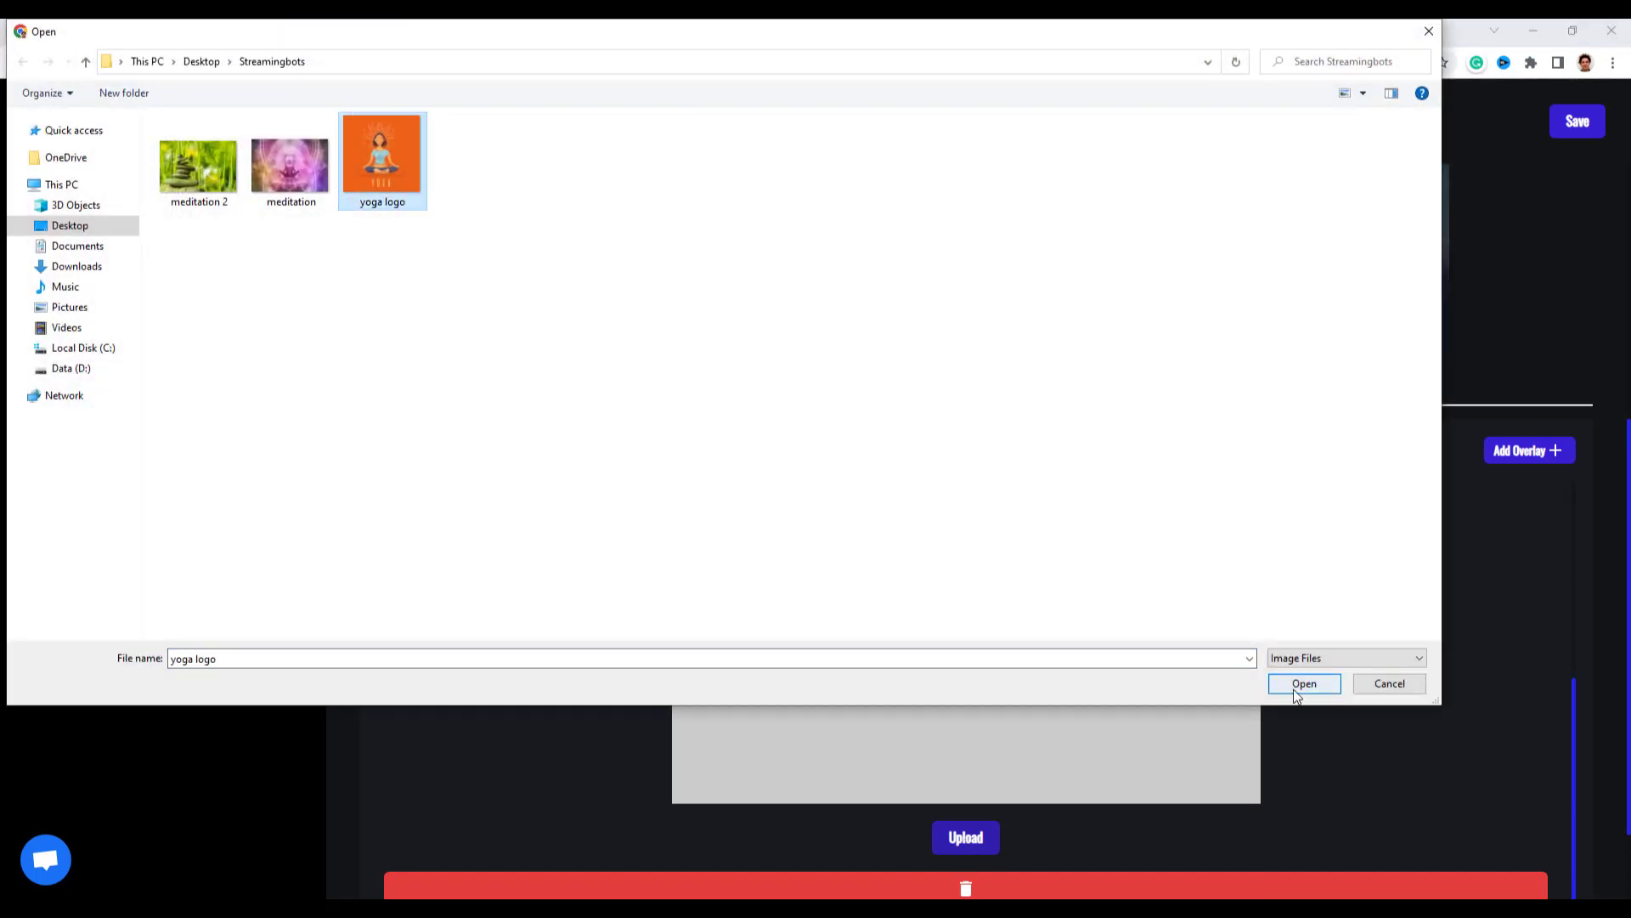
left_click(1292, 687)
scroll(1368, 595, "up", 5)
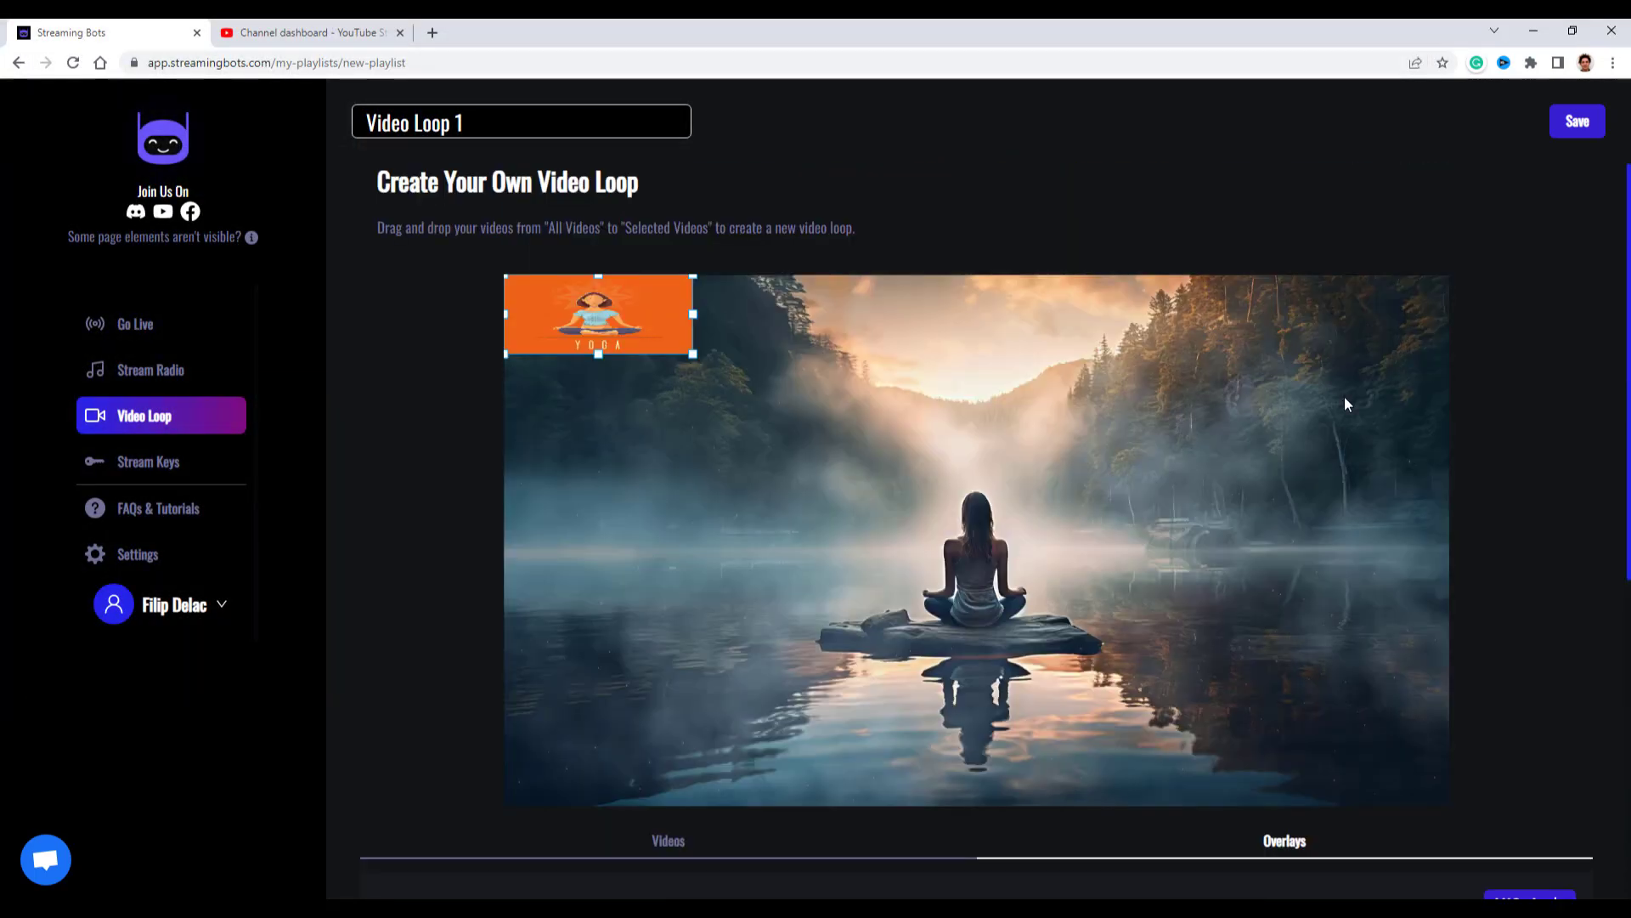
- Narrow the yoga logo overlay to a small near-square just inside the video's upper-left corner and save the video loop
left_click_drag(584, 401, 571, 331)
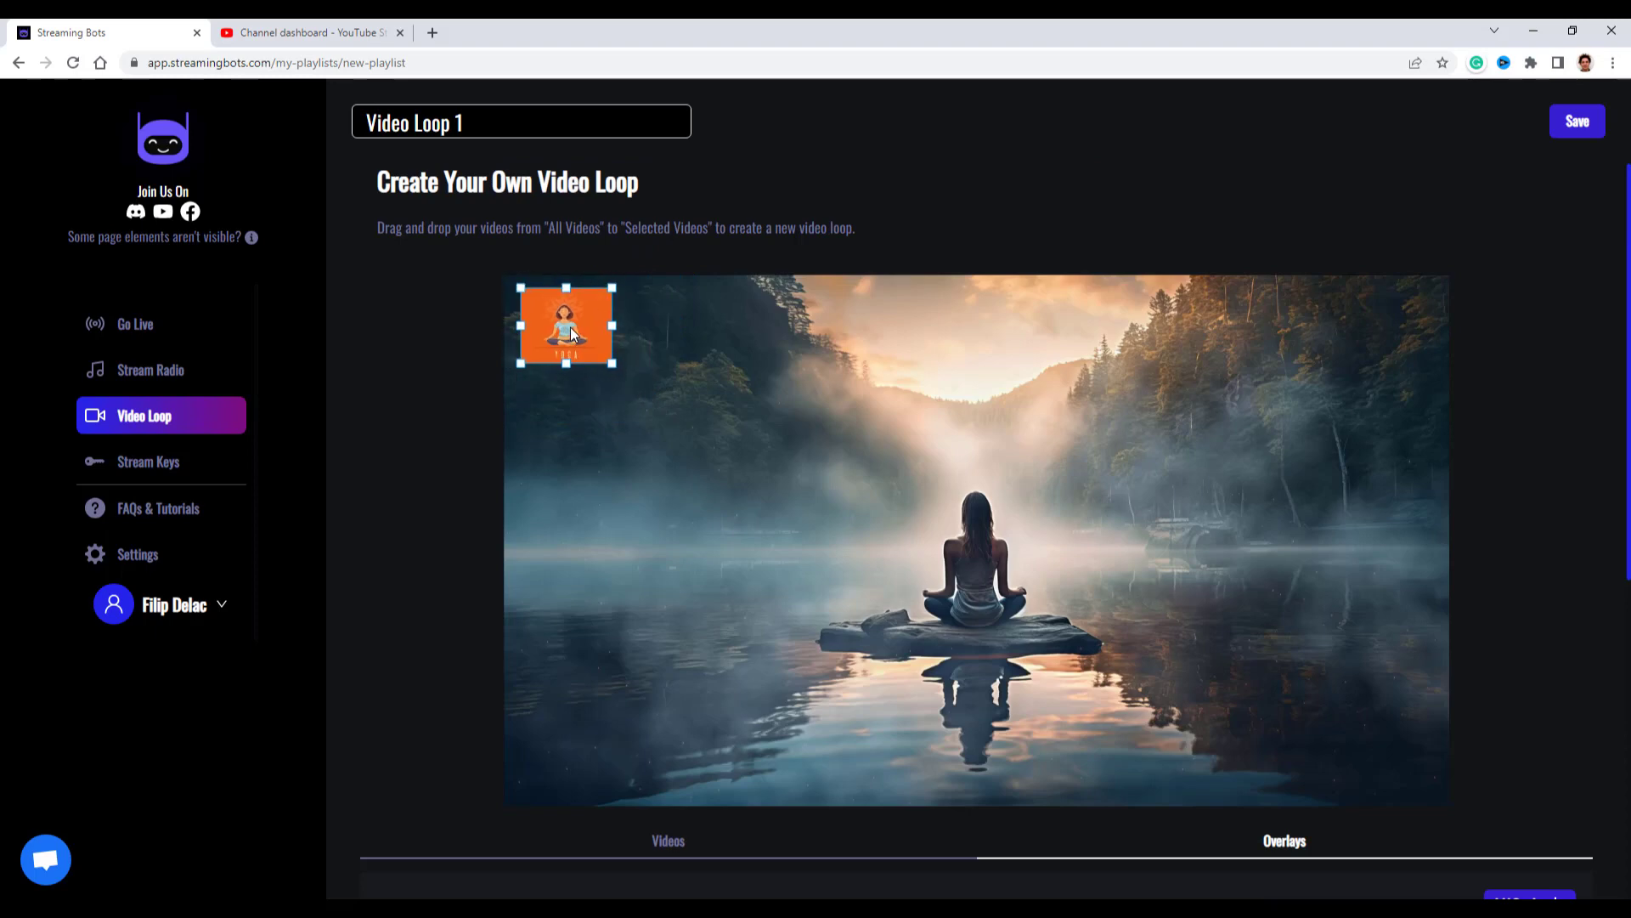
left_click(957, 319)
left_click(1576, 121)
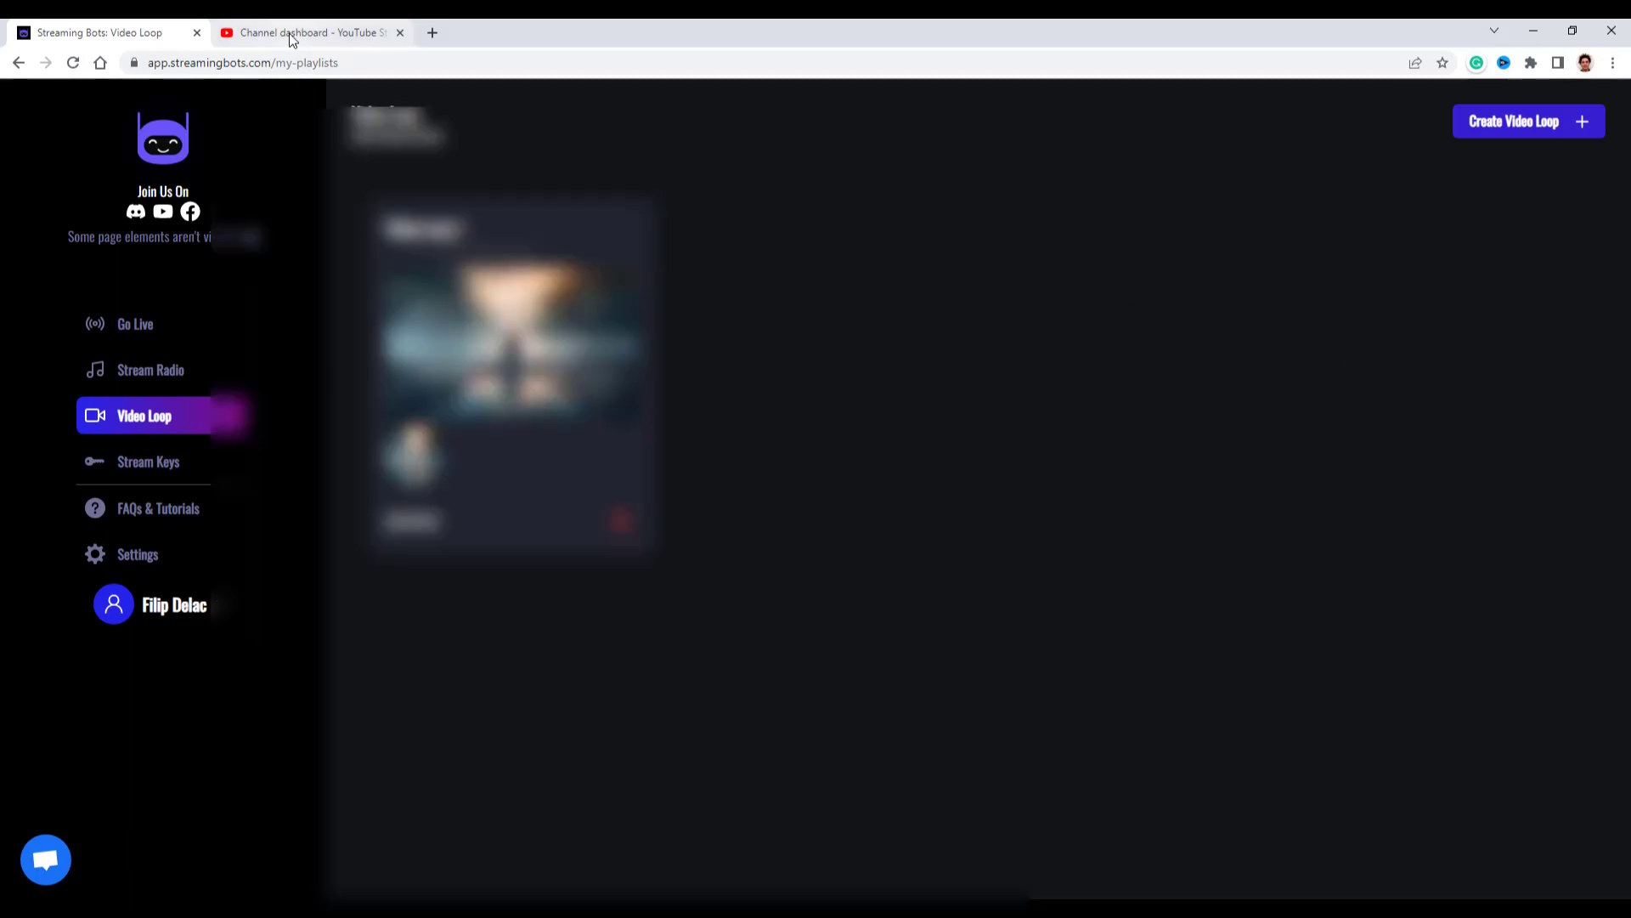
- Switch to YouTube Studio, set up a live stream for right now using streaming software, and copy its stream key
left_click(289, 33)
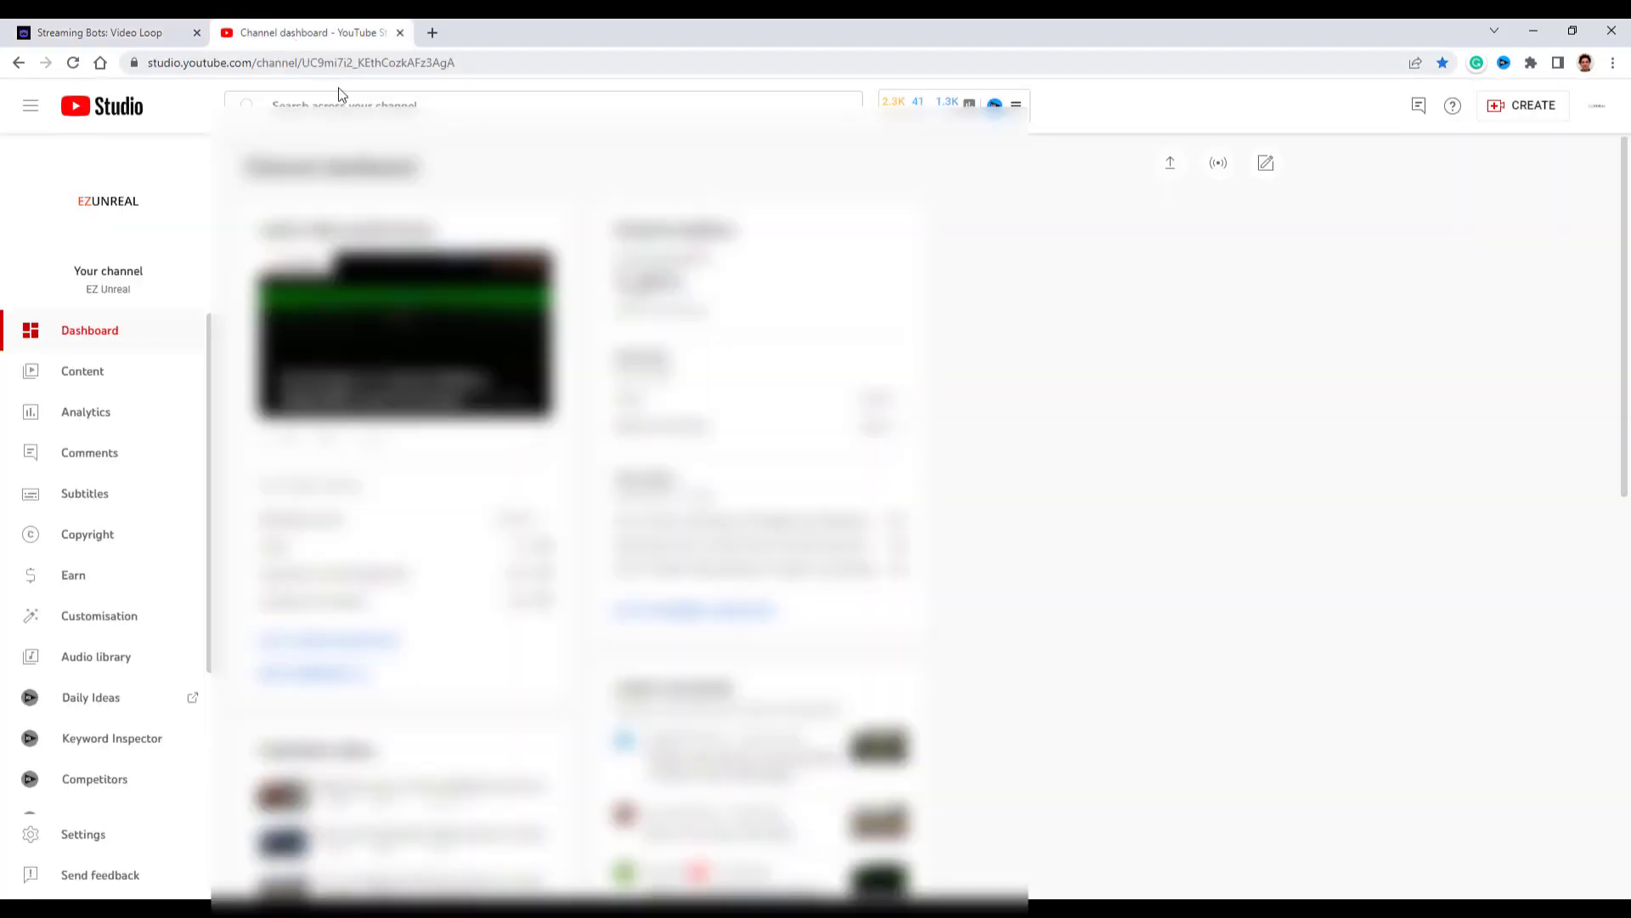
left_click(1511, 112)
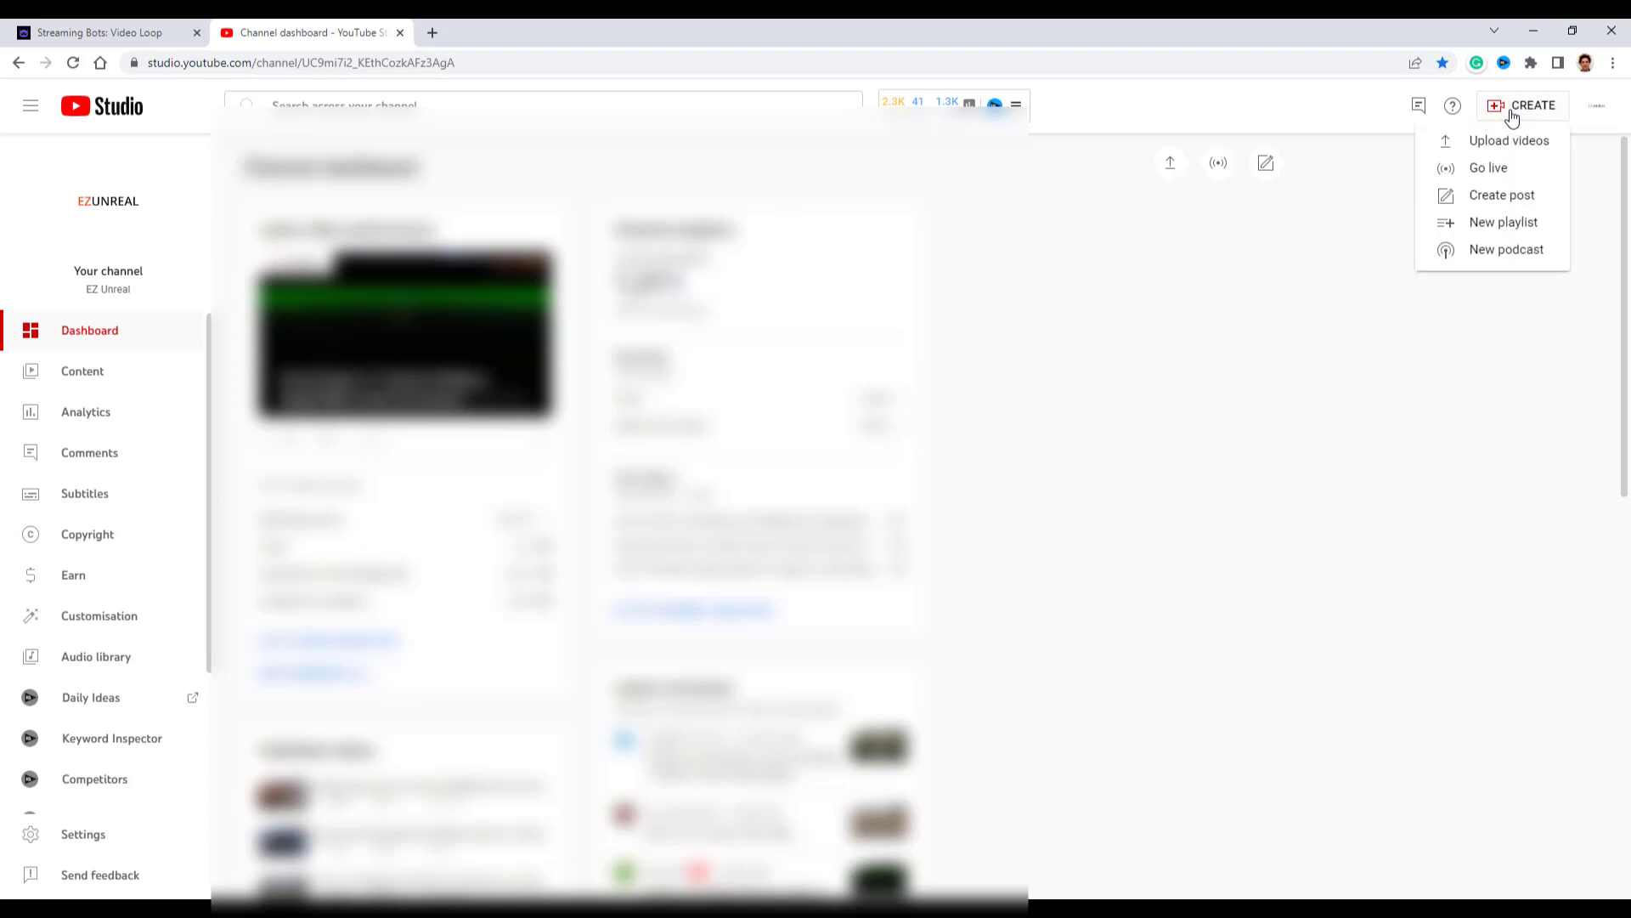
left_click(1477, 167)
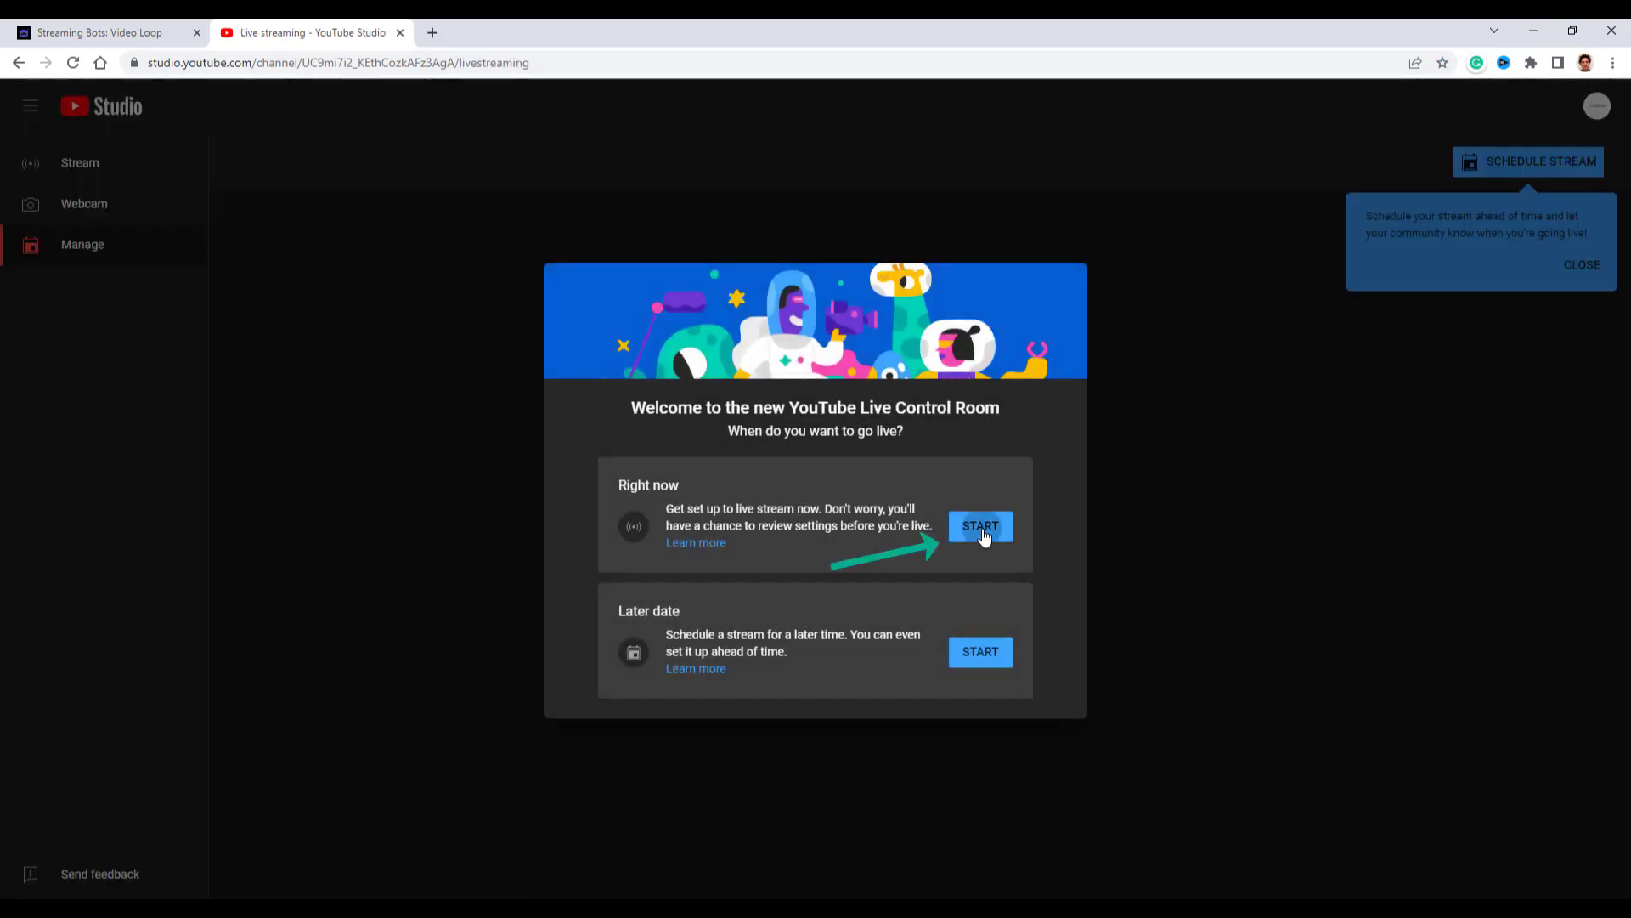
left_click(983, 534)
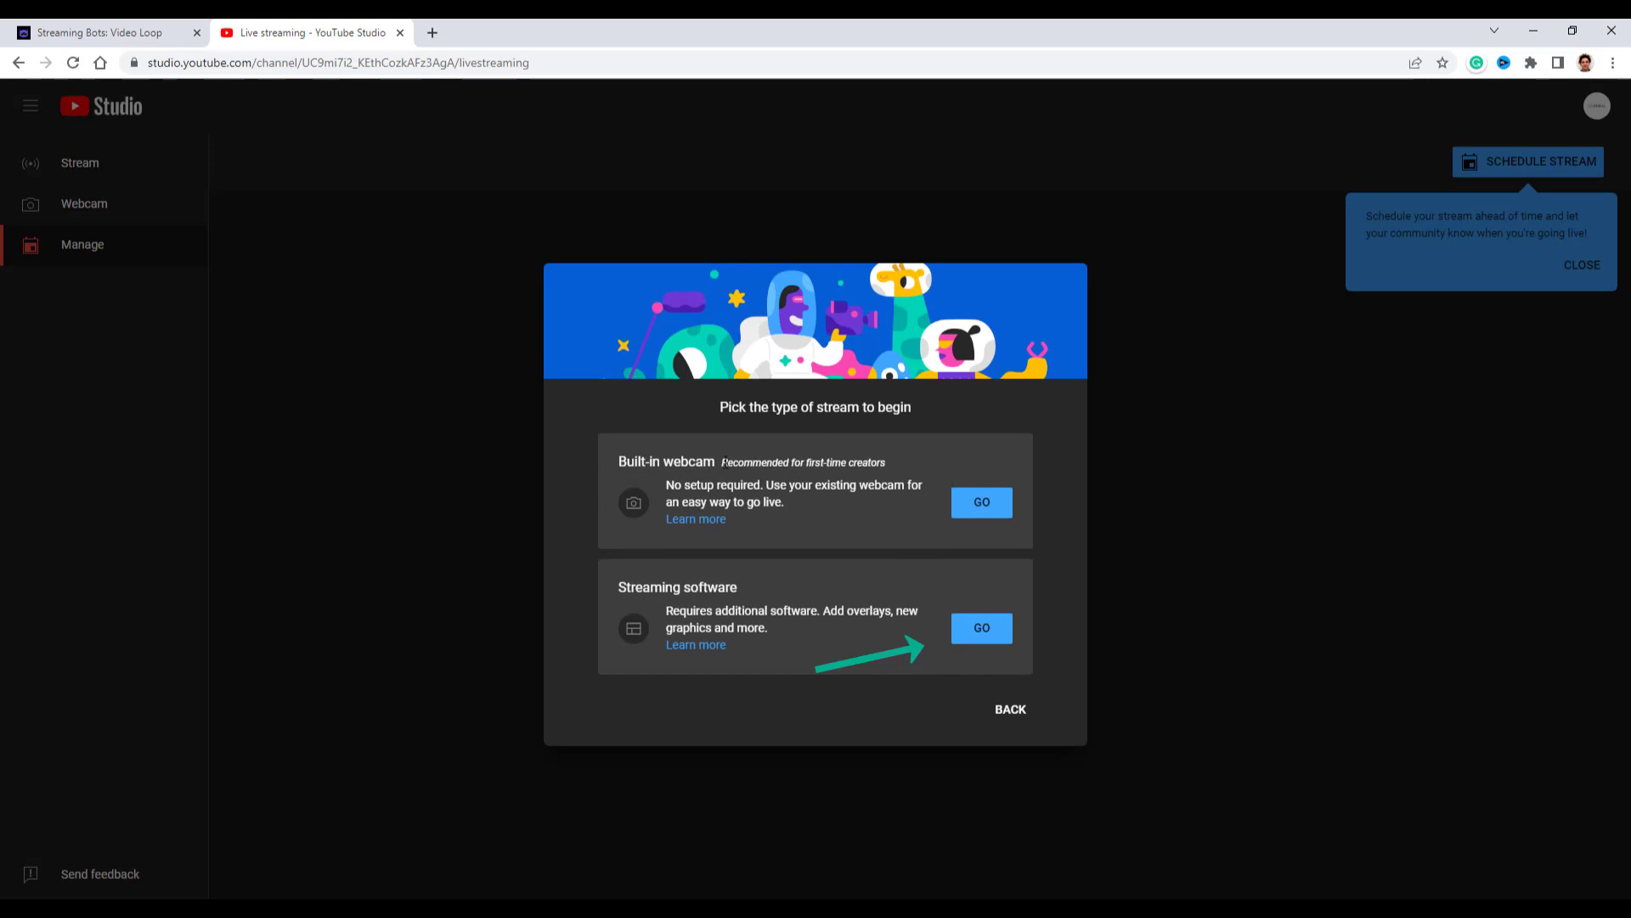
left_click(980, 626)
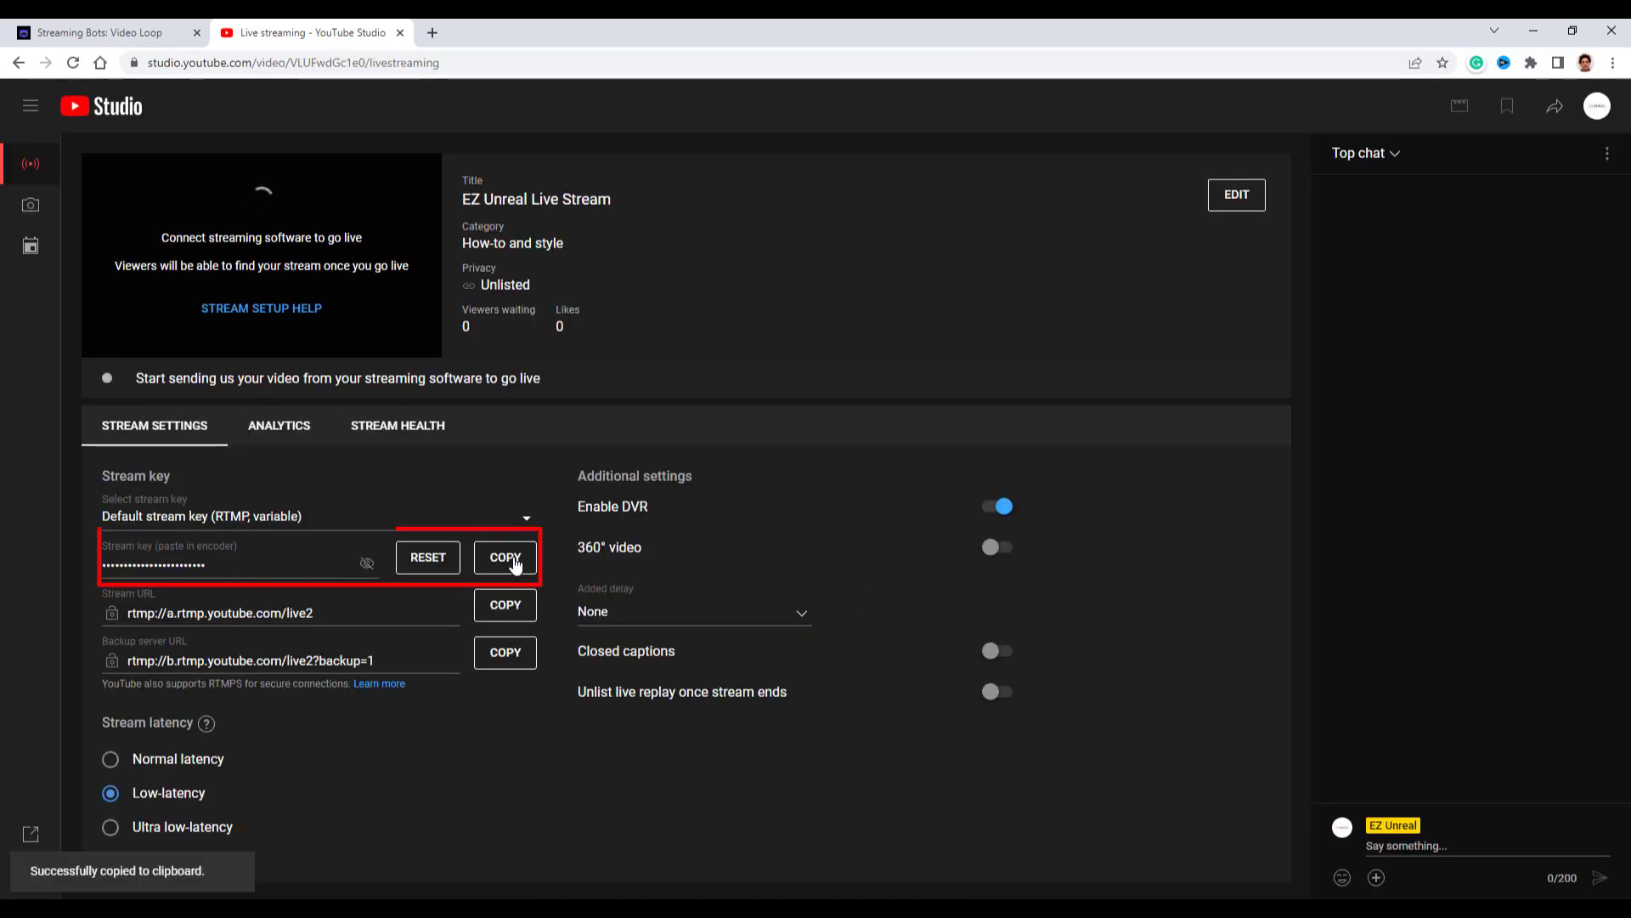
- Switch back to Streaming Bots, start adding a stream key for the Youtube platform, and paste the YouTube stream key
left_click(51, 34)
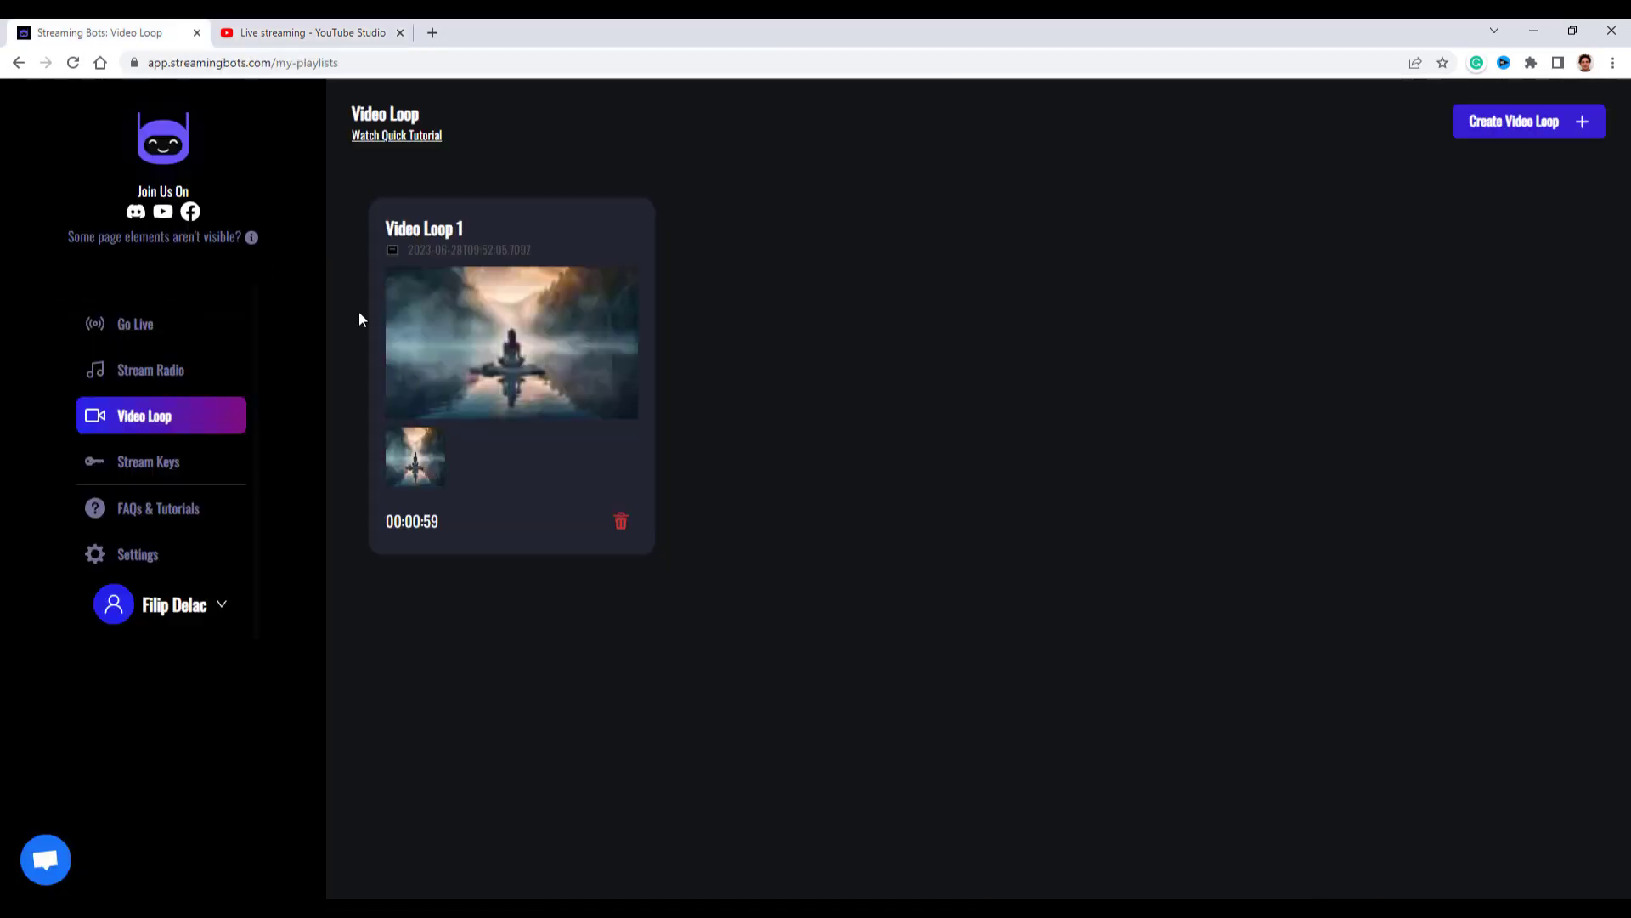
left_click(127, 463)
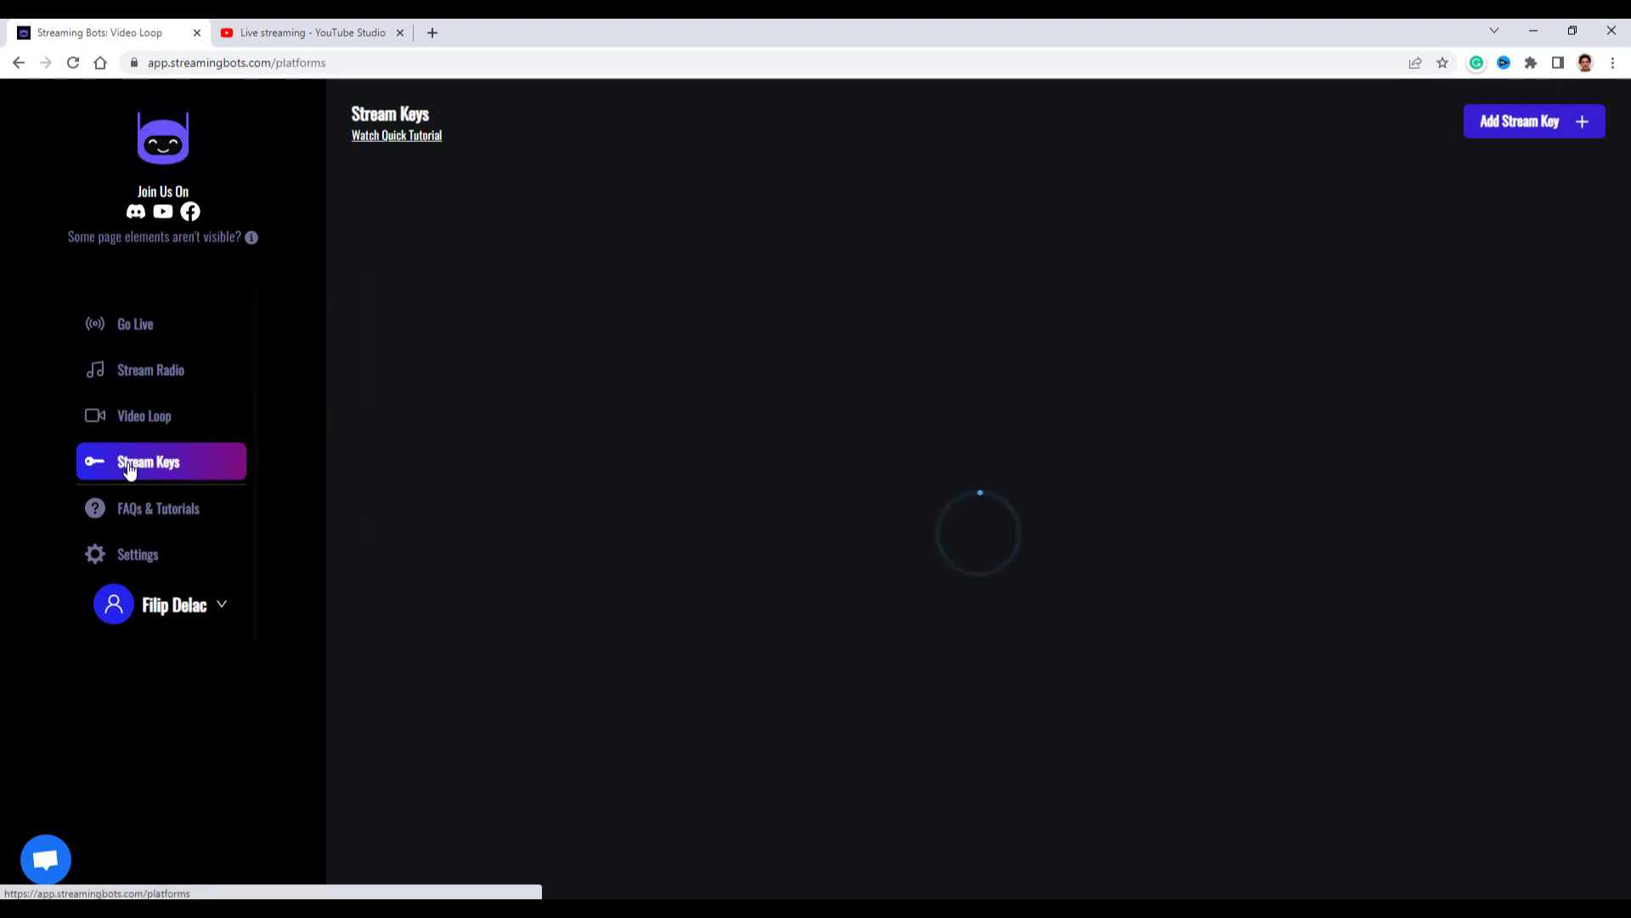
left_click(969, 524)
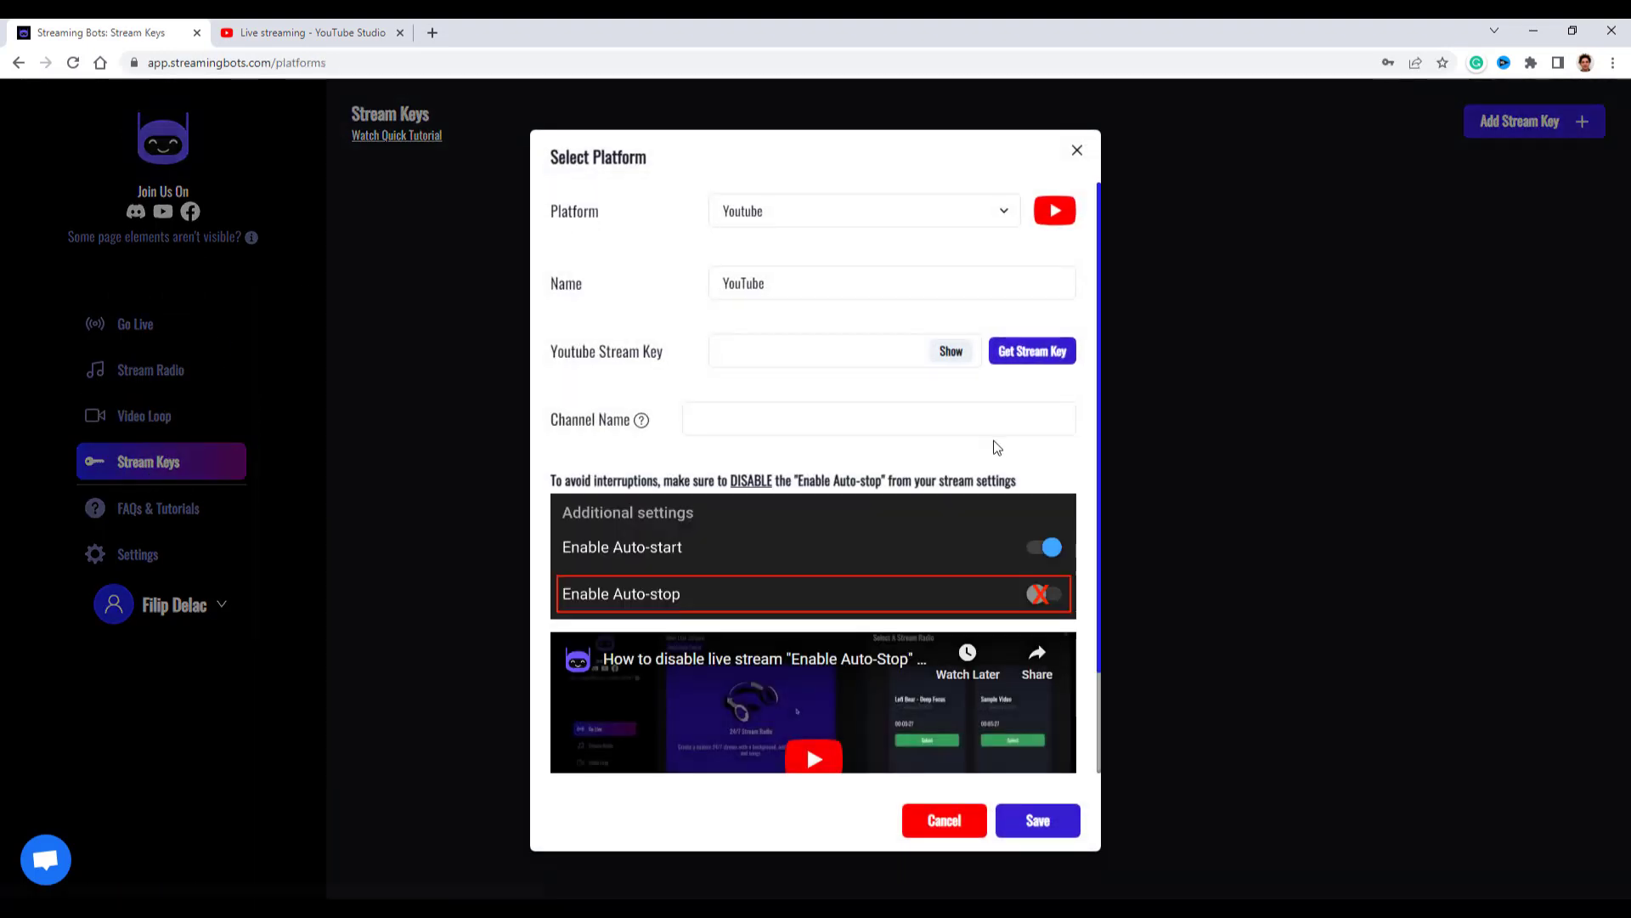
left_click(799, 215)
left_click(778, 259)
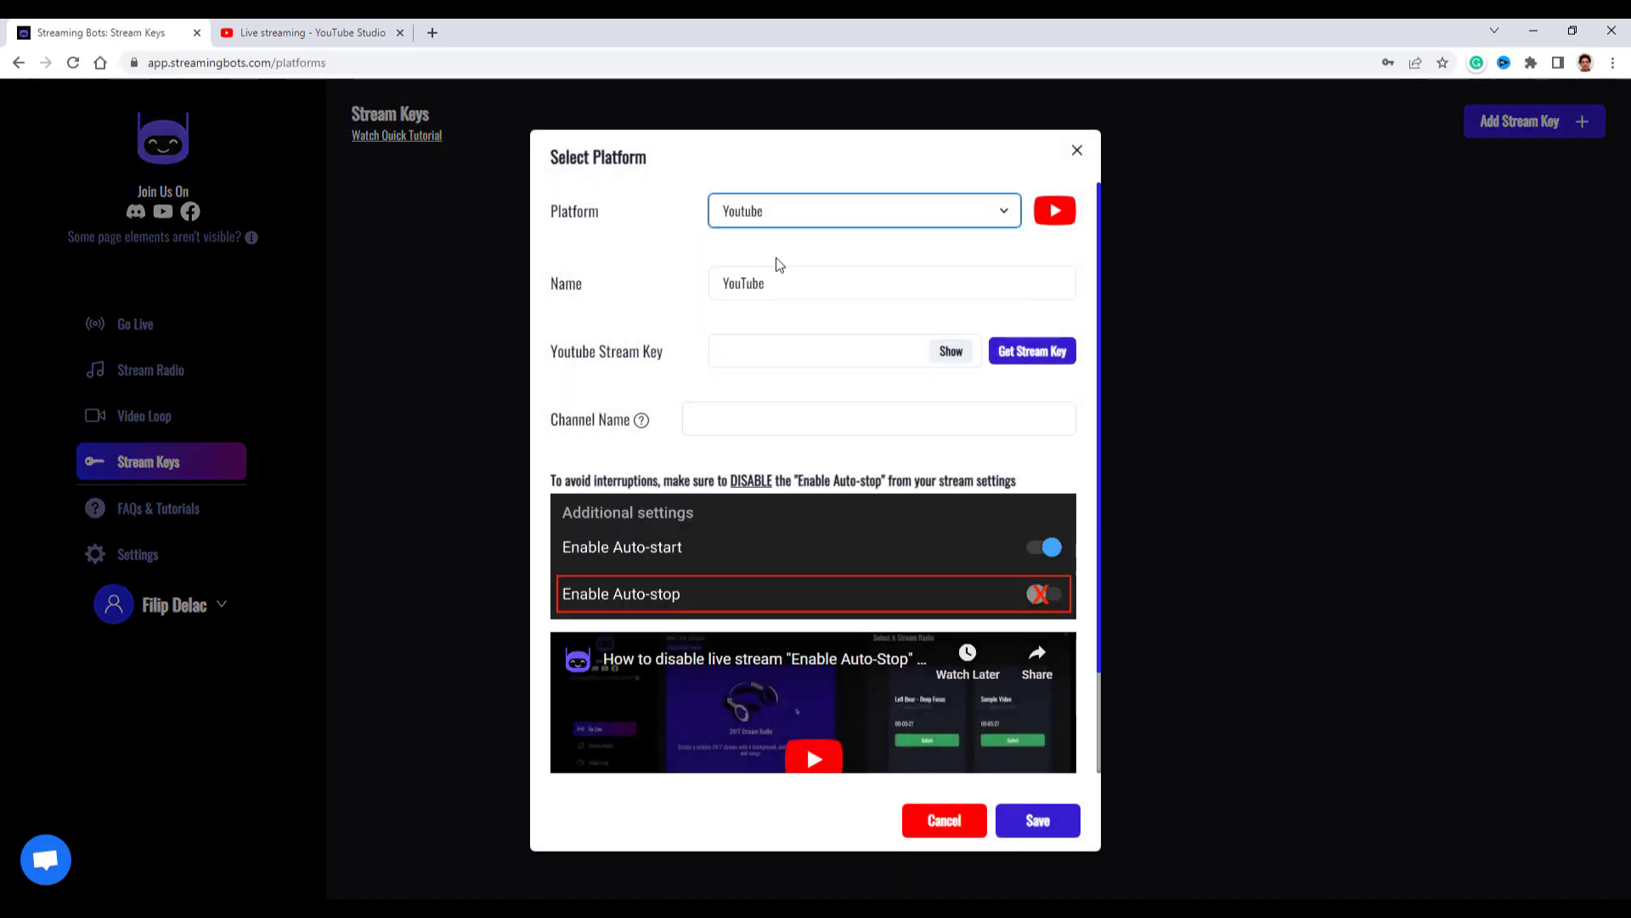
left_click(892, 350)
key("ctrl+v")
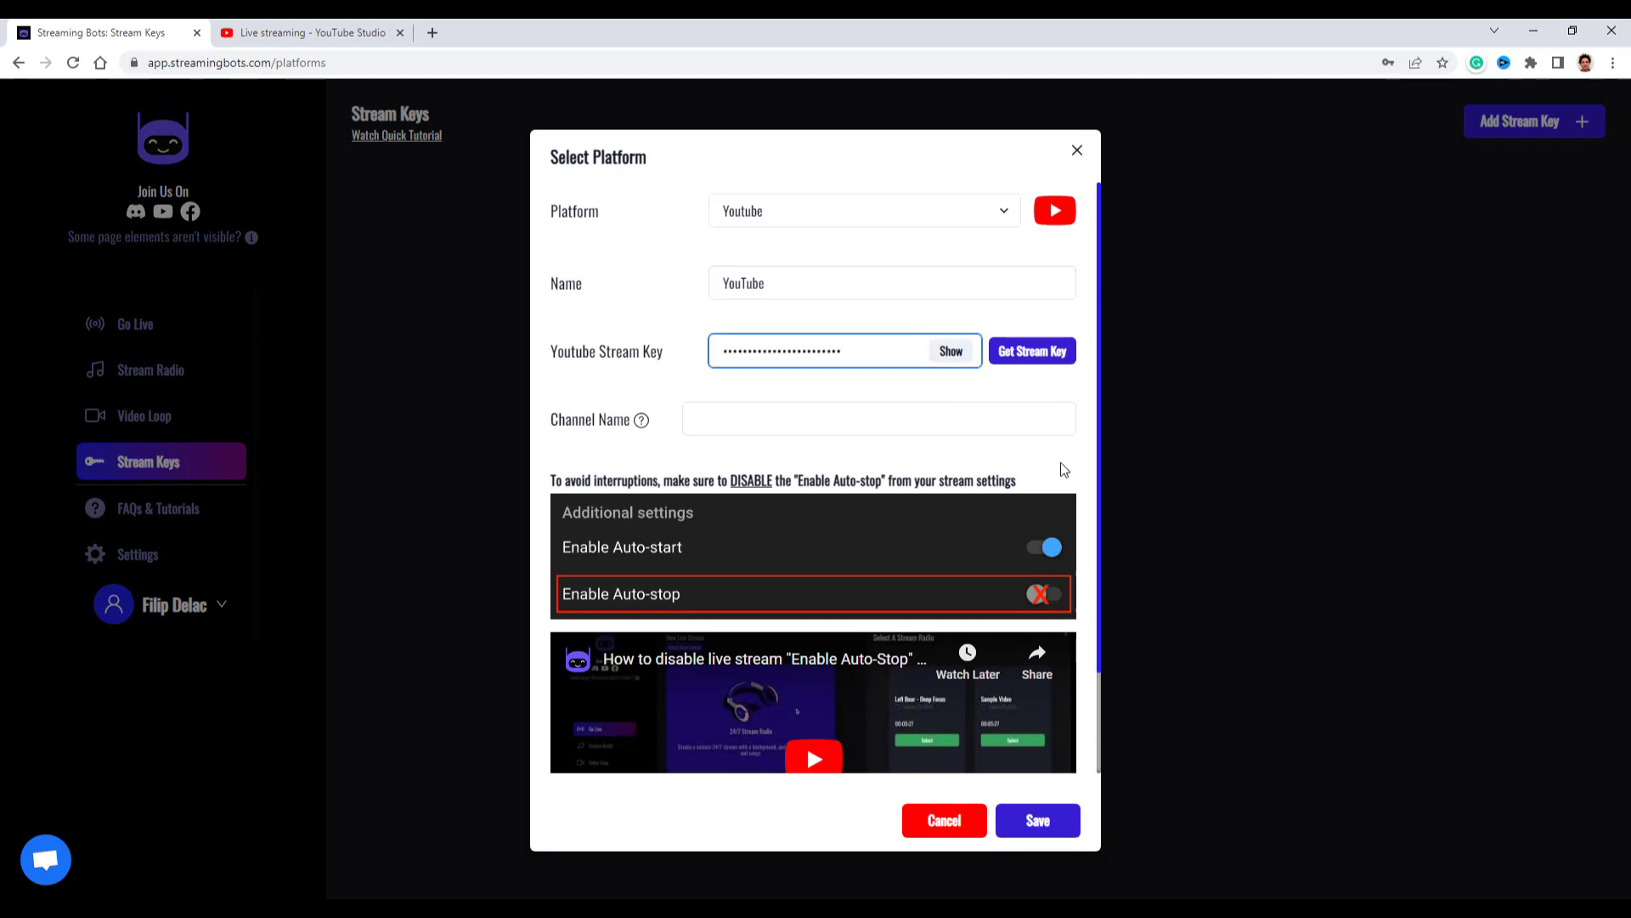
- Enter "EZ Unreal" as the channel name and save the YouTube stream key entry
left_click(775, 417)
type("EZ Unreal")
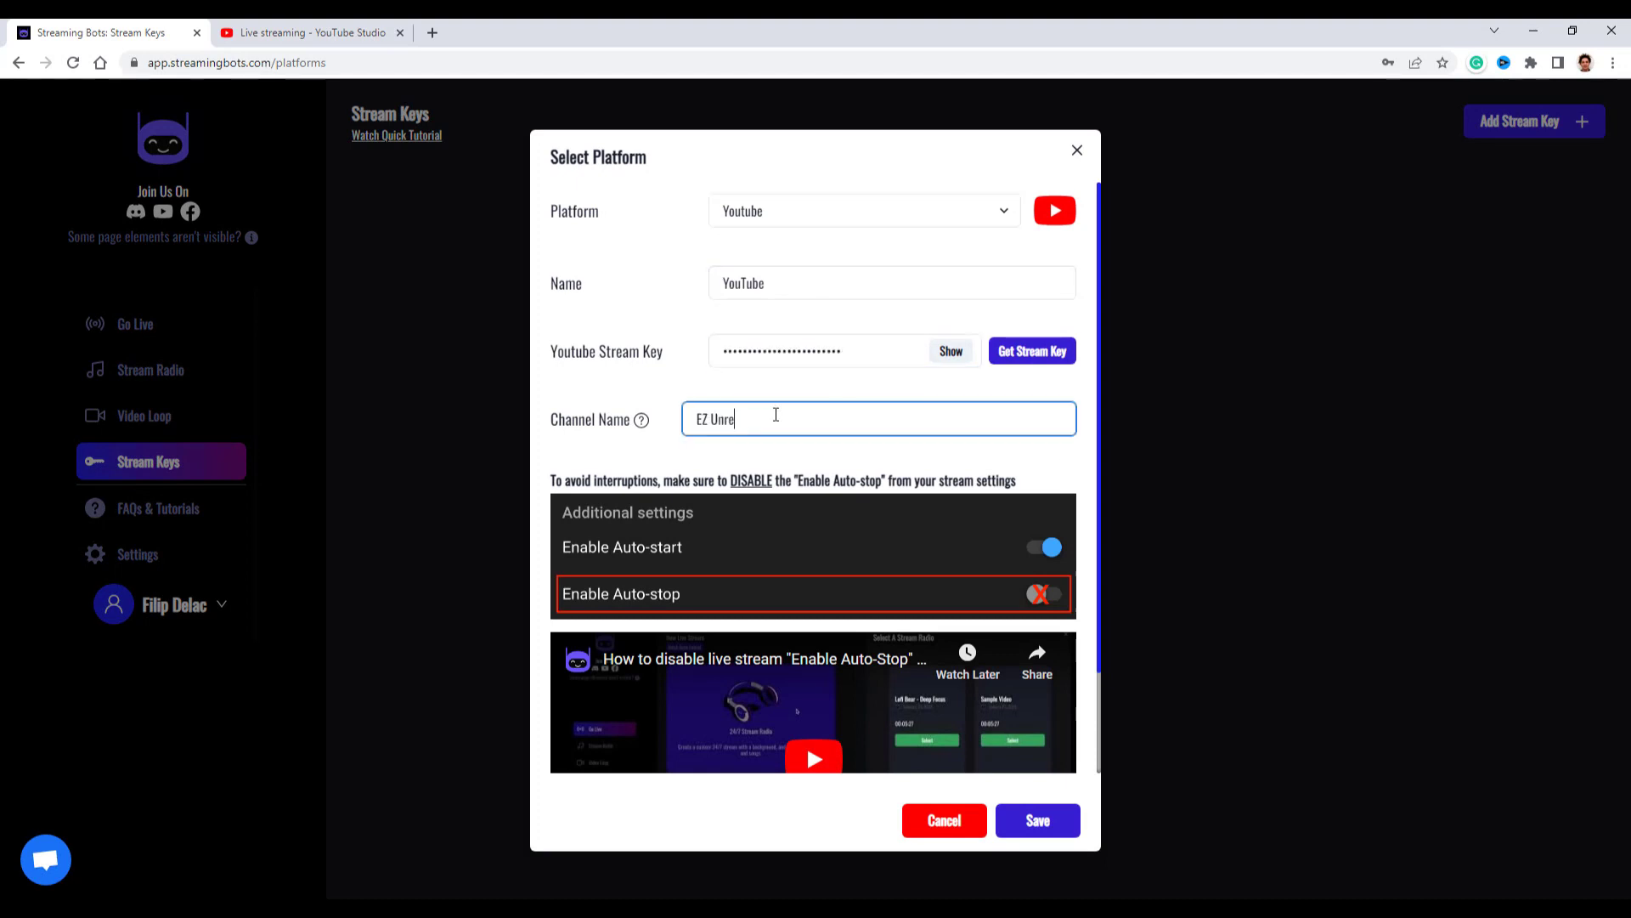
left_click(875, 467)
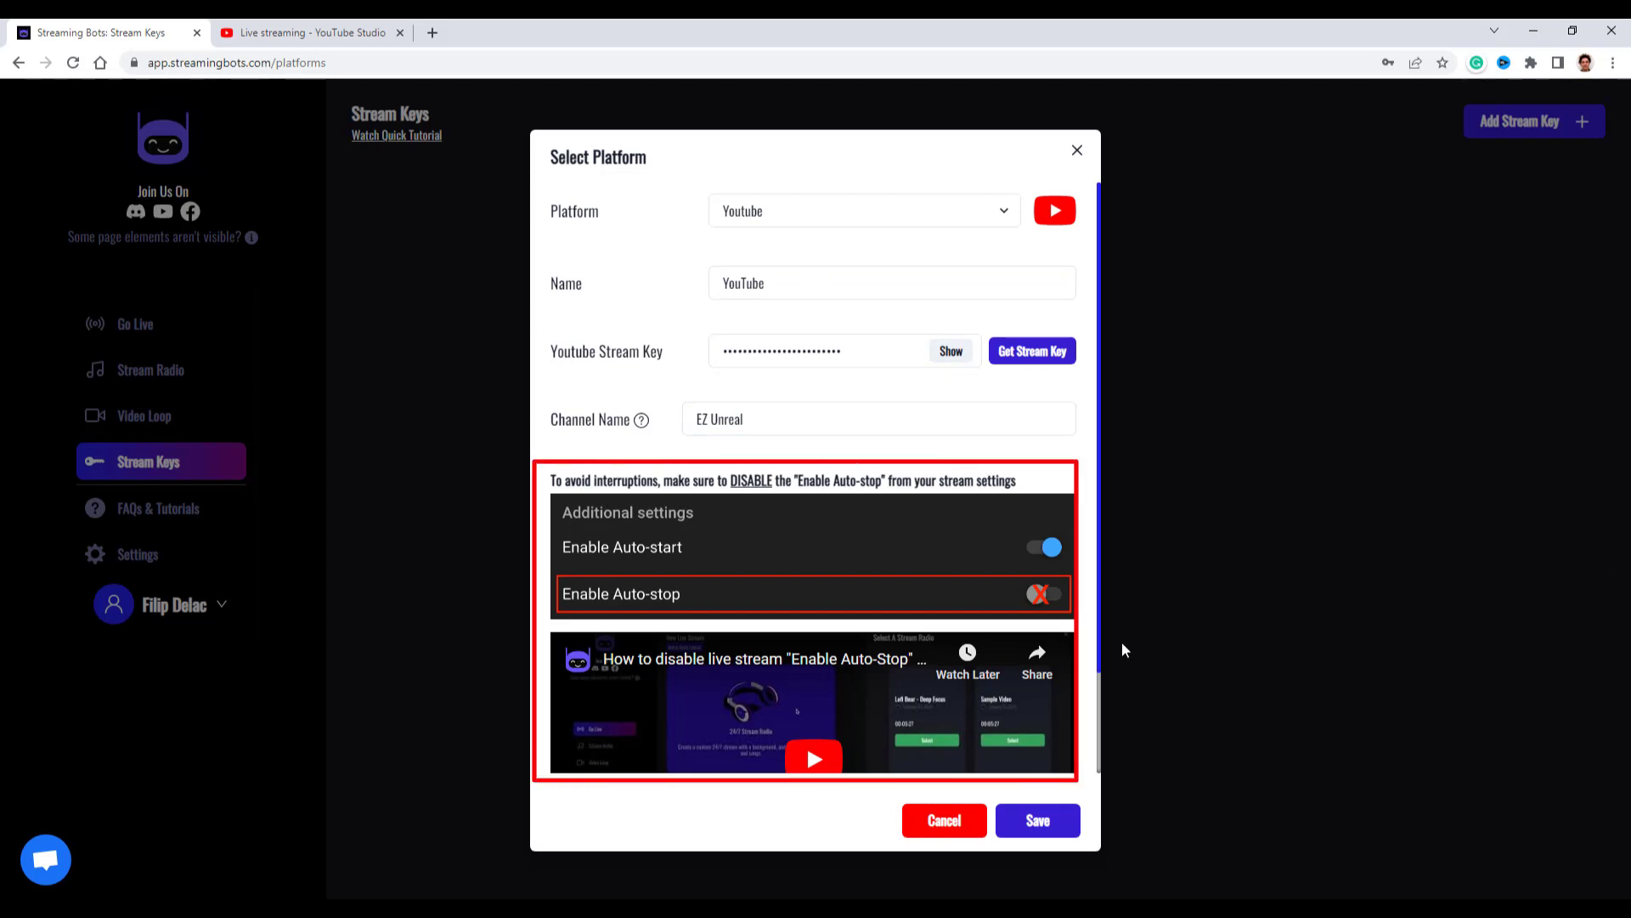
scroll(1019, 748, "down", 2)
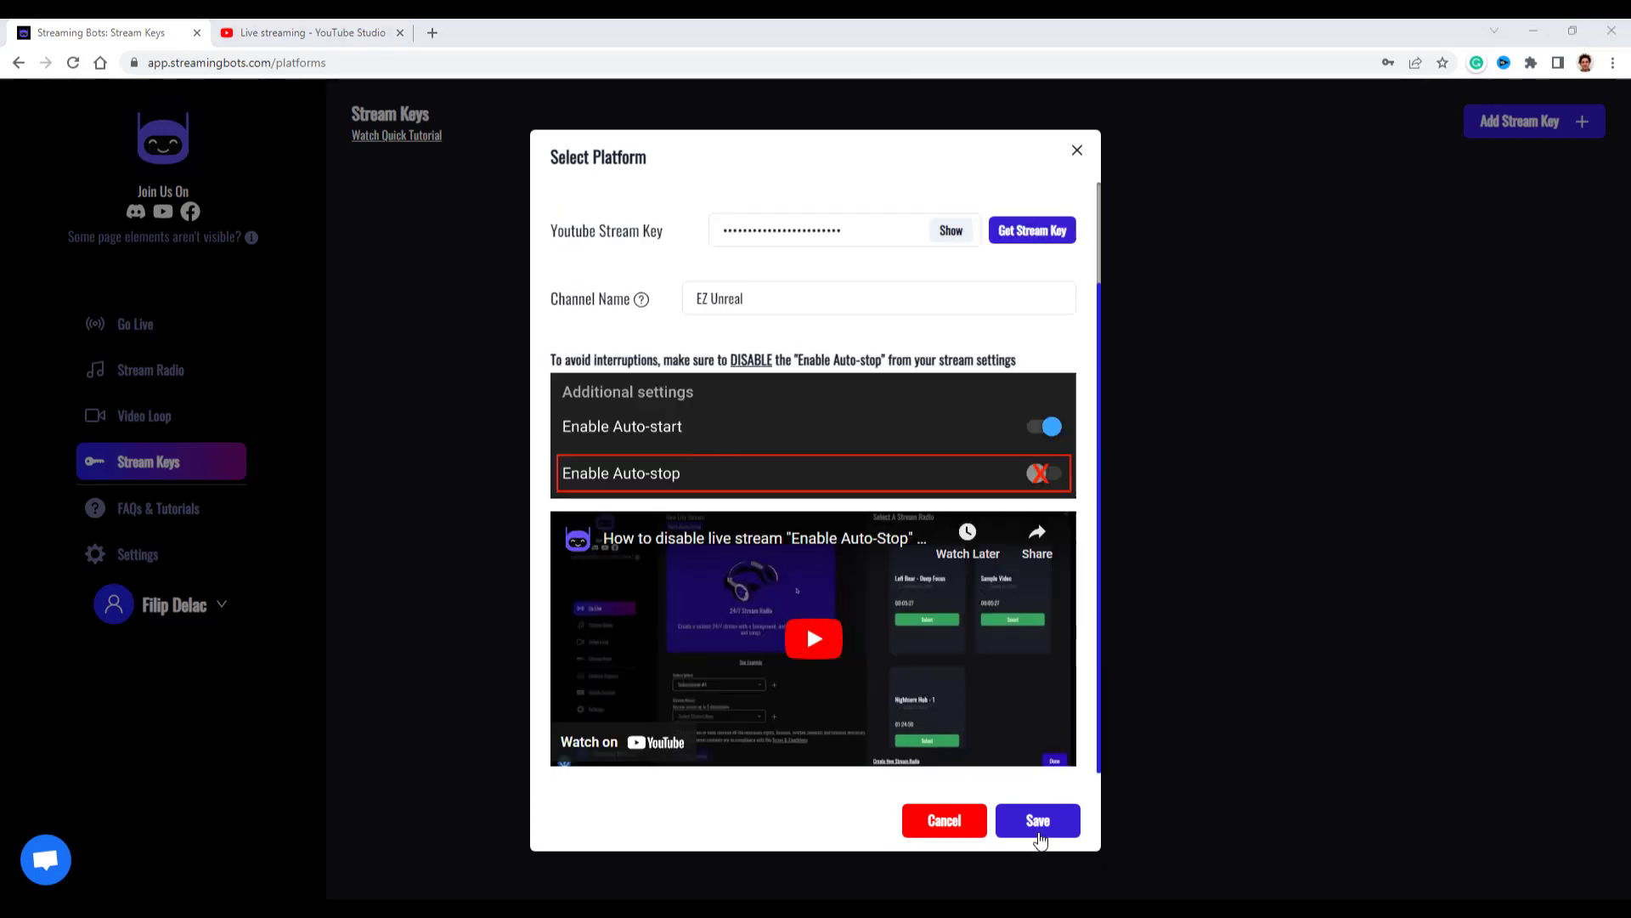
left_click(1038, 824)
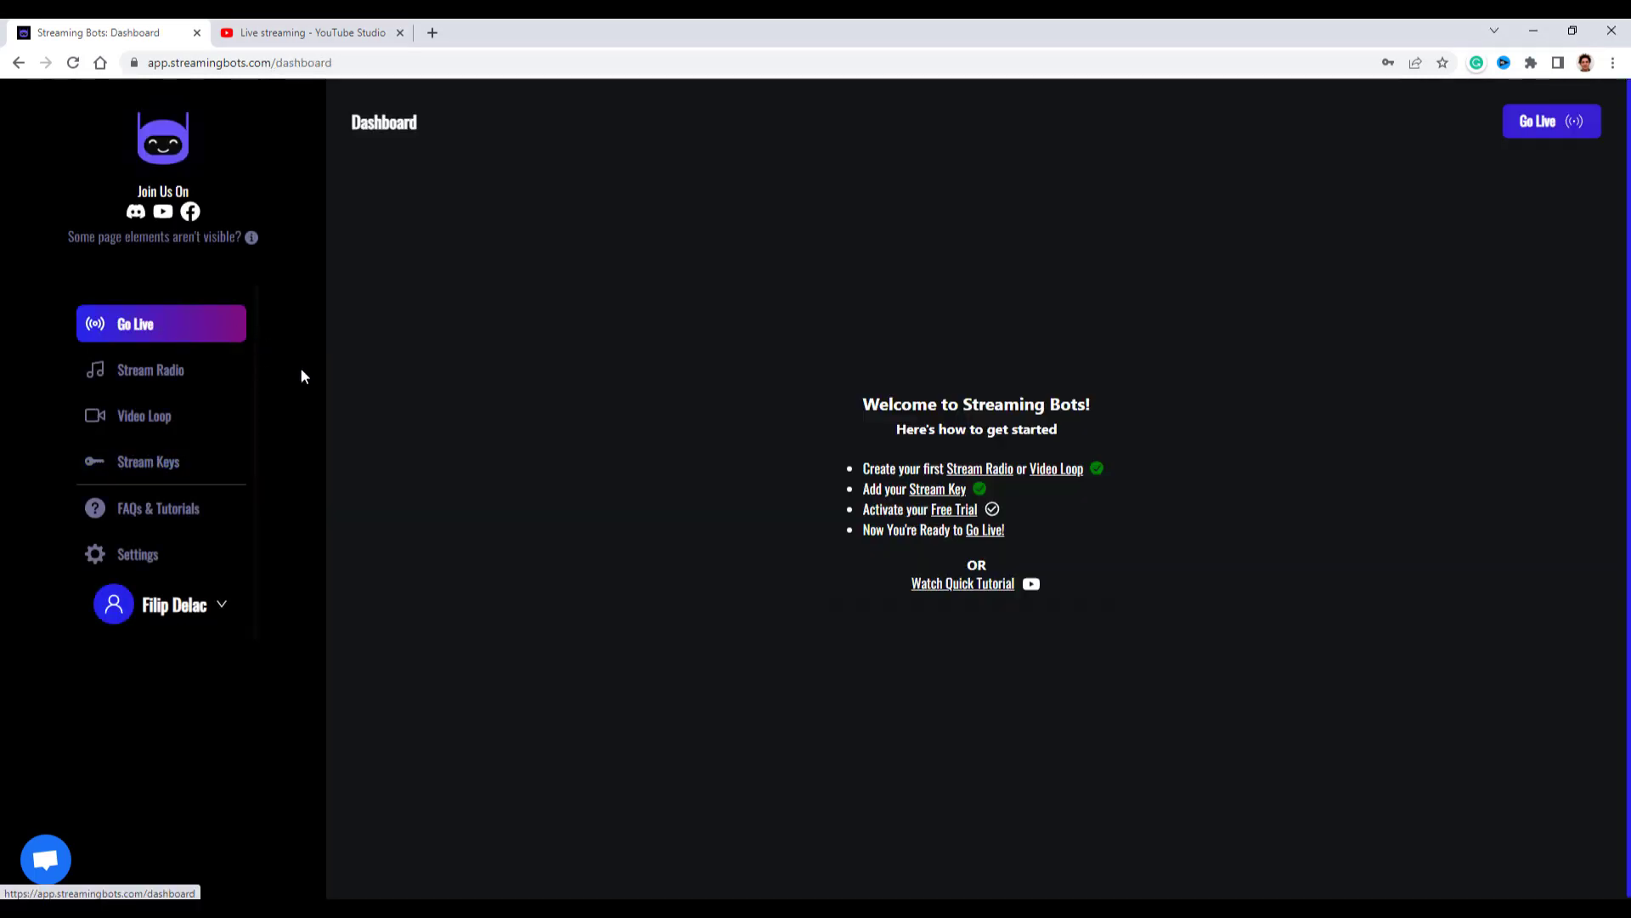
- Activate the free trial and open the setup form for a new live stream
left_click(955, 511)
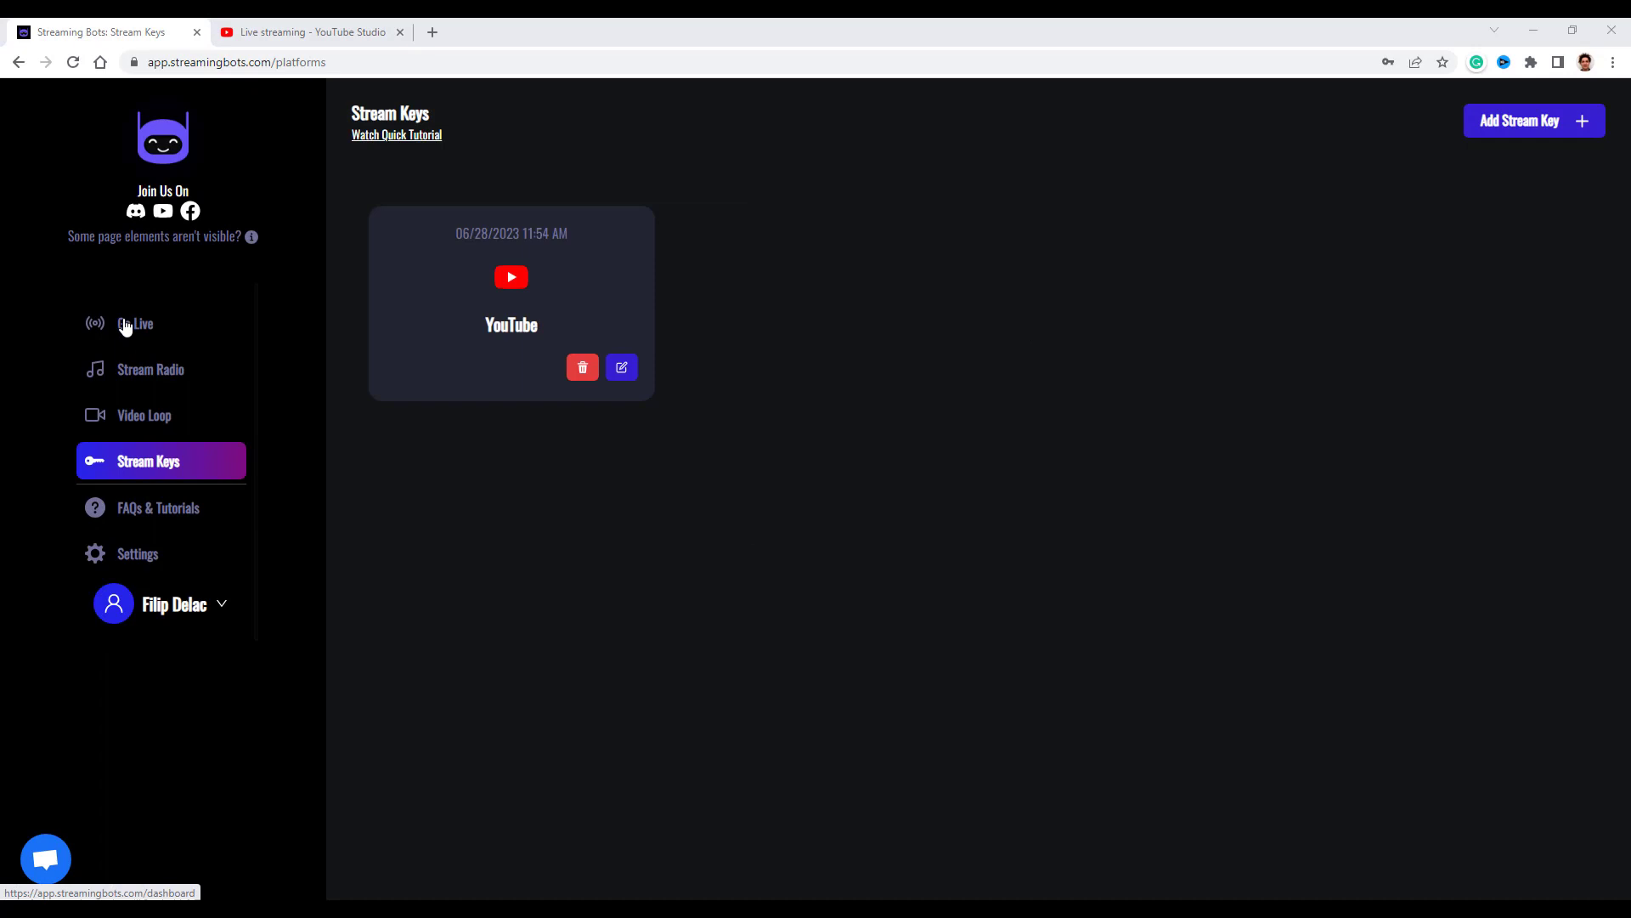
left_click(125, 327)
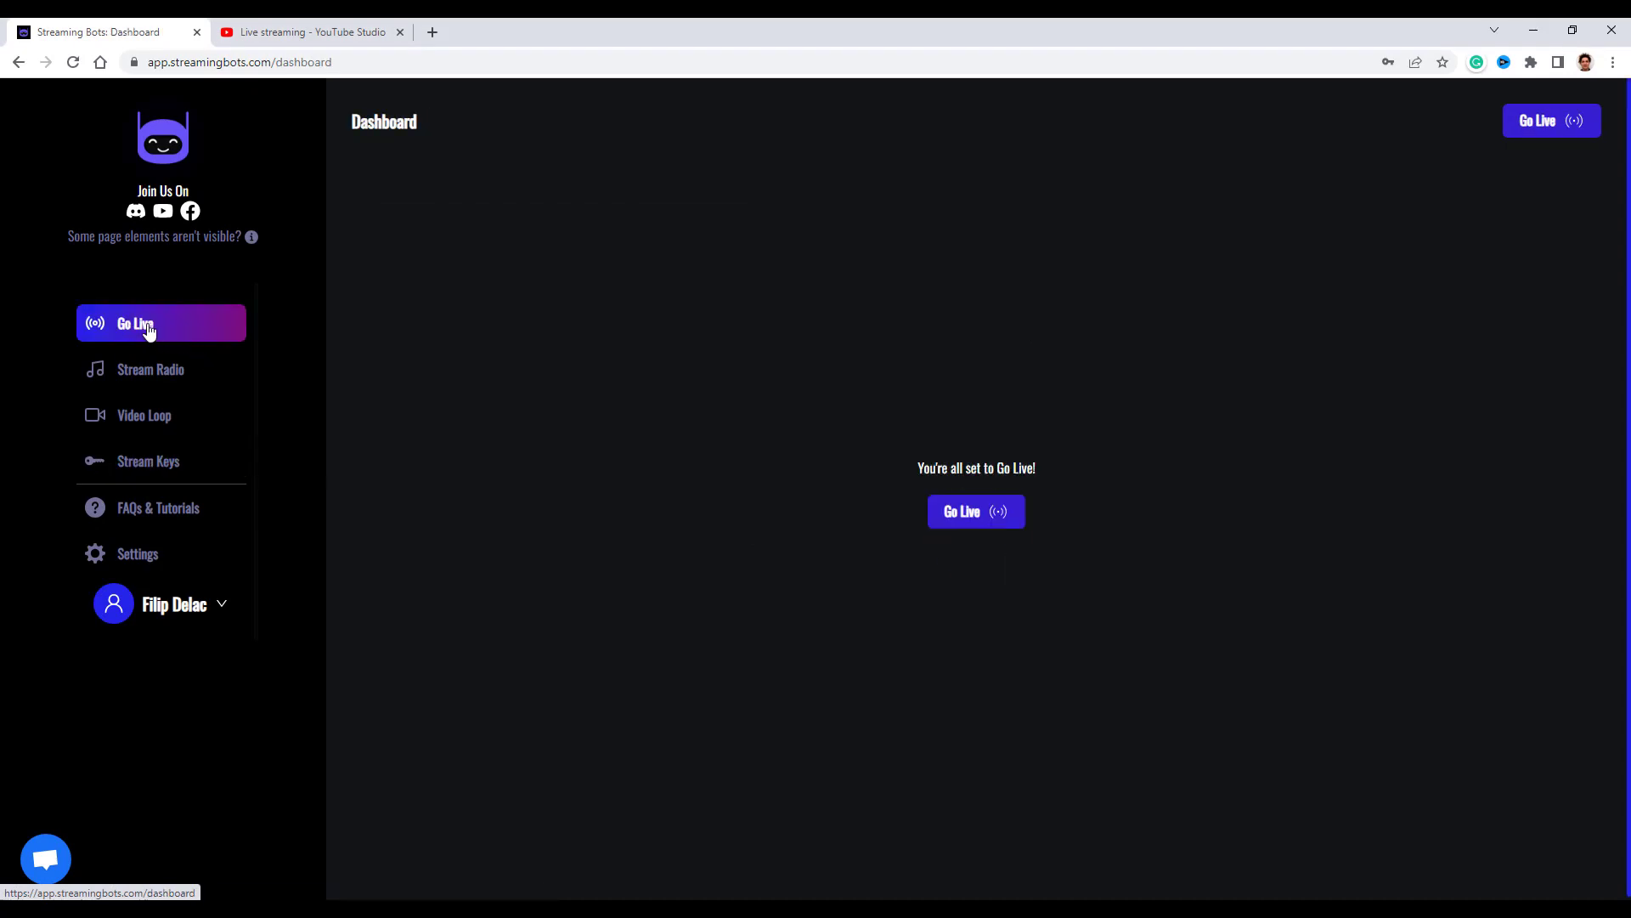
left_click(975, 514)
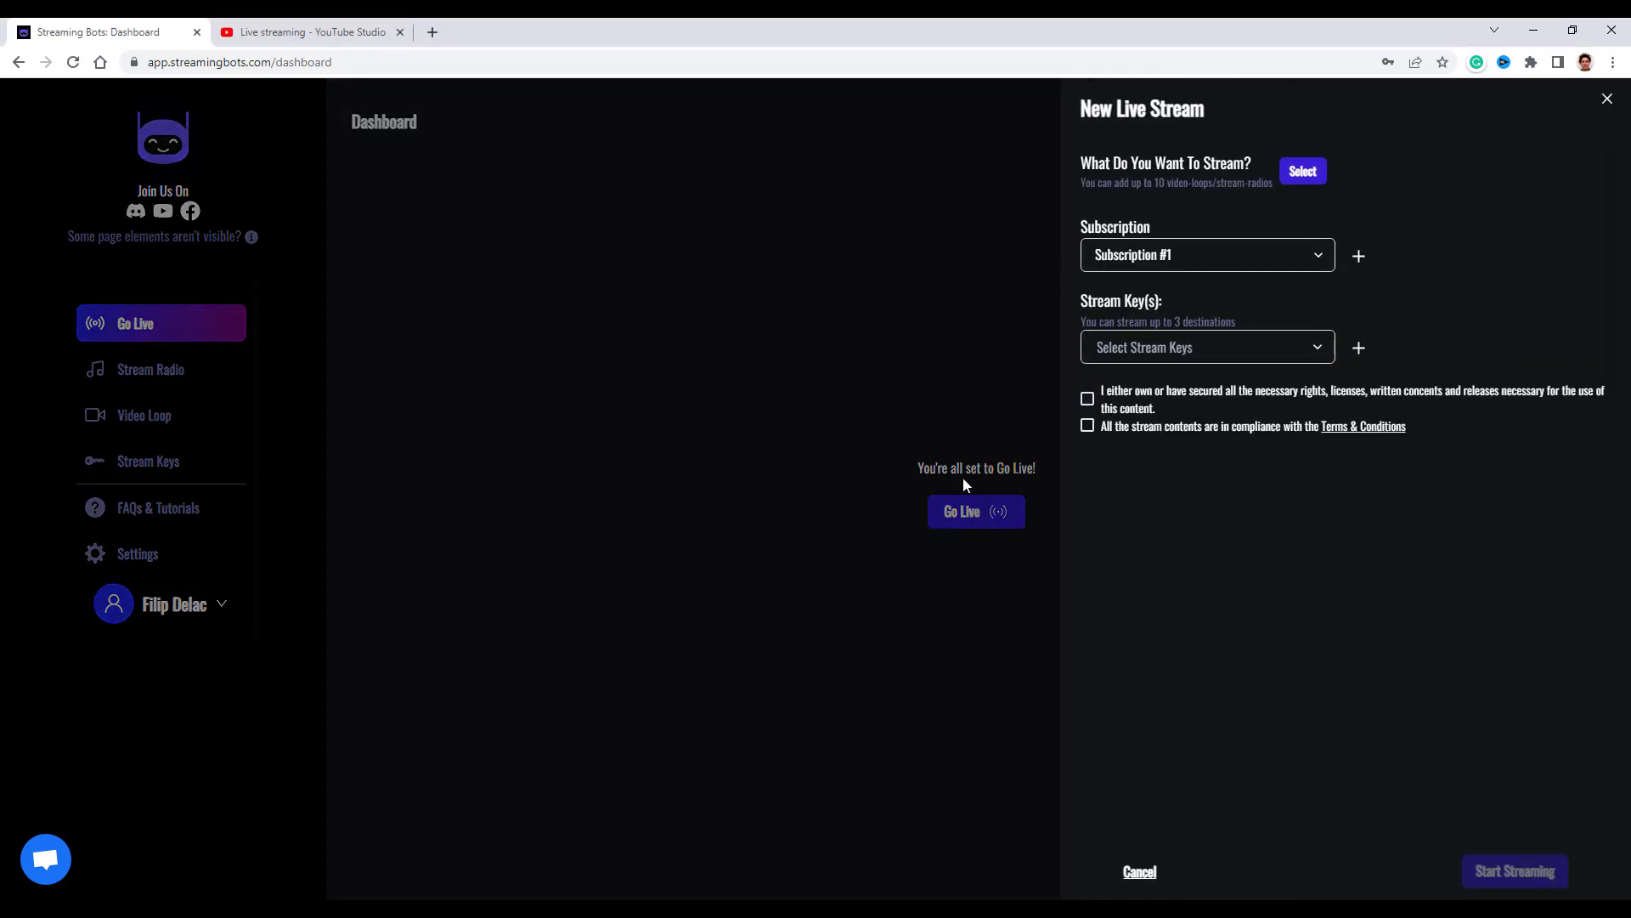
- Choose Radio Stream 1 from the stream radios as the content for the new live stream
left_click(1301, 175)
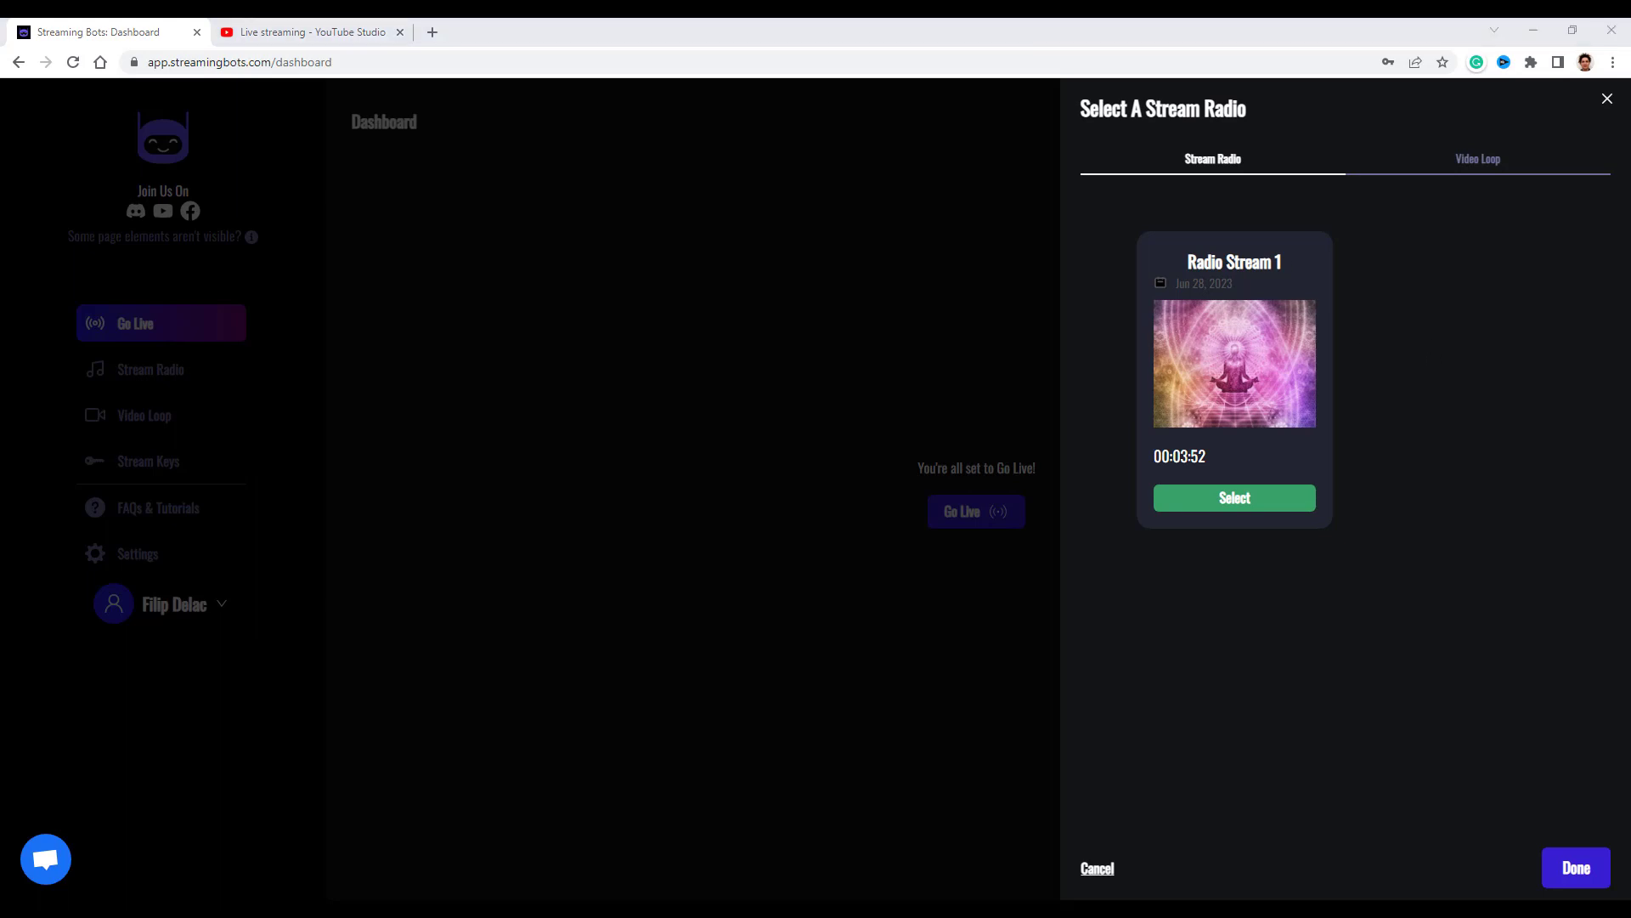
left_click(1512, 159)
left_click(1259, 157)
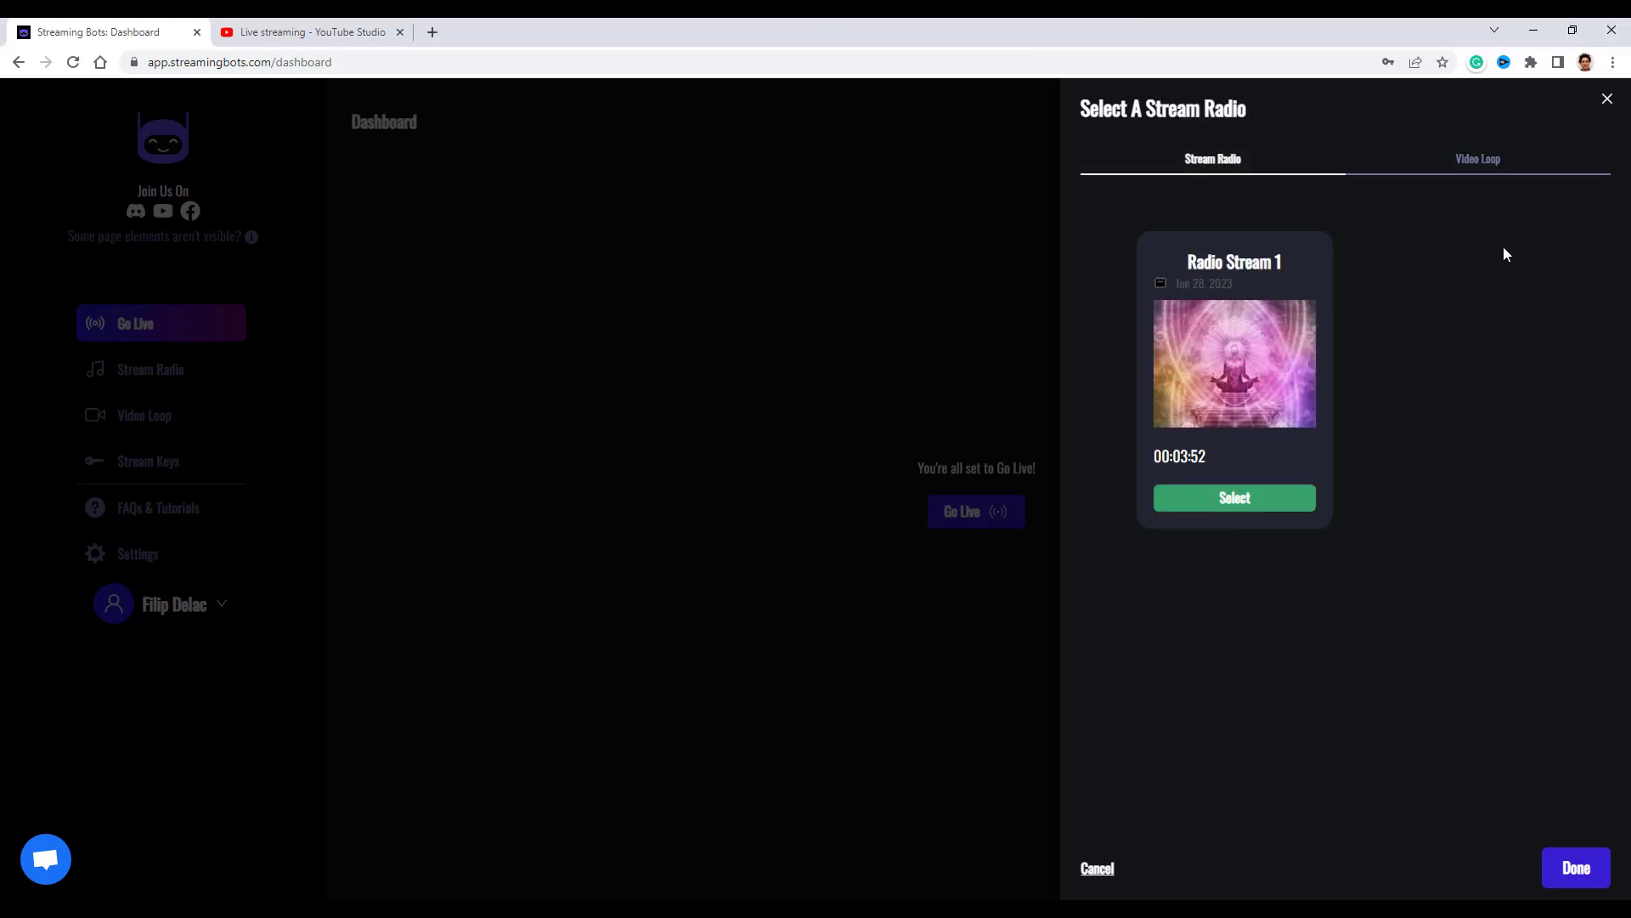
left_click(1251, 511)
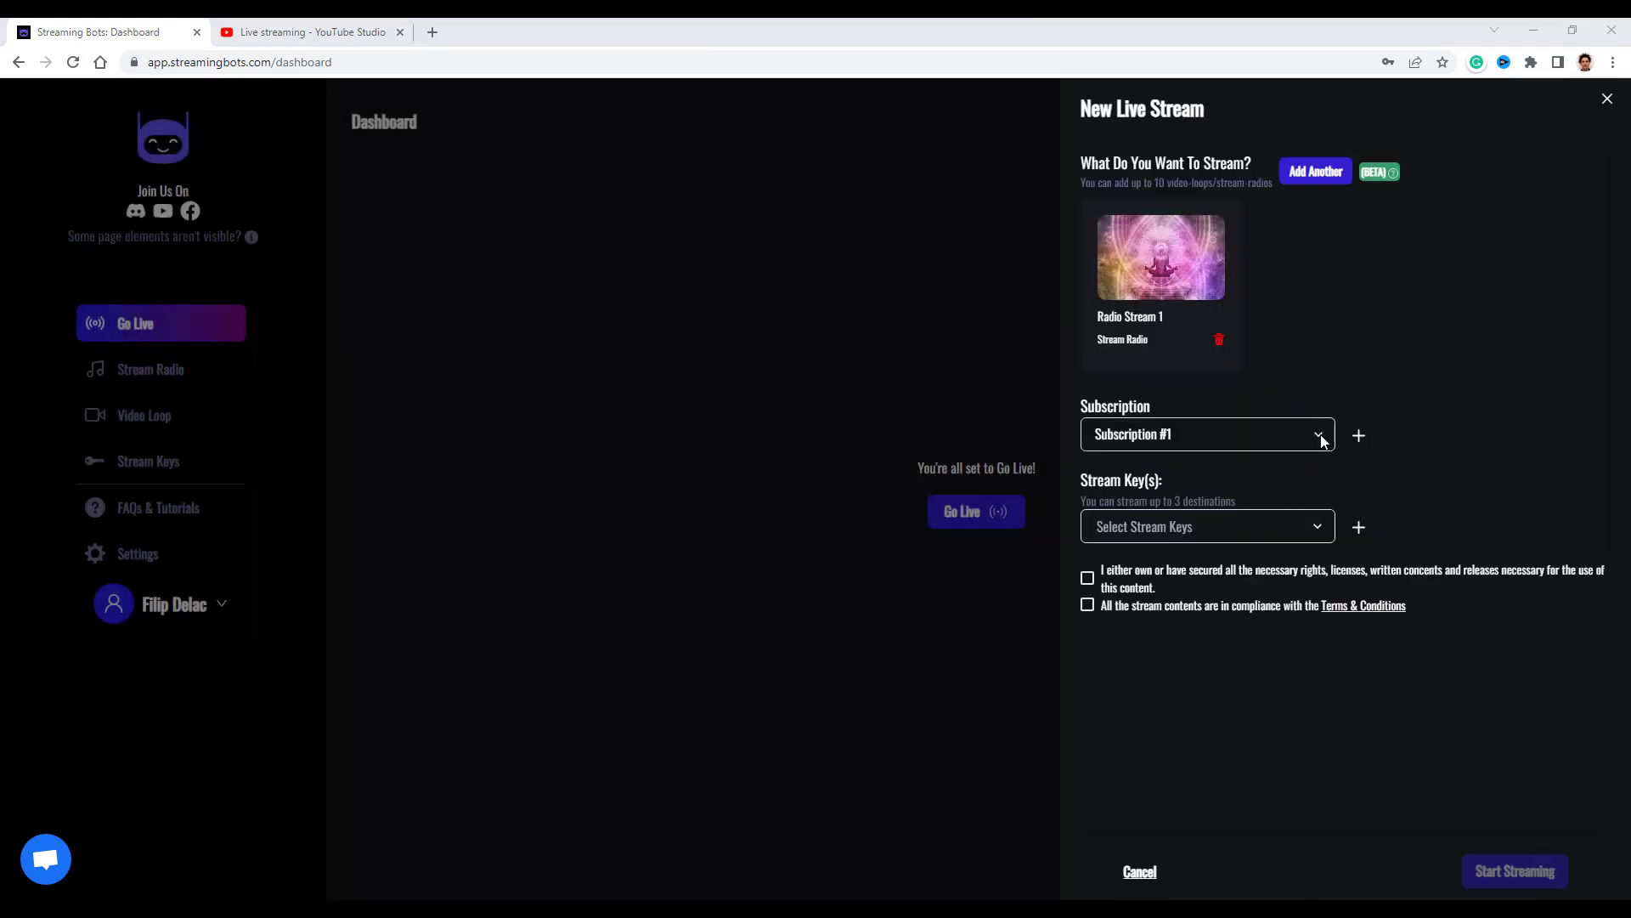
- Assign Subscription #1 and the YouTube stream key to the new live stream
left_click(1322, 433)
left_click(1311, 457)
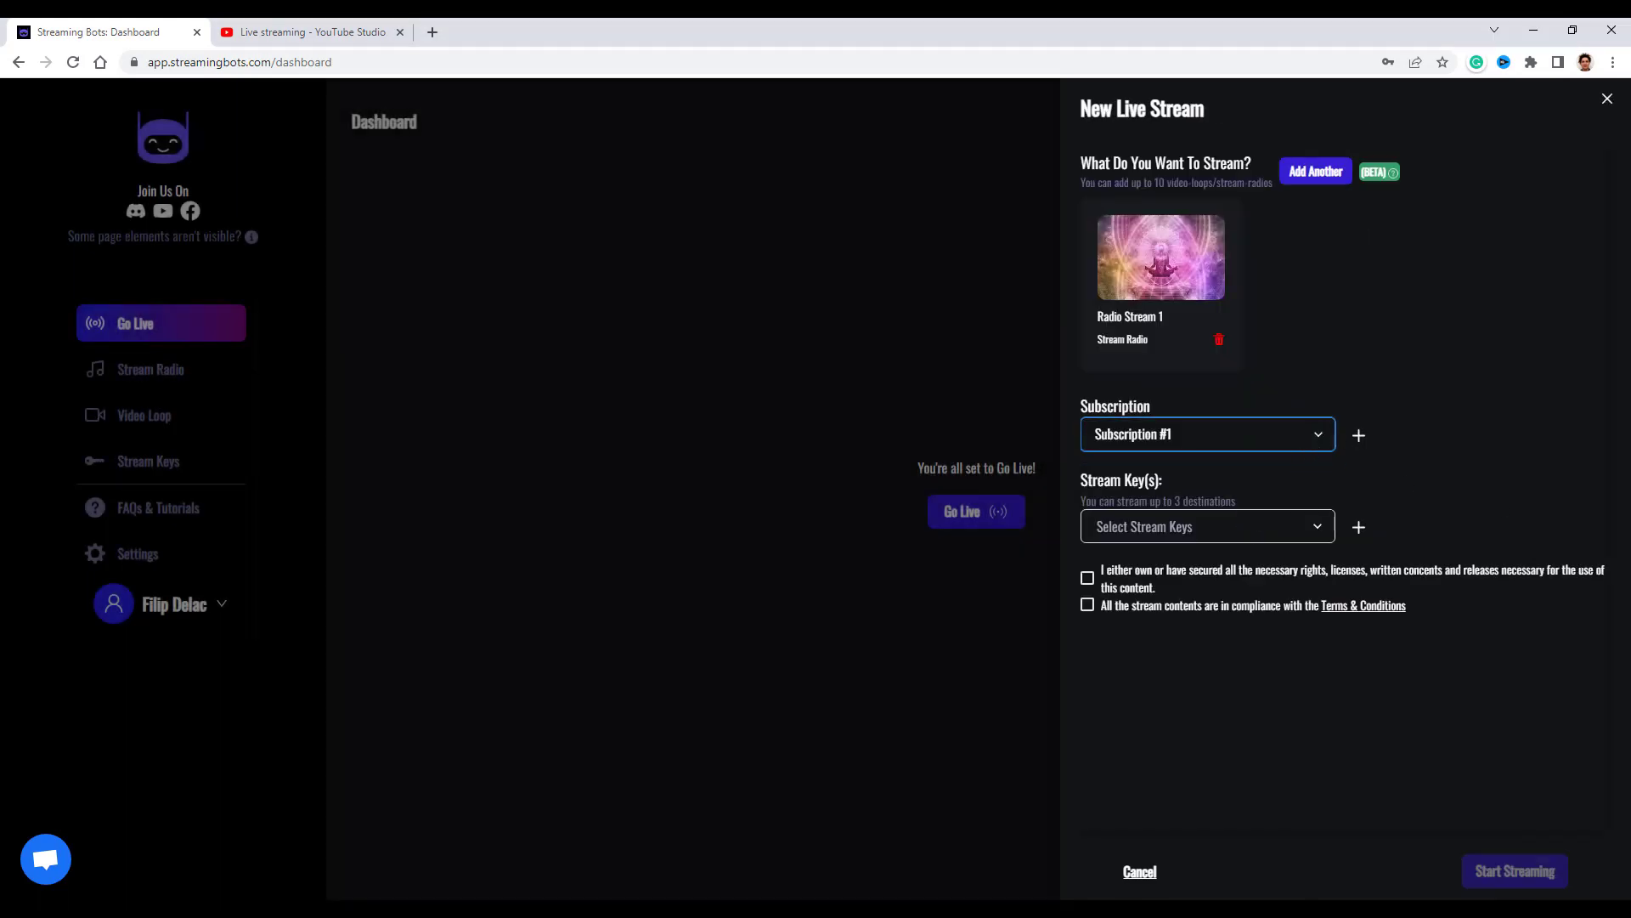
left_click(1323, 526)
left_click(1165, 574)
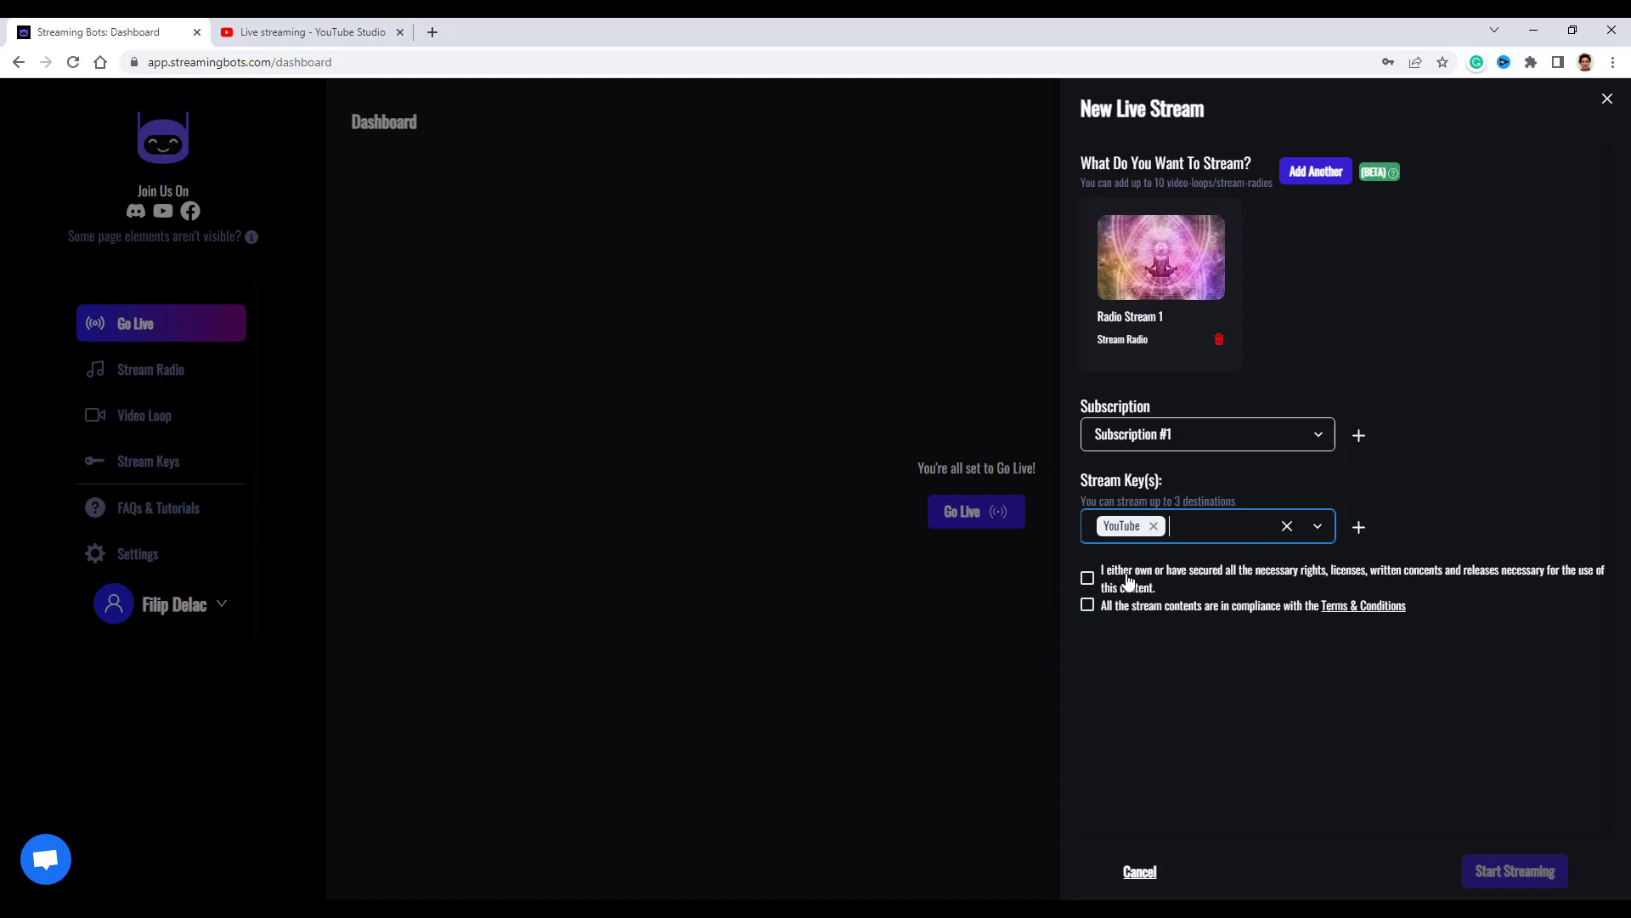
- Start the live stream with both the content rights and Terms & Conditions declarations accepted, and play its preview
left_click(1088, 580)
left_click(1087, 604)
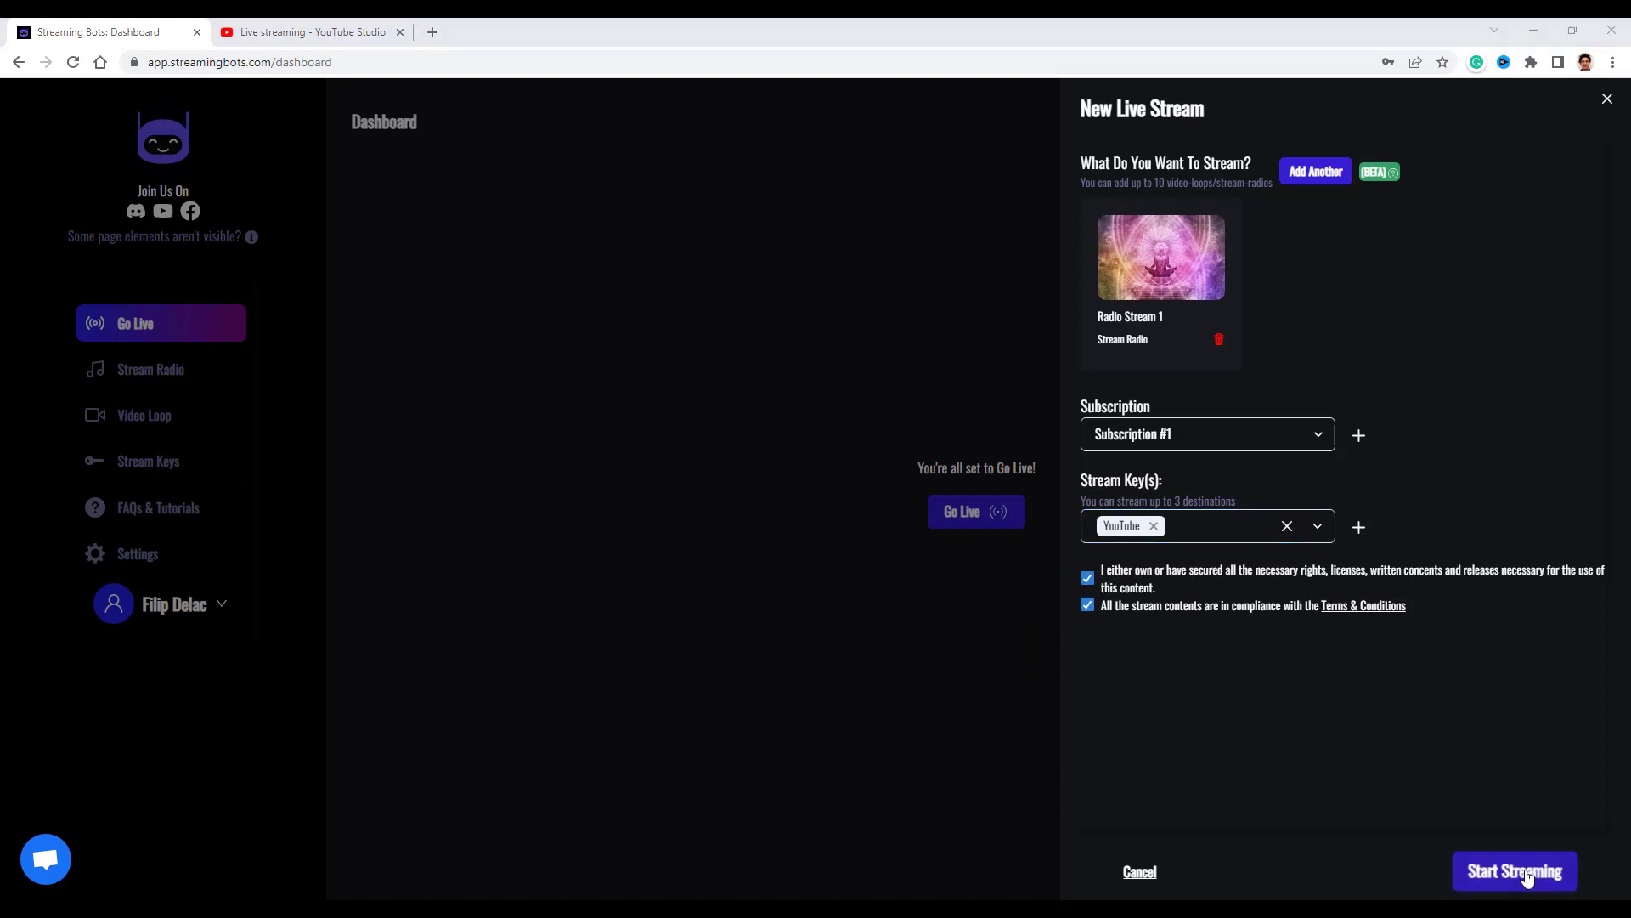
left_click(1525, 875)
left_click(1425, 873)
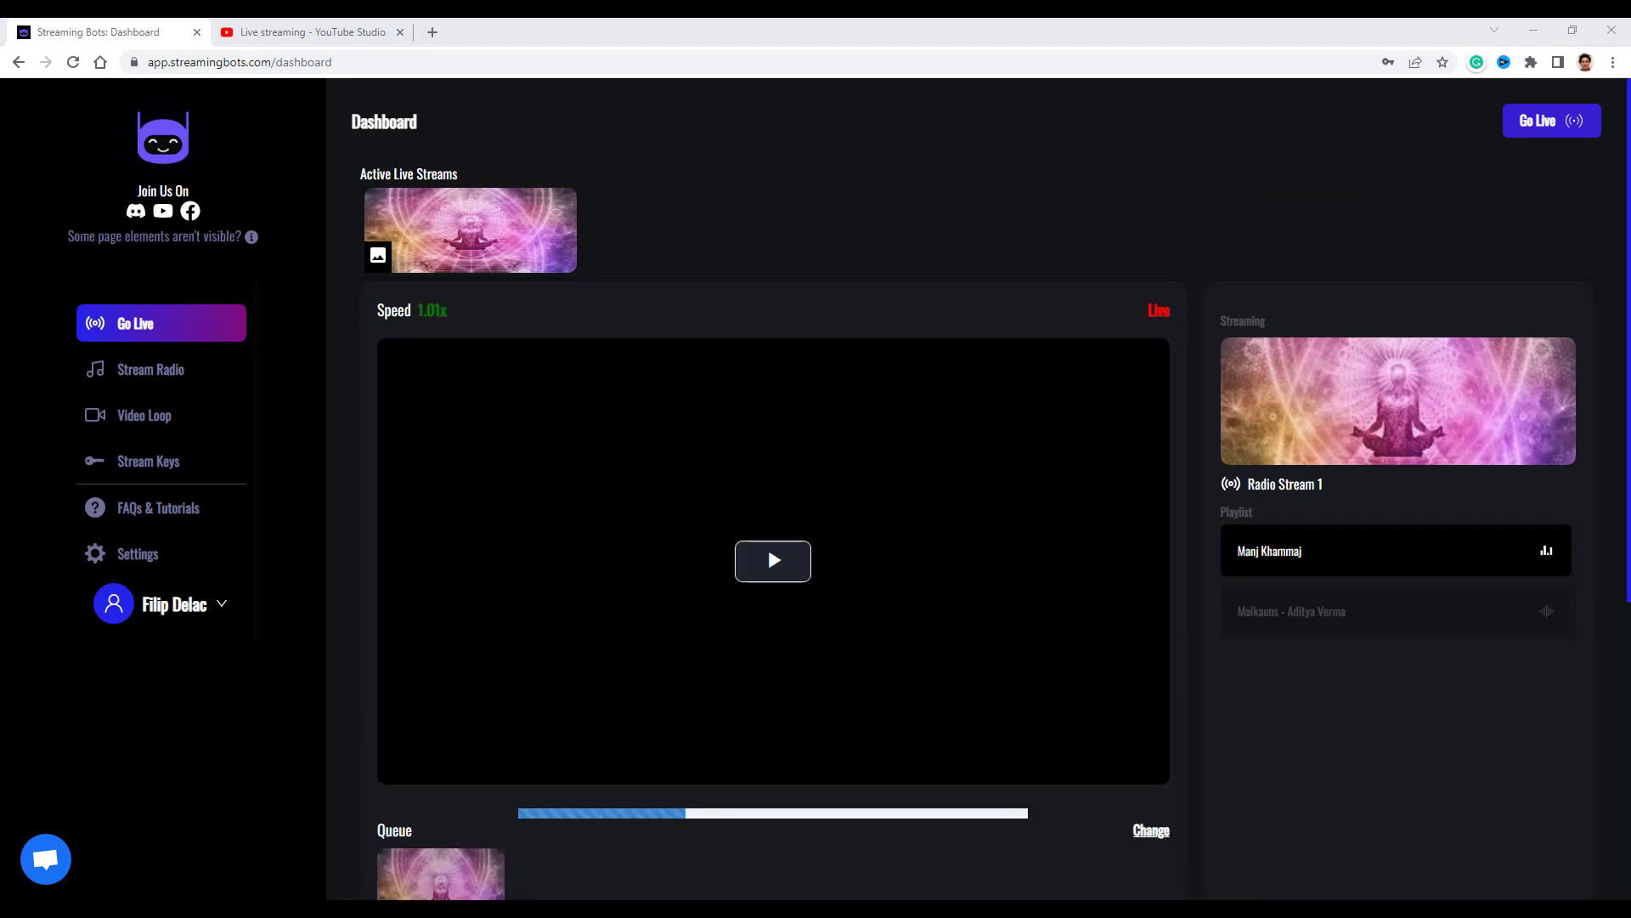
left_click(775, 563)
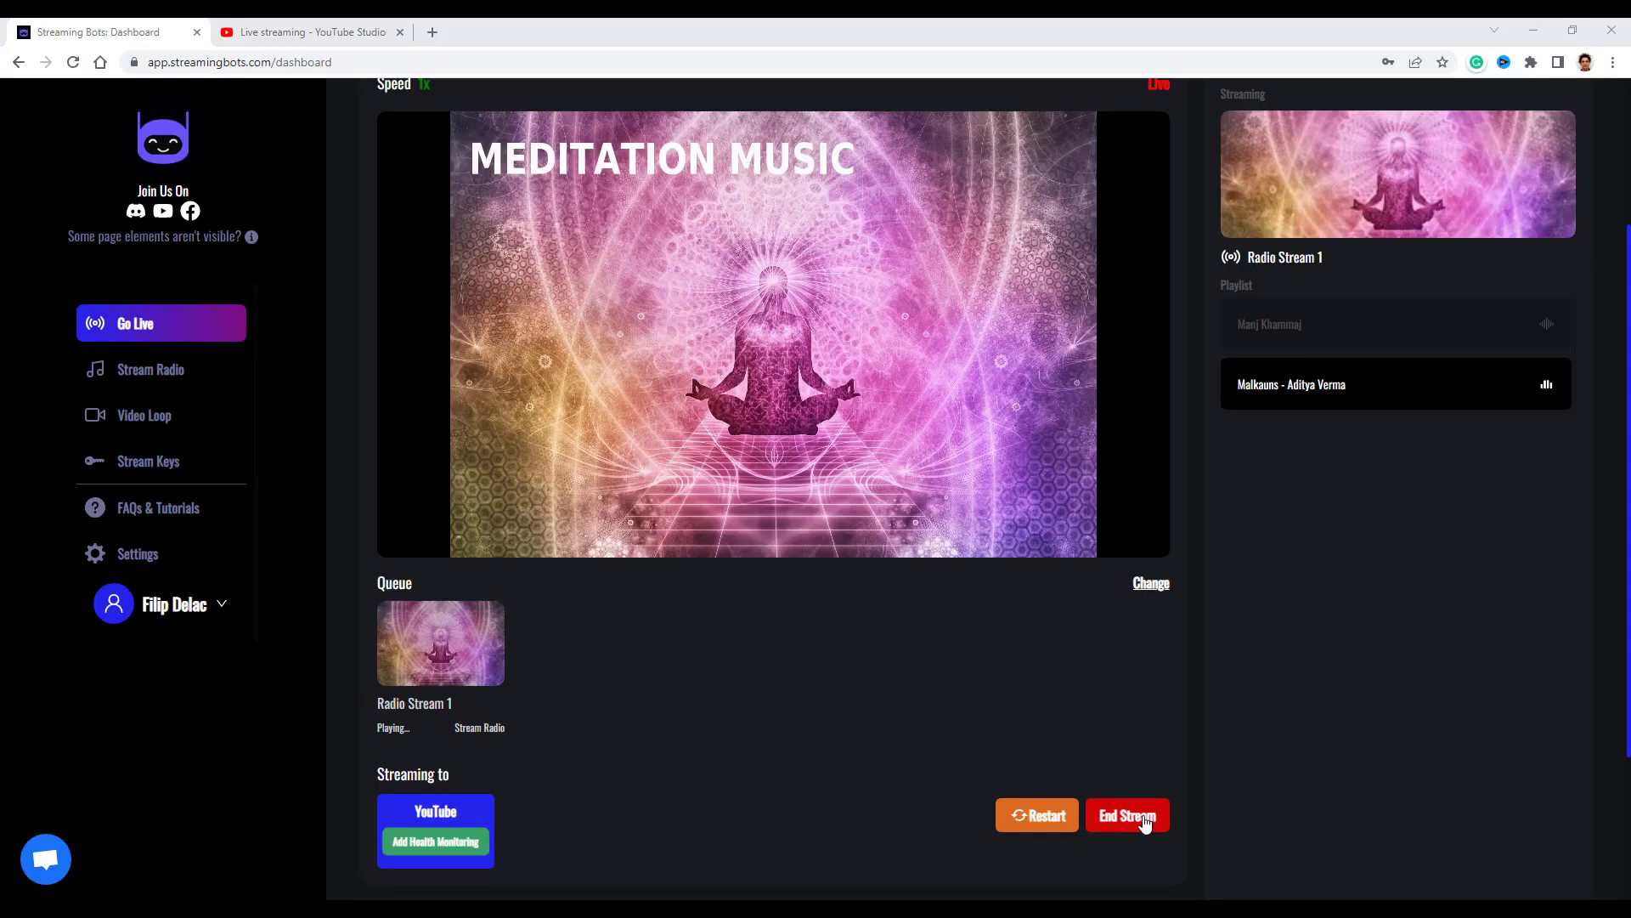
- End the running live stream and dismiss the YouTube health monitoring form without connecting a URL
left_click(1143, 821)
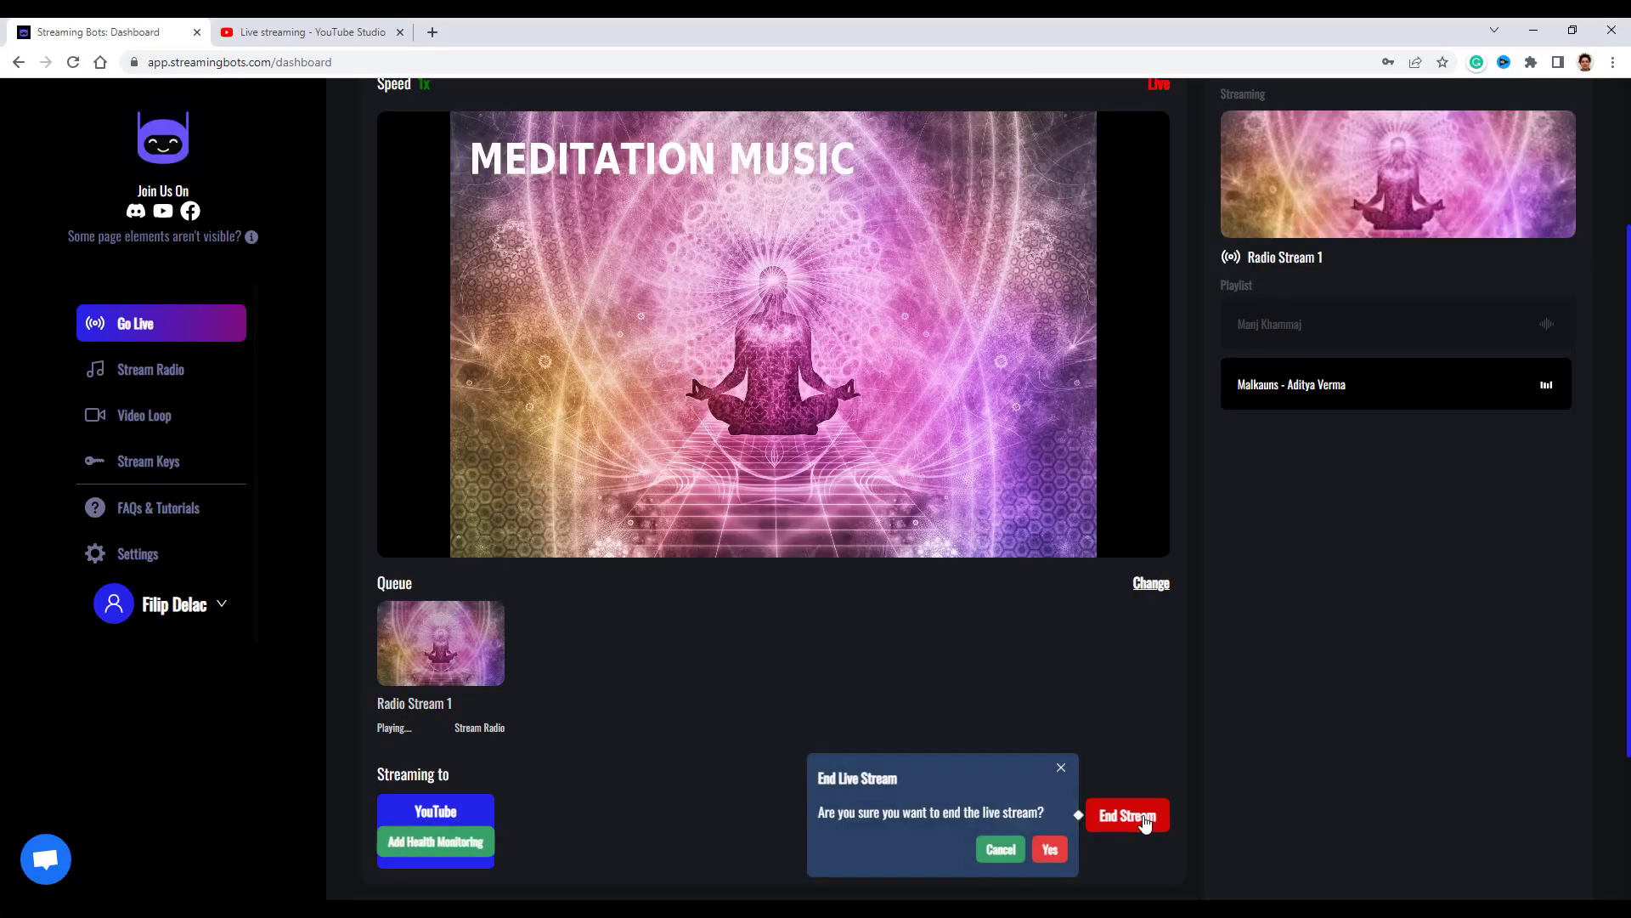
left_click(1052, 850)
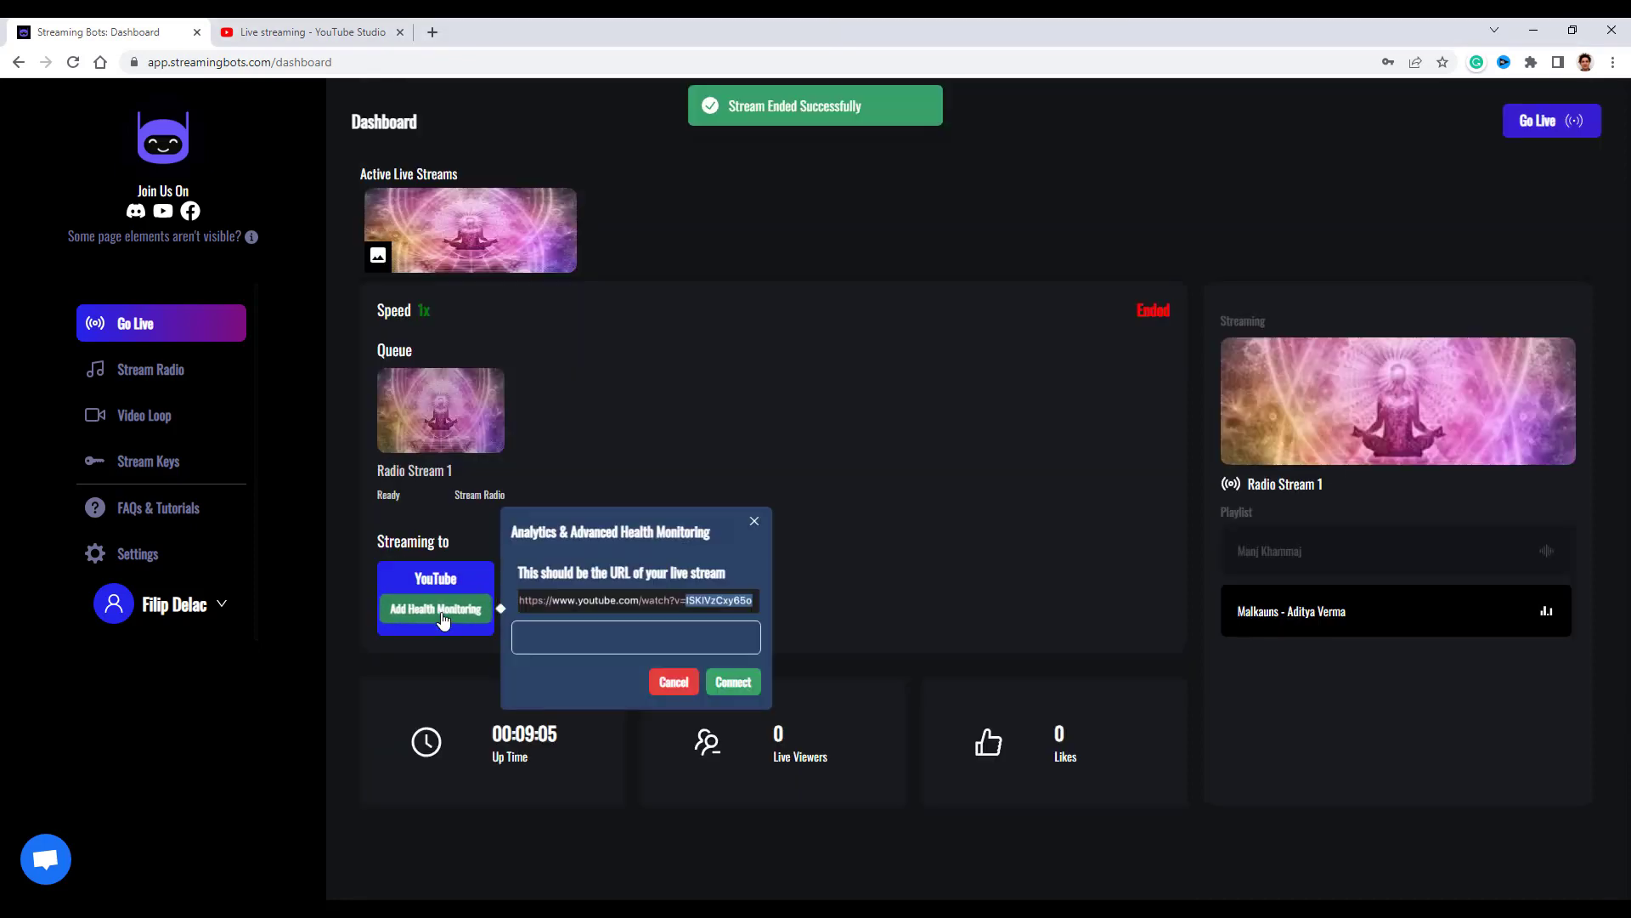
left_click(753, 522)
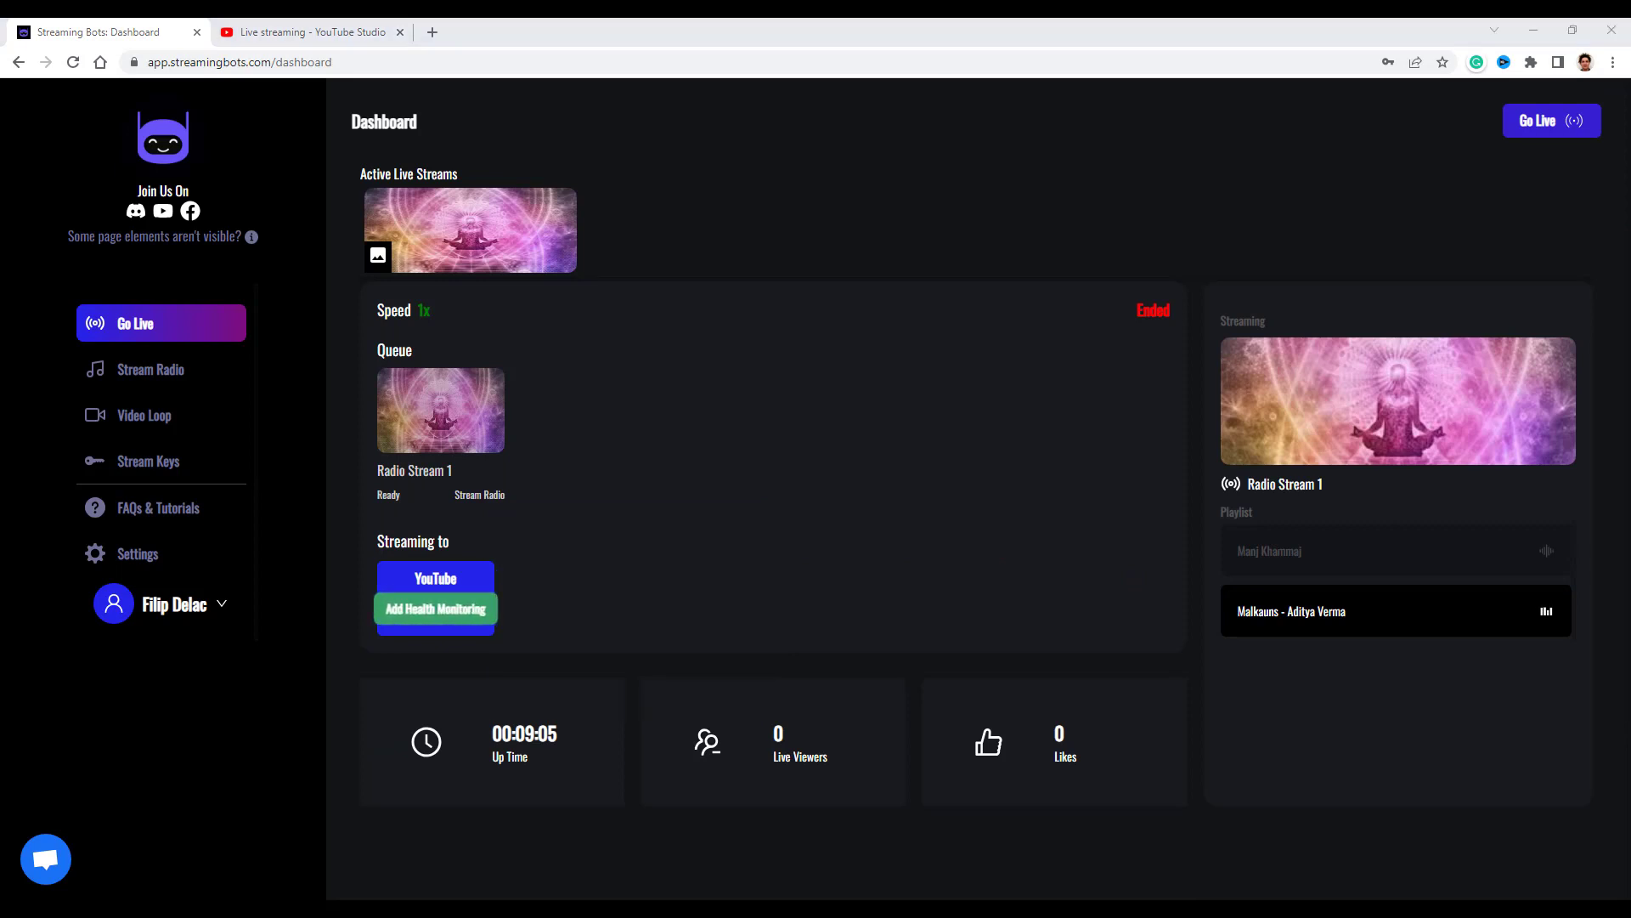